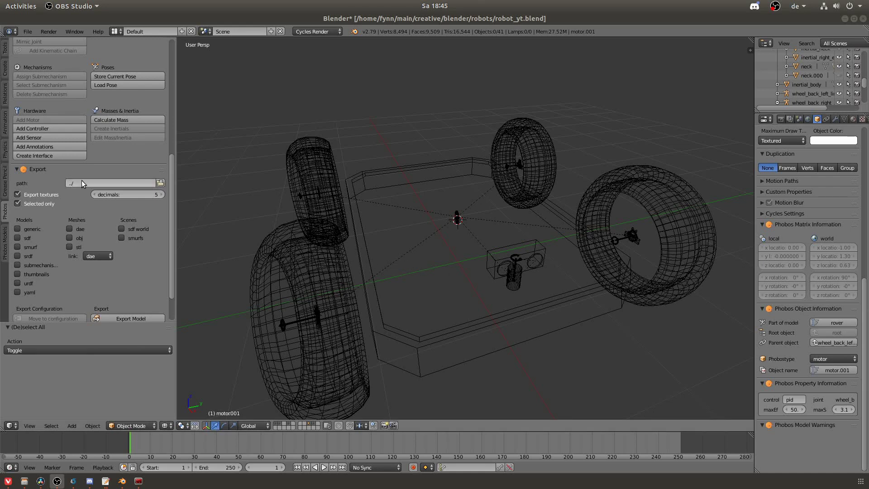
Browse into the phobosTutorial 'export' folder and accept it as the Phobos export path
left_click(163, 182)
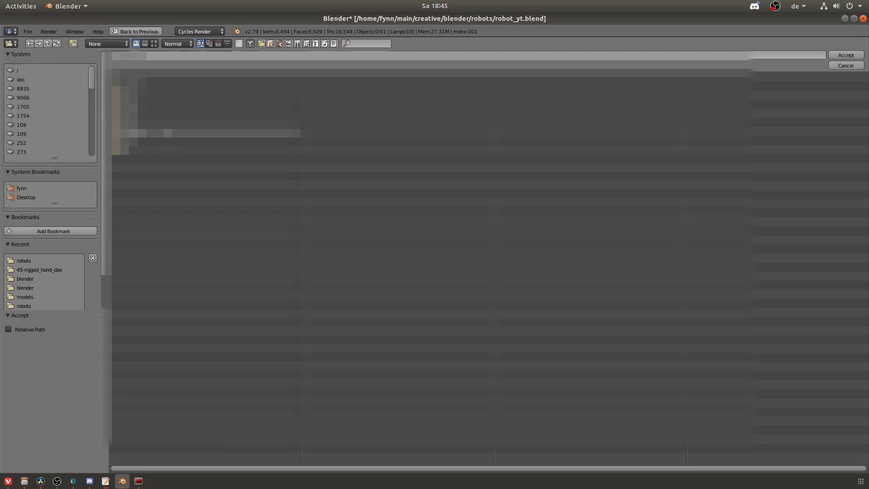
double_click(164, 132)
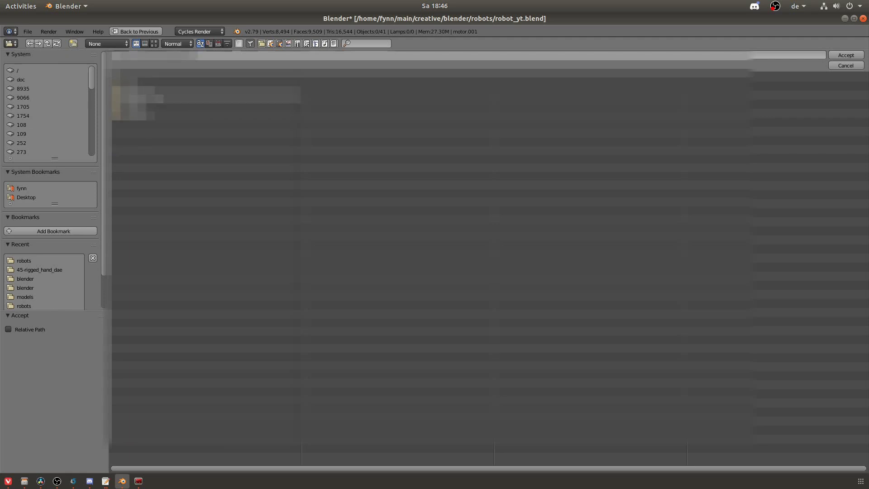
double_click(281, 97)
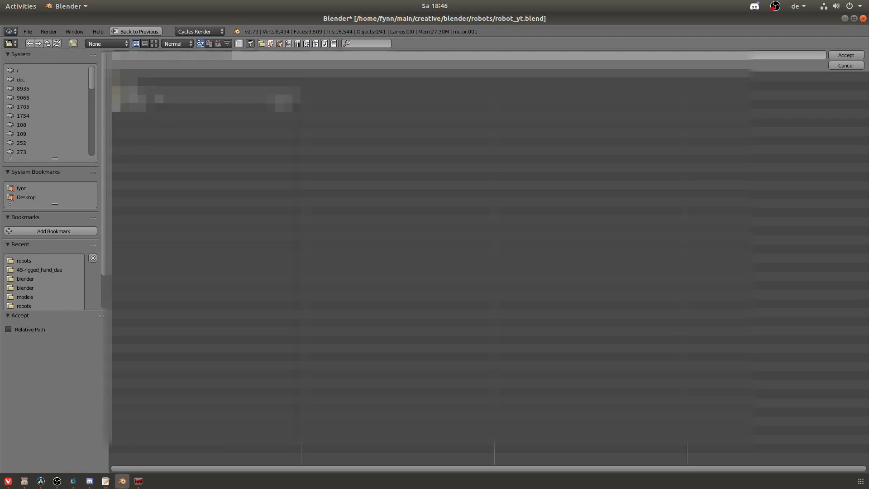
left_click(845, 54)
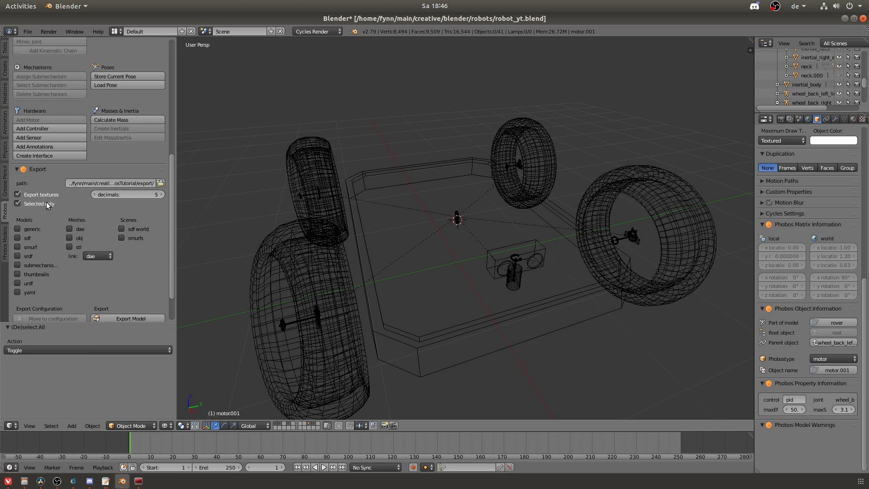
Untick Selected only, tick urdf as the model export format, and select all objects
left_click(17, 204)
scroll(40, 216, "down", 2)
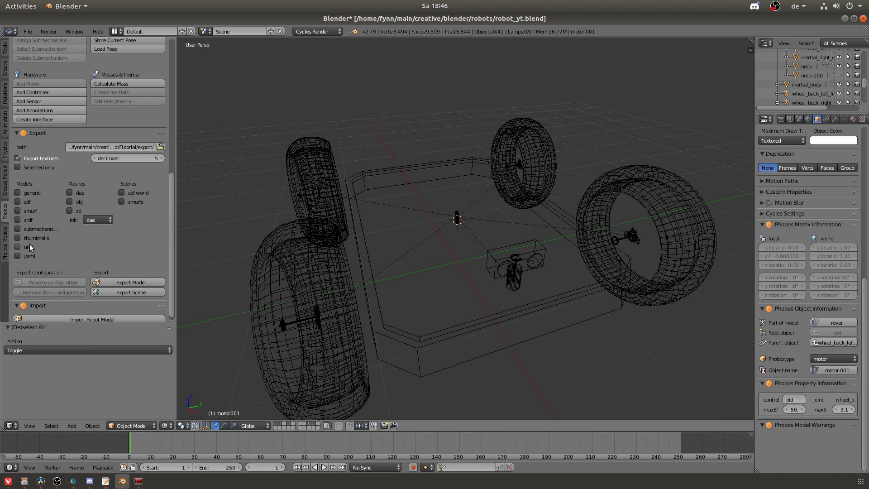
left_click(29, 247)
key("a")
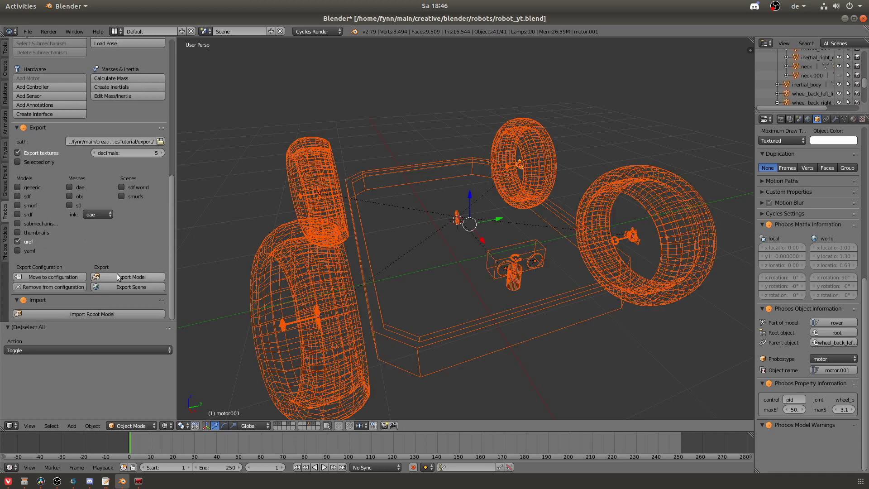
Check in Files that the tutorial export folder is still empty, then return to Blender
key("alt+Tab")
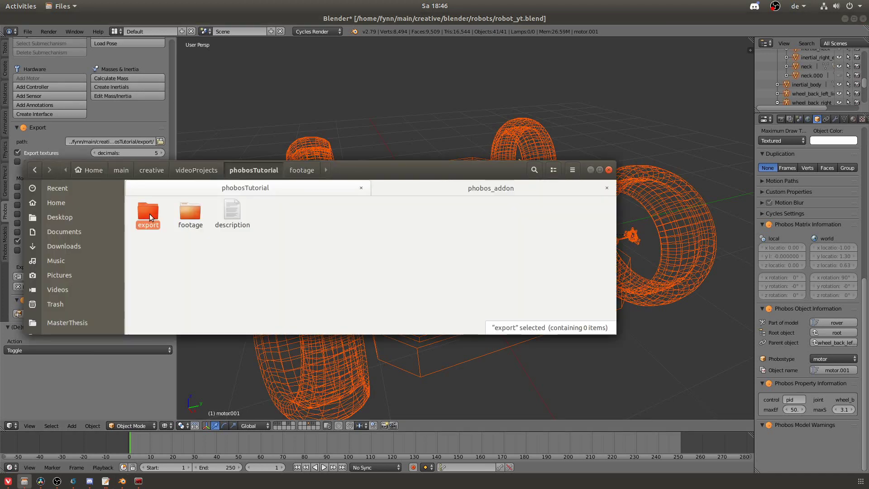
double_click(149, 214)
left_click_drag(165, 207, 274, 252)
left_click_drag(353, 168, 341, 179)
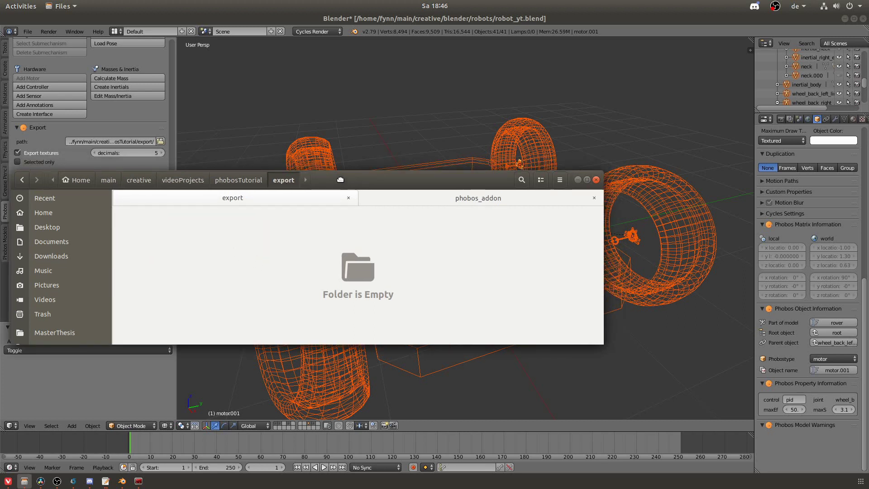
key("alt+Tab")
Deselect everything and turn on Phobos Draw Model Information
key("a")
scroll(124, 123, "up", 10)
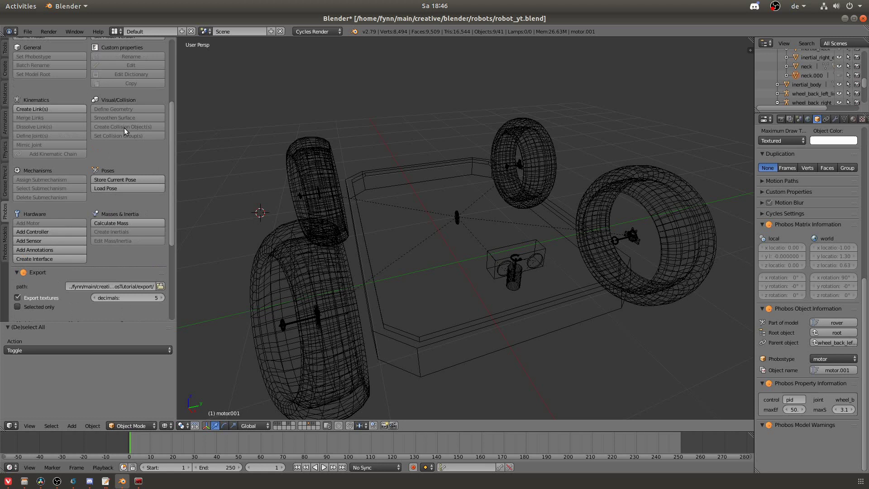
scroll(113, 150, "up", 1)
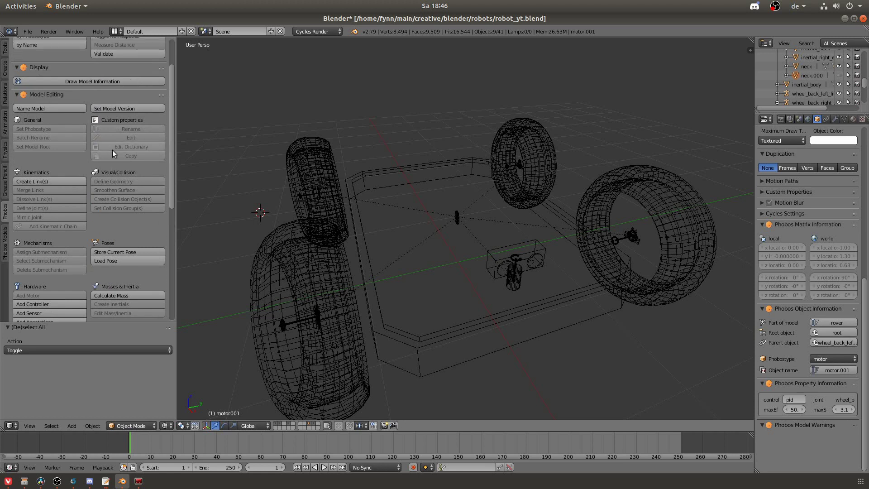
left_click(95, 82)
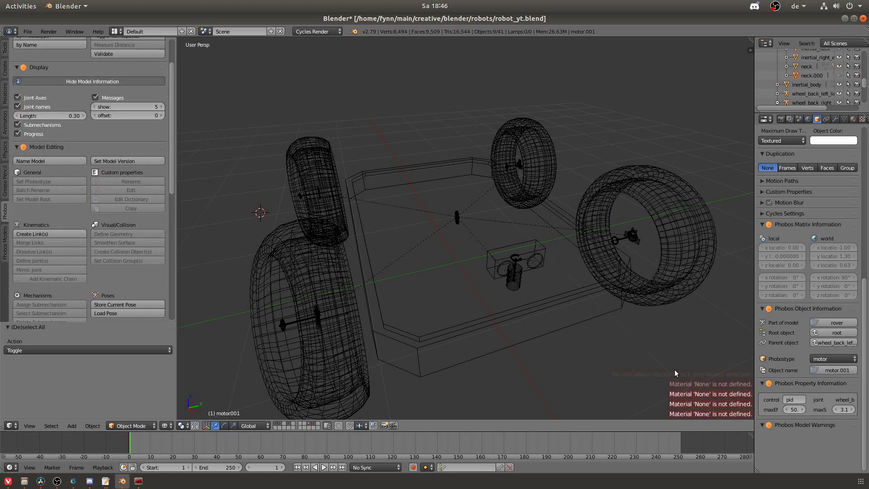
scroll(561, 319, "up", 5)
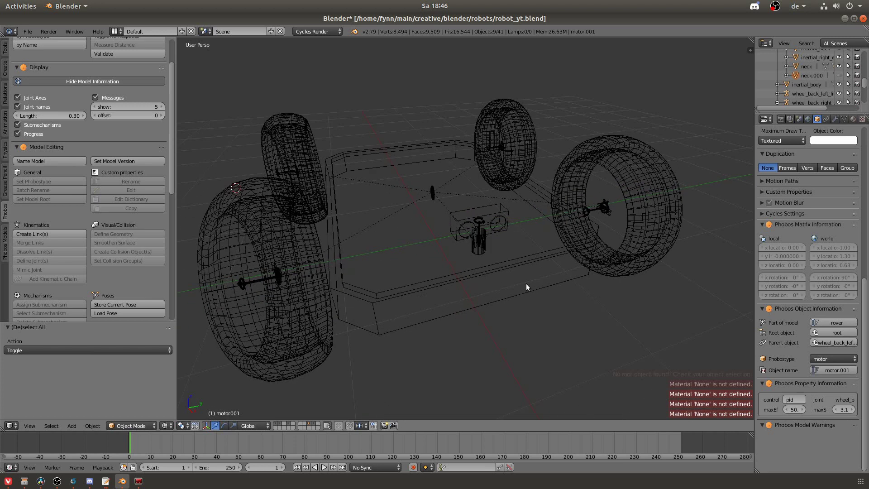
Select the head and right eye and preview them in Rendered shading, then return to Solid
right_click(471, 224)
right_click(469, 231)
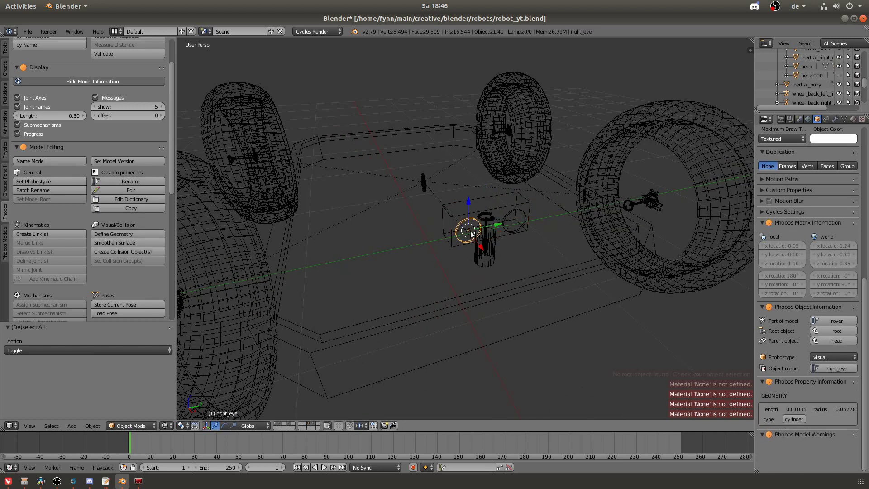
key("z")
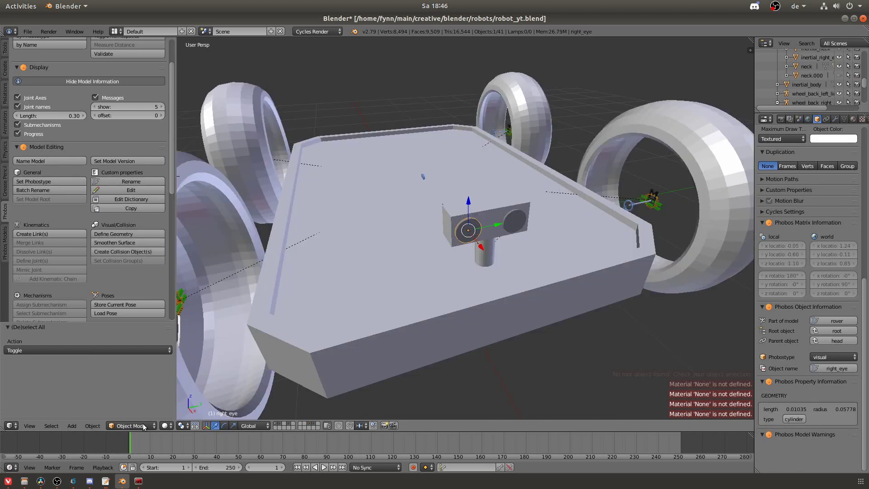
left_click(164, 425)
left_click(183, 365)
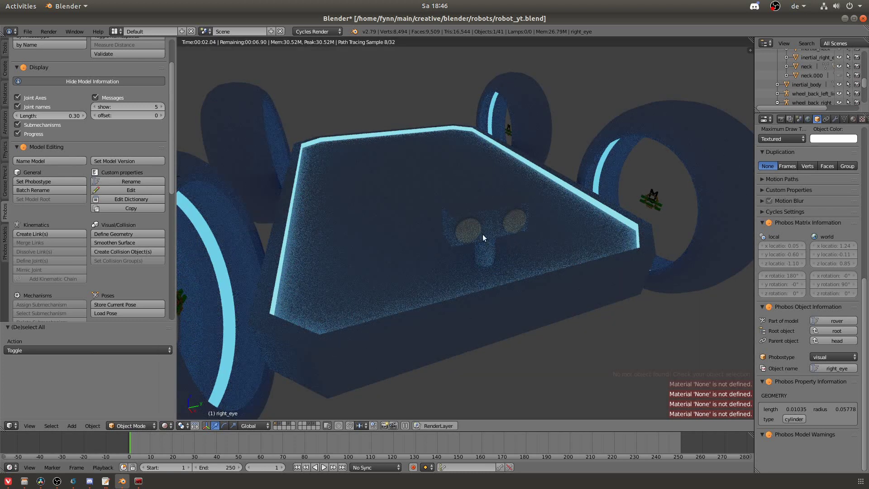
left_click(165, 425)
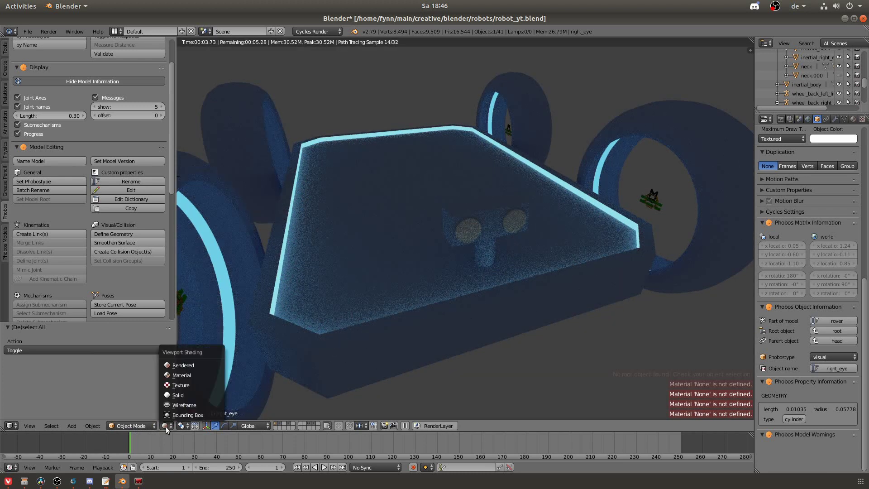
left_click(179, 395)
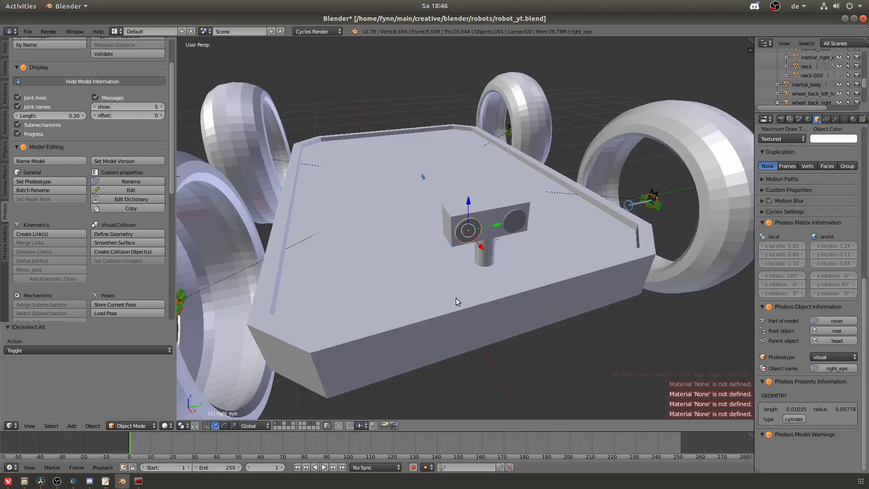
Assign Material.002 to the left eye and view it in rendered shading
right_click(513, 227)
left_click(853, 119)
left_click(764, 179)
left_click(689, 227)
key("shift+z")
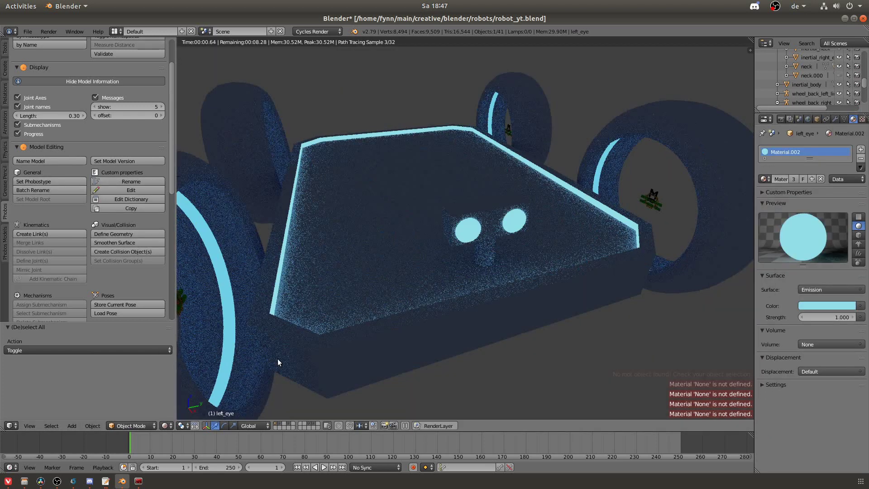
Back in solid shading, select all to view link labels, deselect, and slide Files aside
key("shift+z")
key("a")
scroll(150, 280, "down", 10)
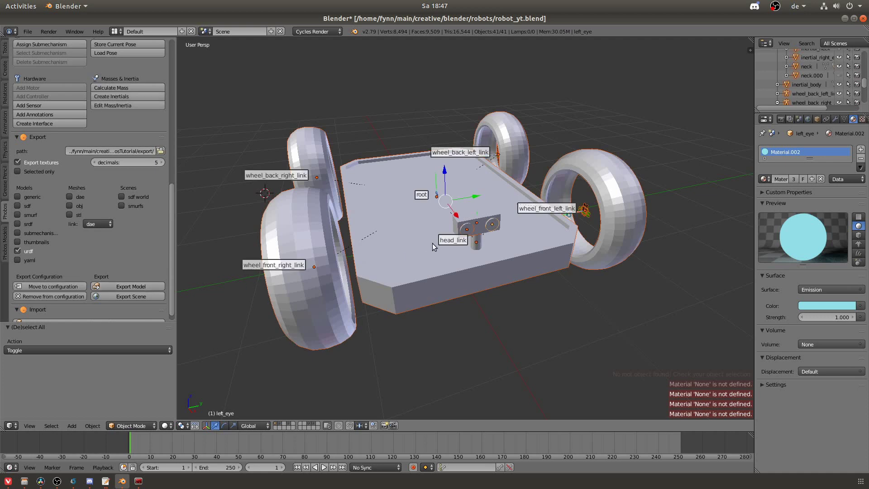
key("a")
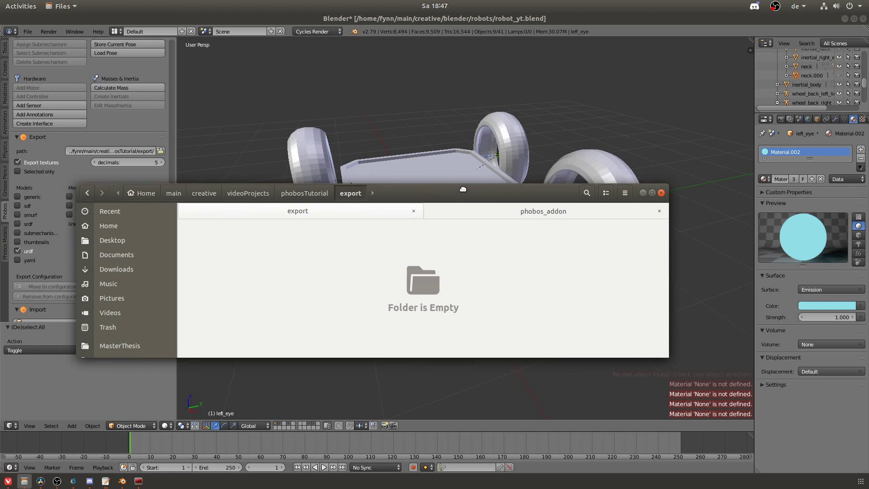
left_click_drag(463, 189, 9, 188)
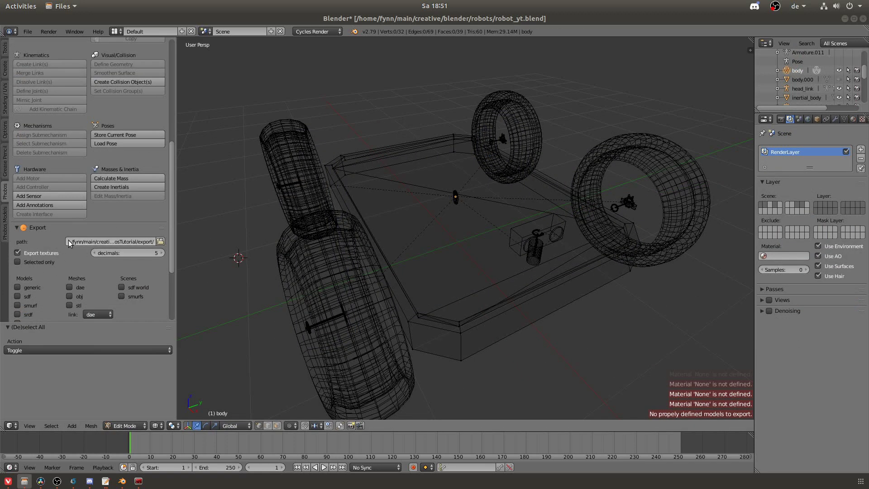
Start editing the Phobos export path field from its beginning
left_click(83, 244)
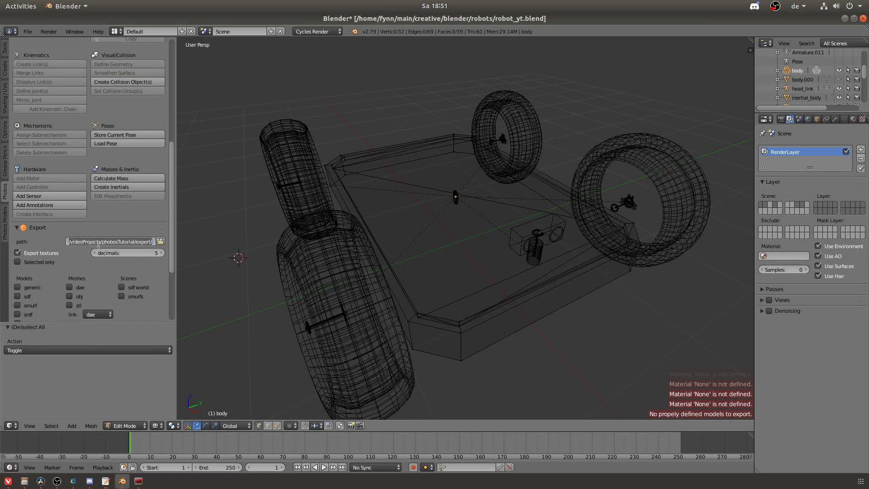
left_click(83, 244)
key("Home")
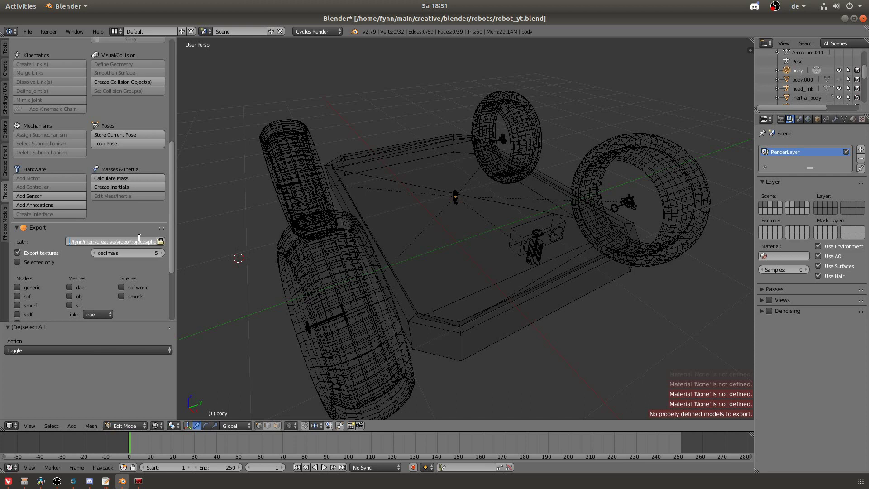
key("shift+Right")
In Files, go through fynn/main/creative/videoProjects/phobosTutorial/export/urdf to find rover.urdf
left_click(25, 480)
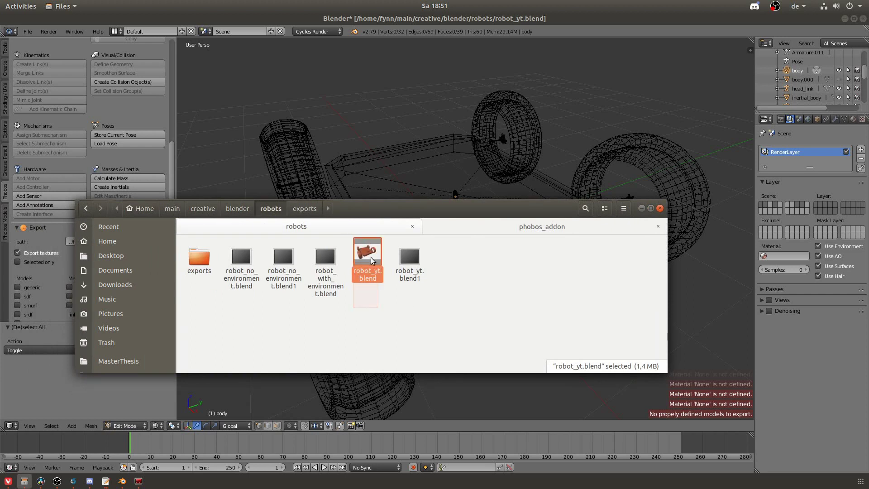
left_click(237, 209)
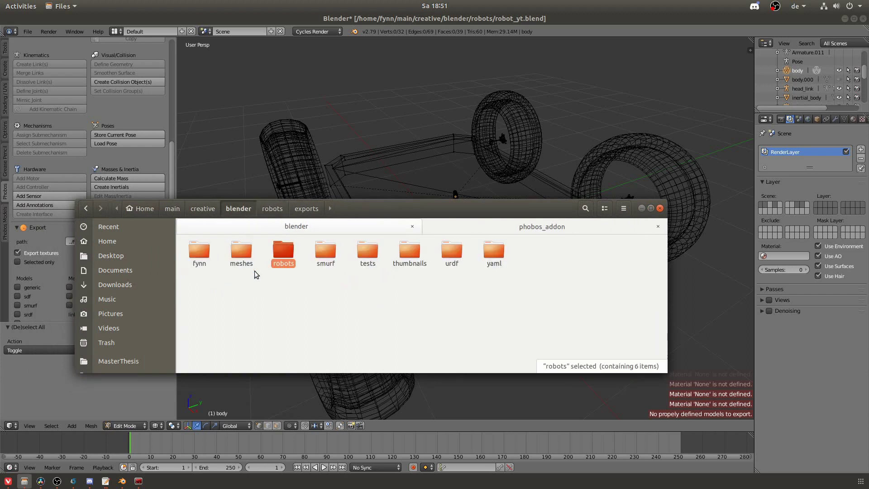
double_click(199, 251)
double_click(199, 252)
double_click(199, 252)
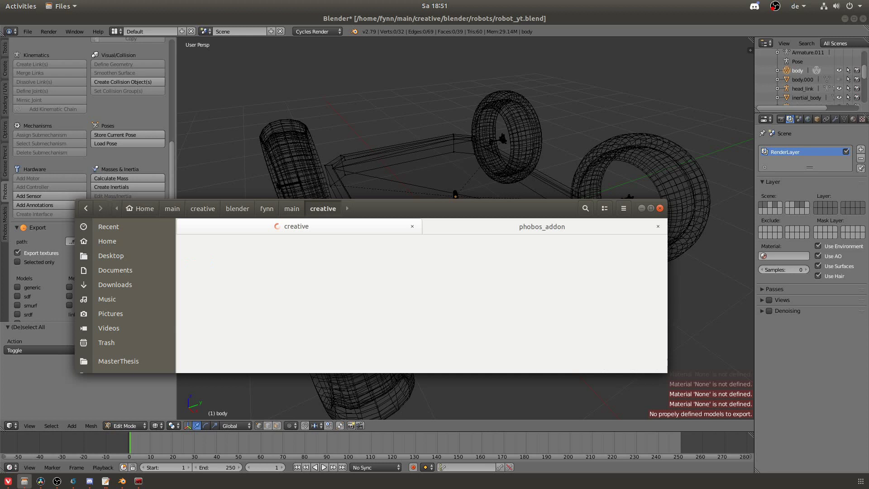
left_click(206, 254)
double_click(207, 254)
double_click(207, 254)
double_click(207, 255)
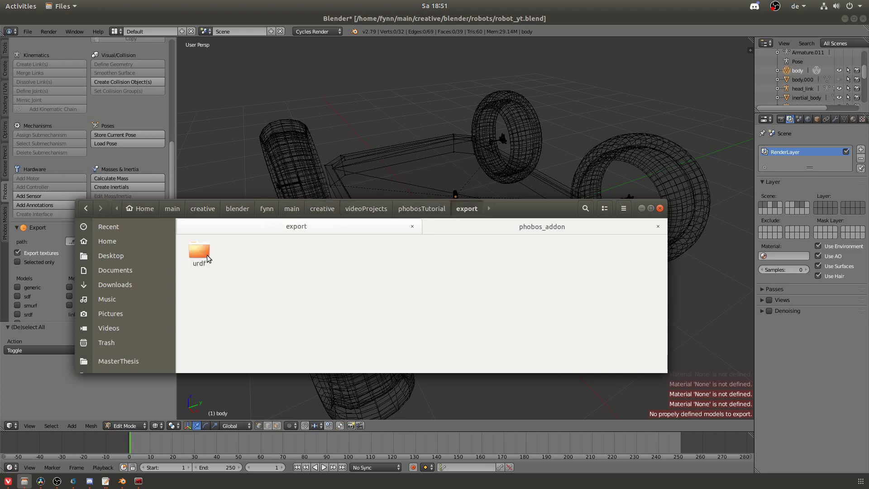
double_click(199, 253)
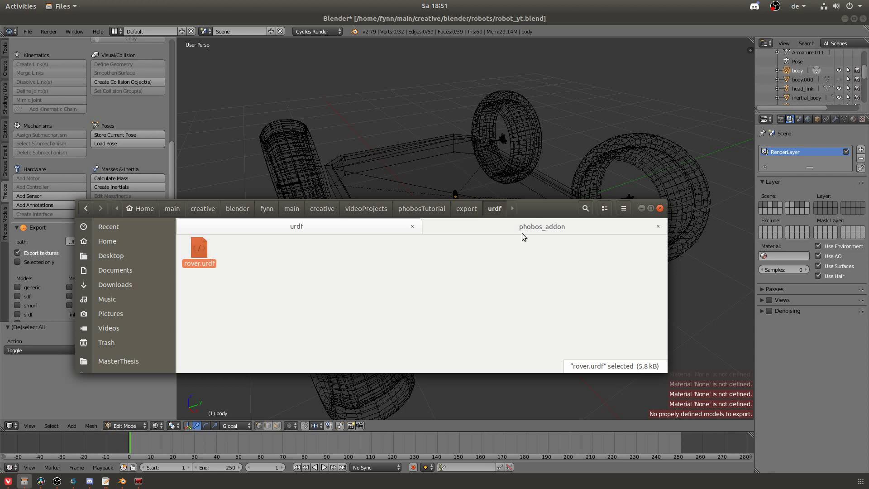
left_click_drag(548, 213, 356, 231)
Confirm the edited export path and export the rover as URDF, dismissing the error report
left_click(239, 258)
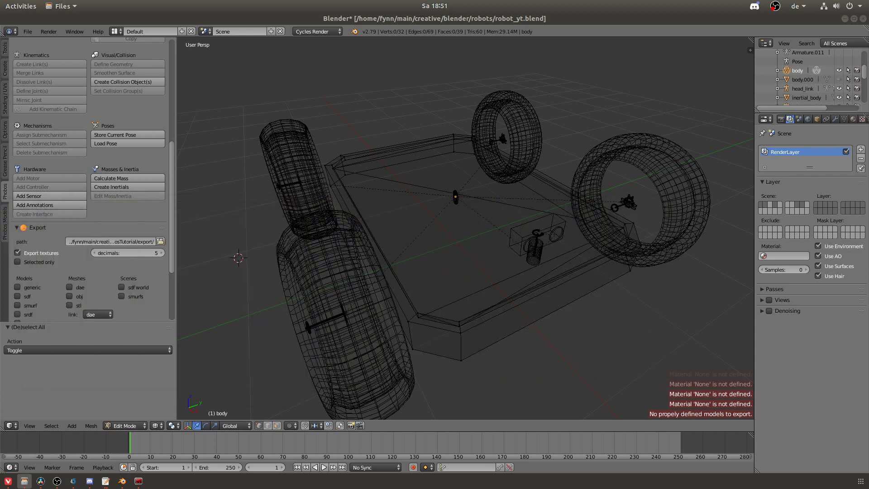
left_click(73, 242)
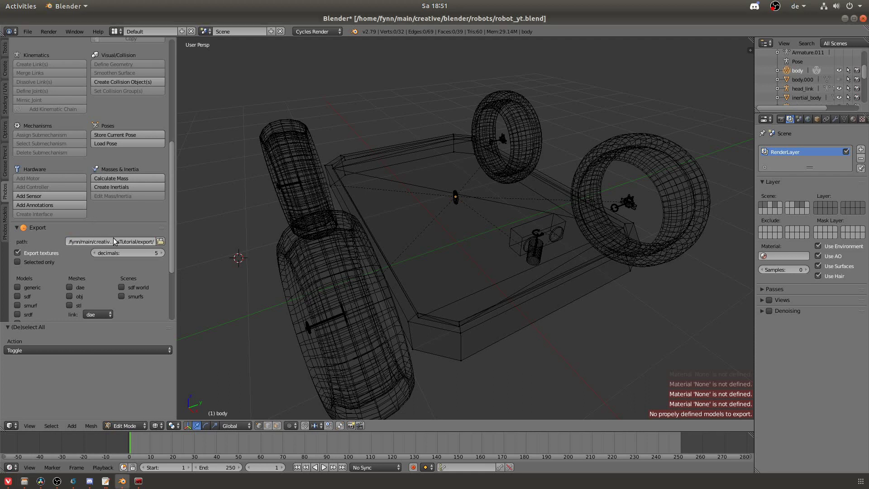
key("Return")
scroll(149, 205, "down", 4)
left_click(140, 303)
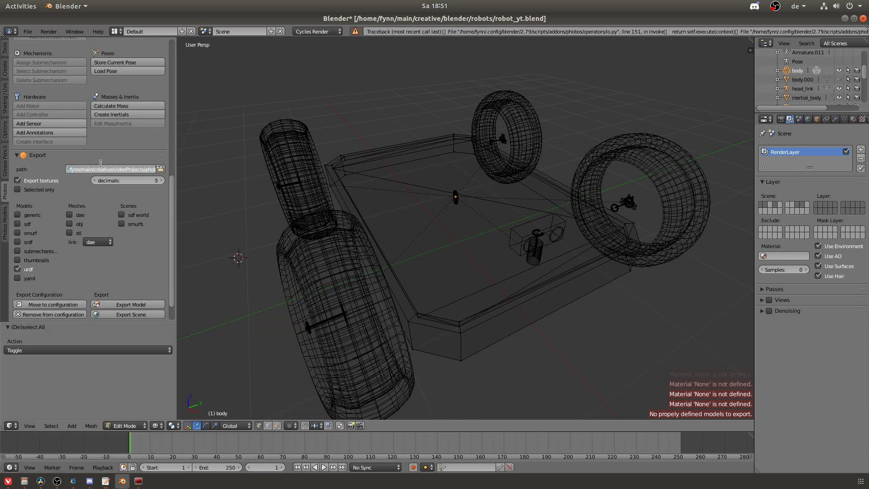
left_click(132, 305)
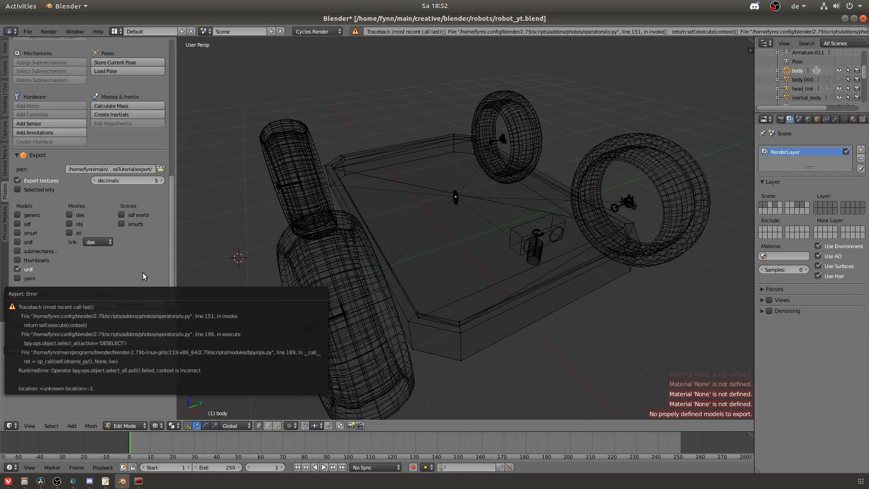
key("alt+Tab")
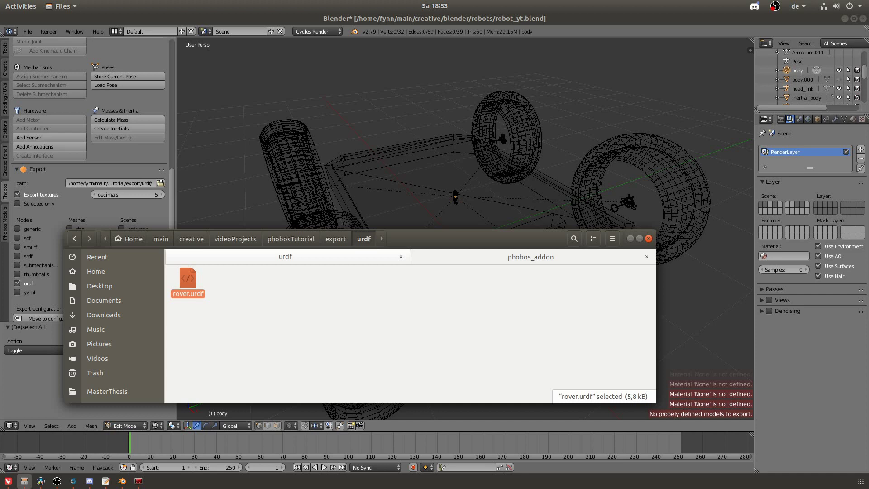
Delete rover.urdf from the urdf folder, hide Files, and export the rover model again
key("Delete")
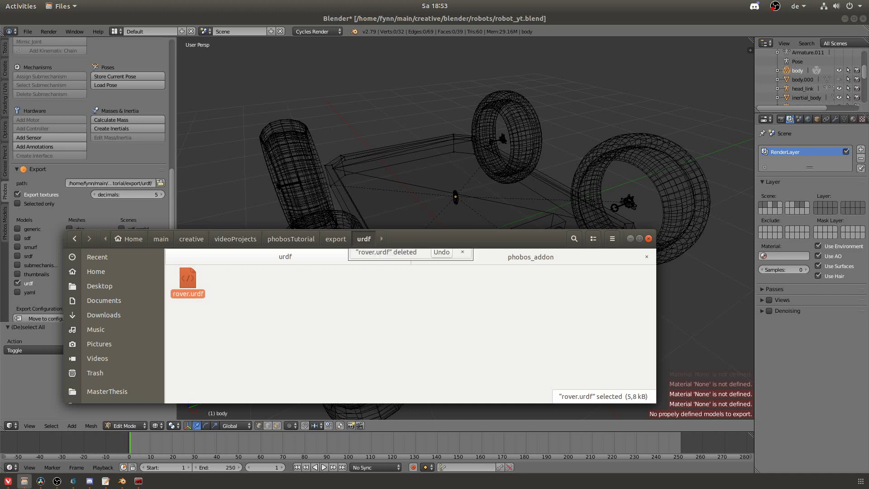
key("super+h")
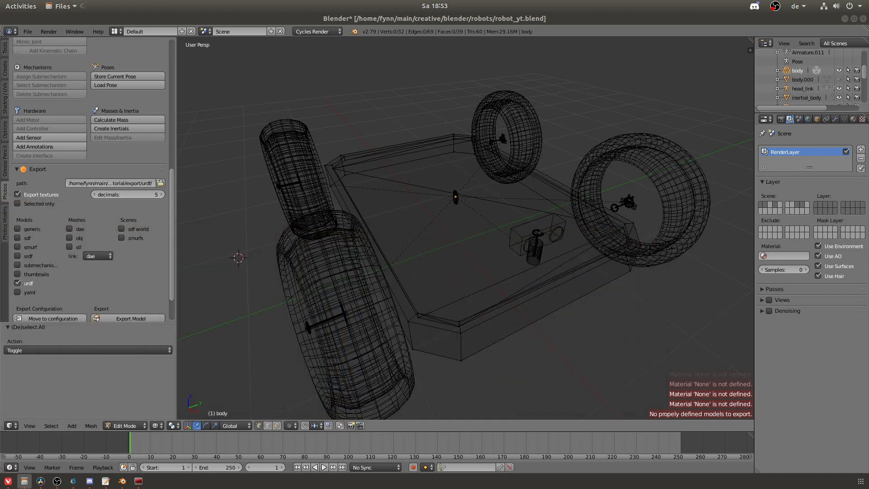
left_click(127, 319)
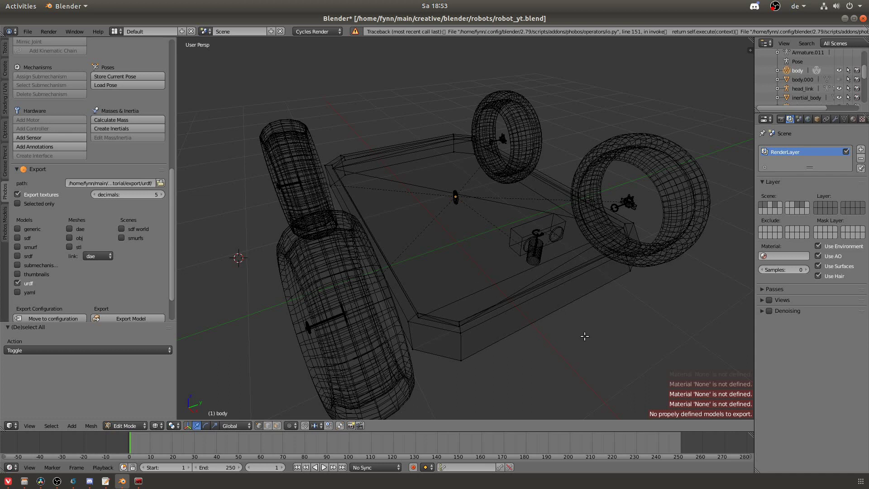
Leave Edit Mode, select all 41 rover parts, and bring rover.urdf up in gedit
key("a")
key("a")
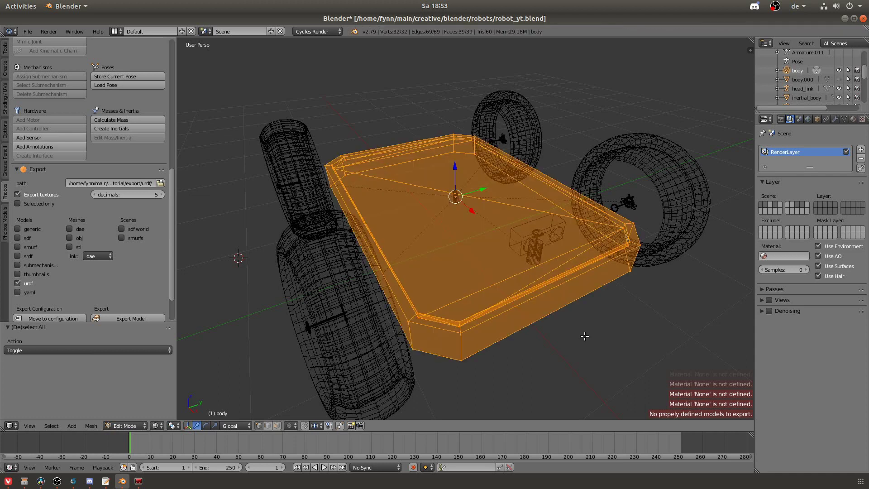
key("Tab")
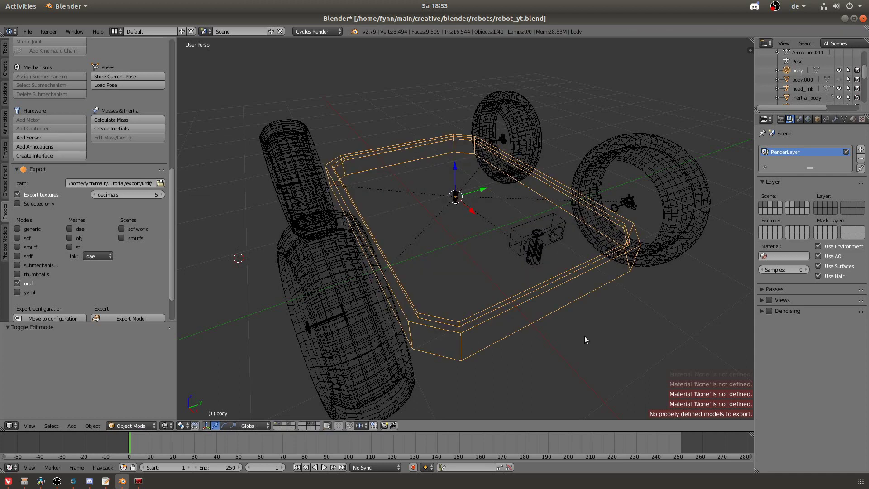
key("a")
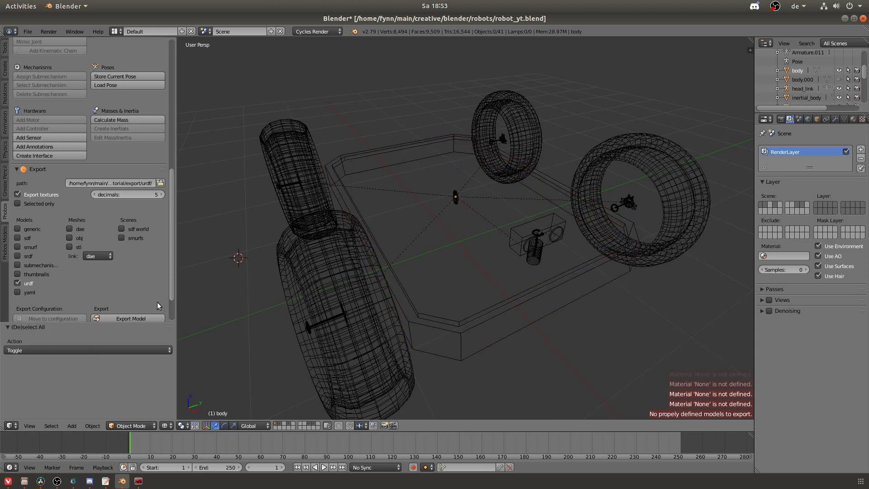
scroll(157, 302, "down", 1)
key("a")
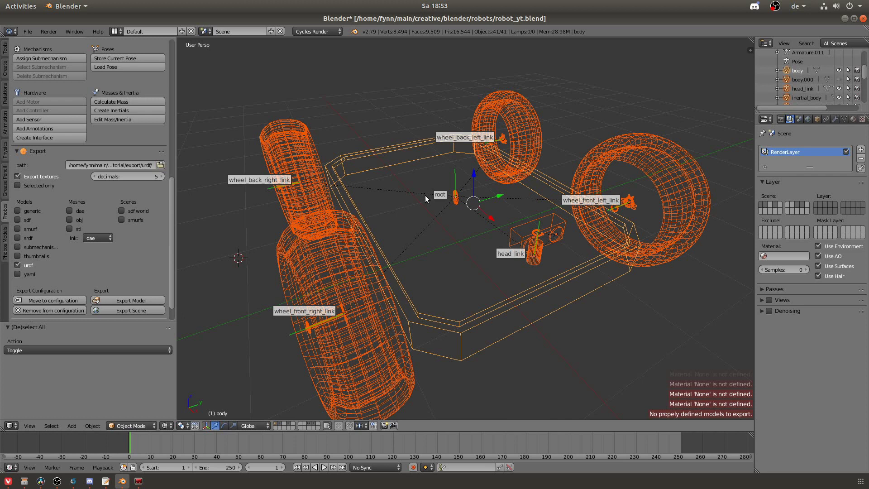
key("alt+Tab")
Inspect the head's box and left_eye's cylinder geometry in rover.urdf
double_click(195, 173)
left_click(197, 185)
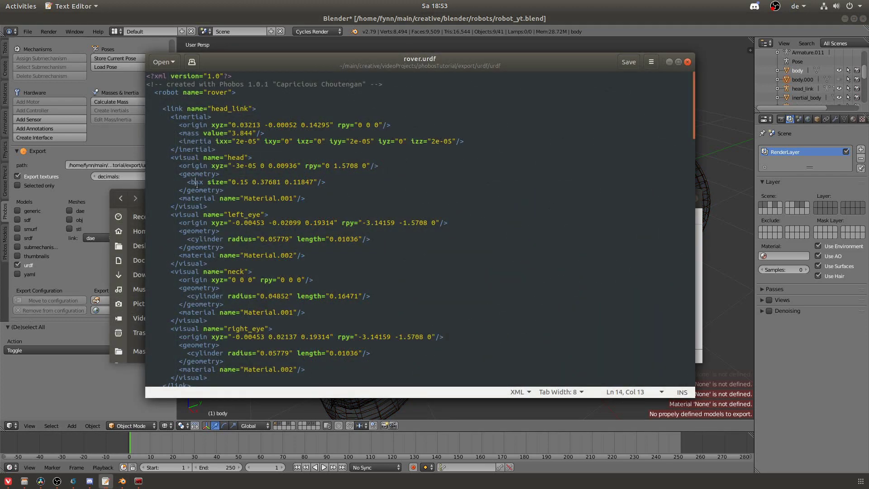
left_click(200, 238)
double_click(200, 238)
Find and highlight the body visual's mesh path ../meshes/dae/Cube.001.dae
scroll(208, 278, "down", 3)
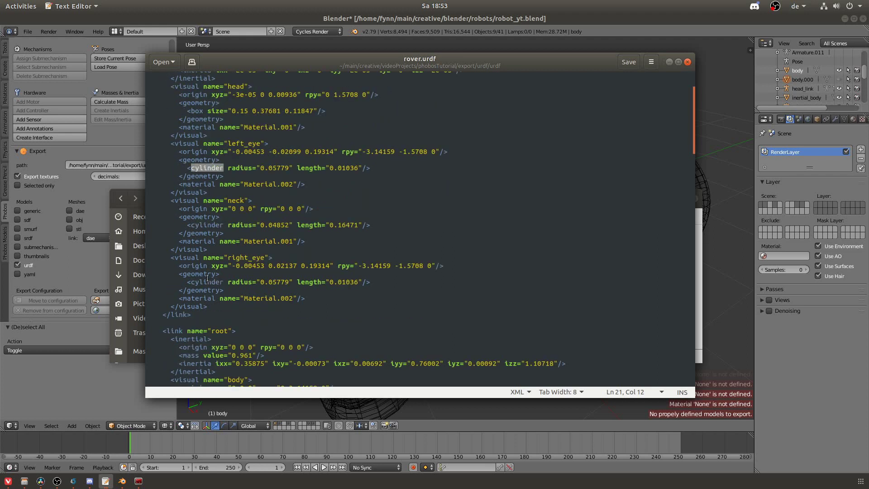
scroll(207, 278, "down", 6)
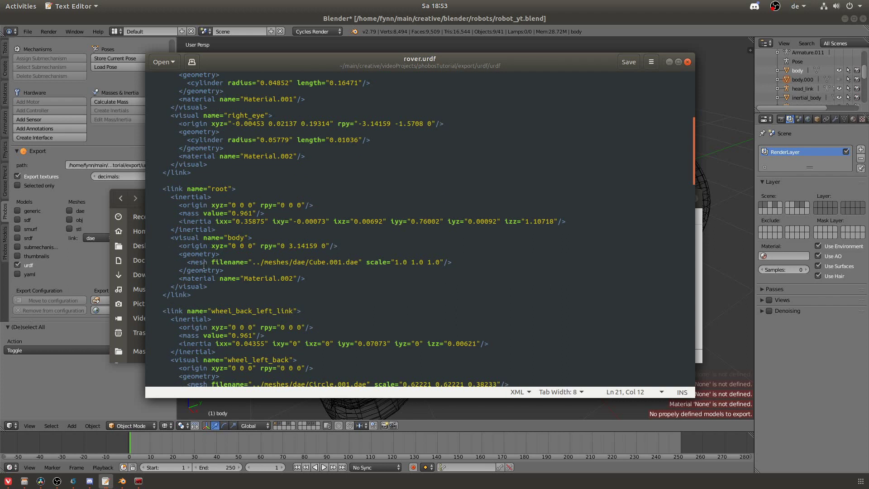
double_click(201, 262)
left_click_drag(309, 262, 359, 263)
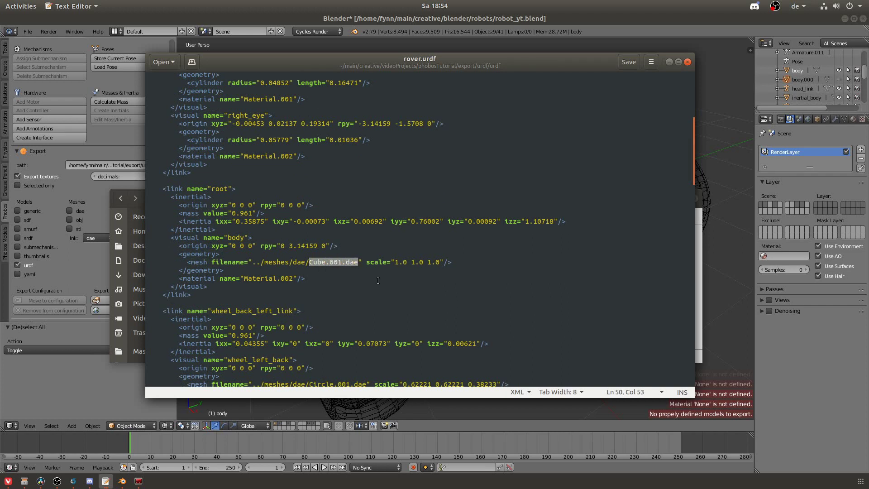
left_click_drag(265, 262, 310, 266)
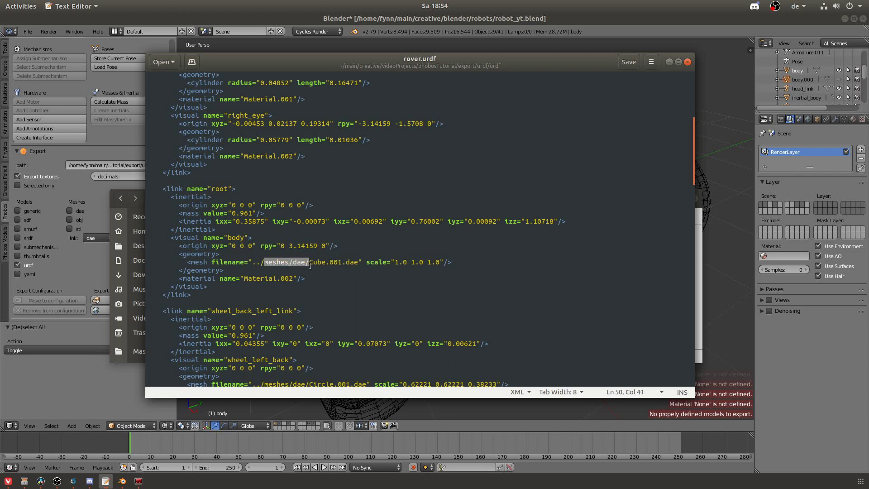
Rename the body's Cube.001 mesh to bodyMesh in the Outliner and re-export the model
left_click(778, 71)
double_click(813, 79)
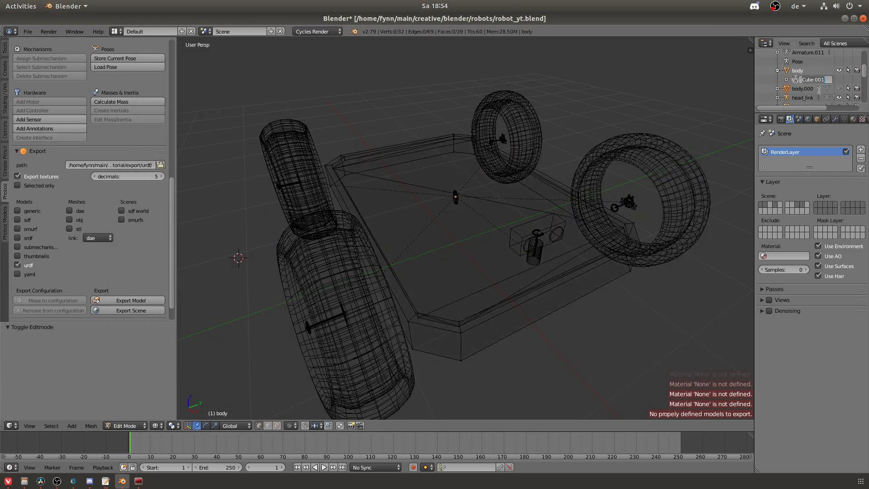
type("bodyMesh")
key("Return")
key("Tab")
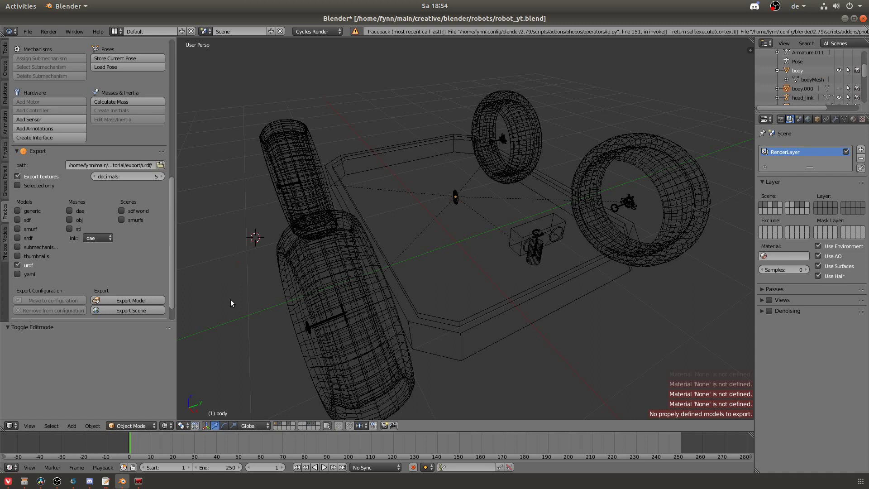
left_click(130, 297)
Search rover.urdf for bodyMesh to confirm the new mesh reference, then close gedit
key("alt+Tab")
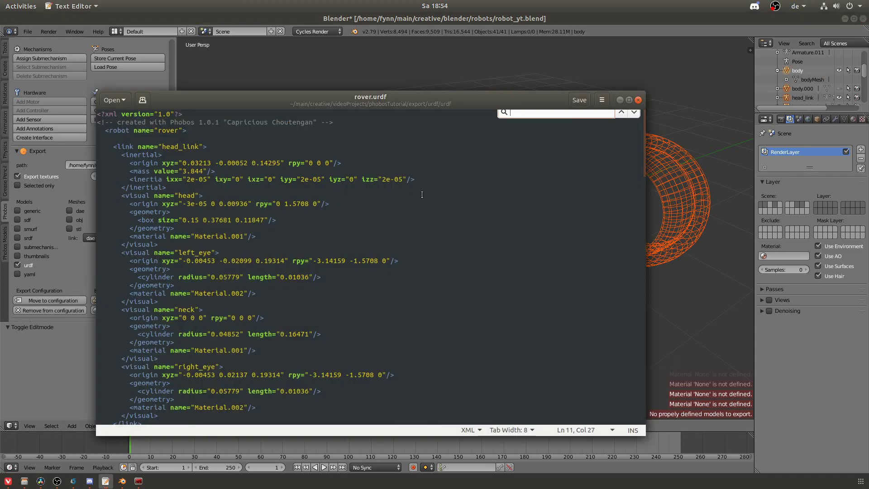
key("ctrl+f")
type("bodyMesh")
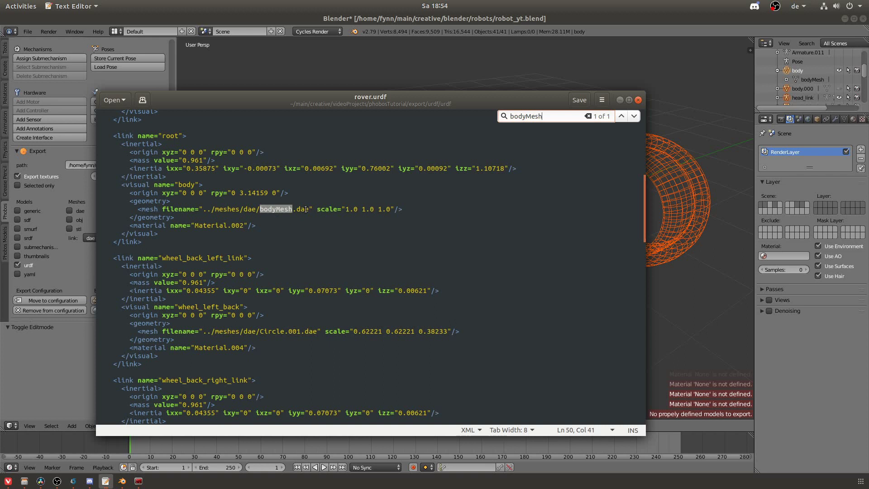
key("Escape")
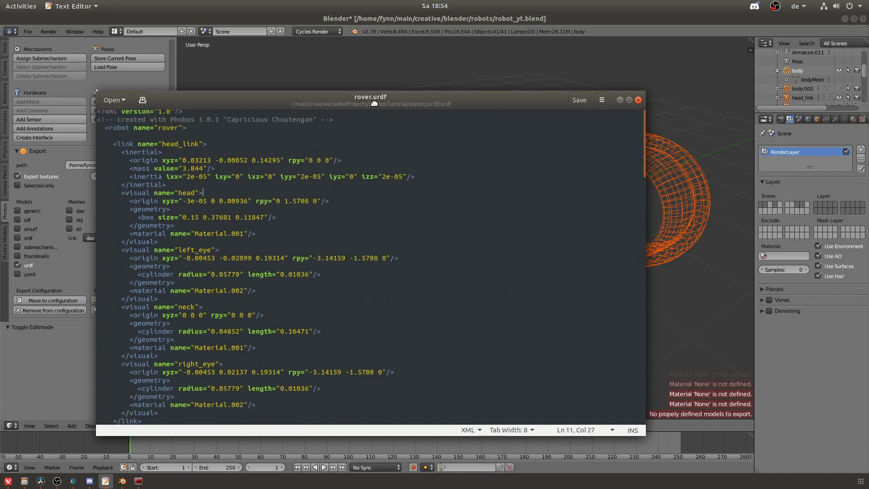
key("ctrl+w")
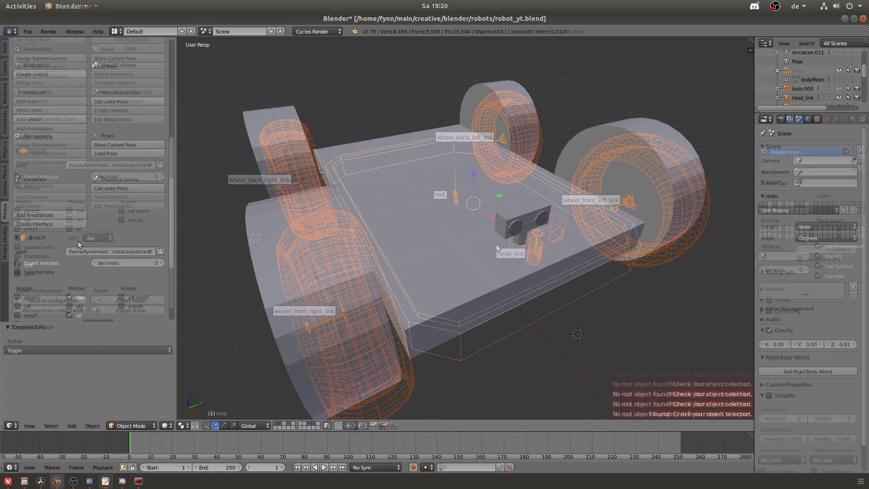
Re-export the rover model, reload the changed rover.urdf, and search it for 'collision'
scroll(67, 235, "down", 2)
left_click(140, 278)
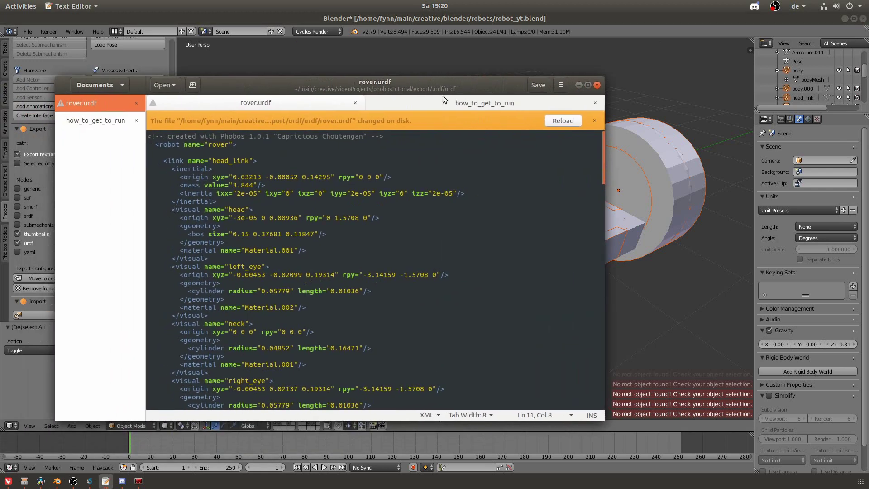
left_click(556, 122)
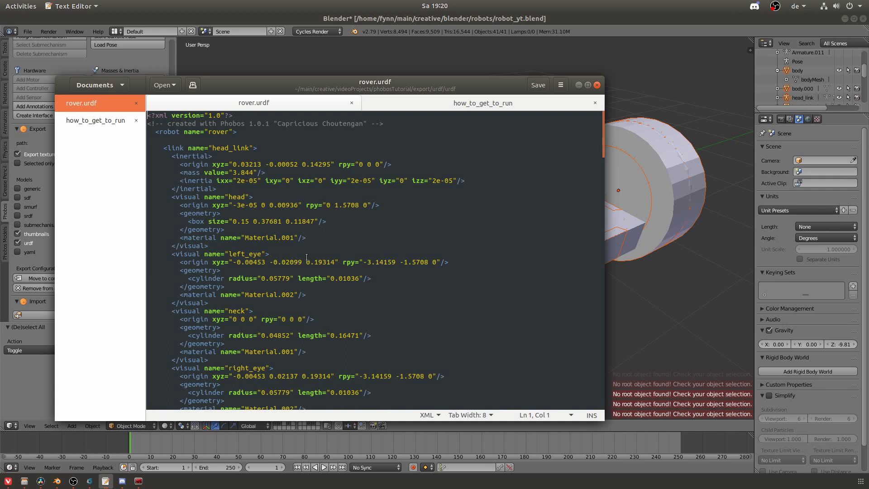
key("ctrl+f")
type("c")
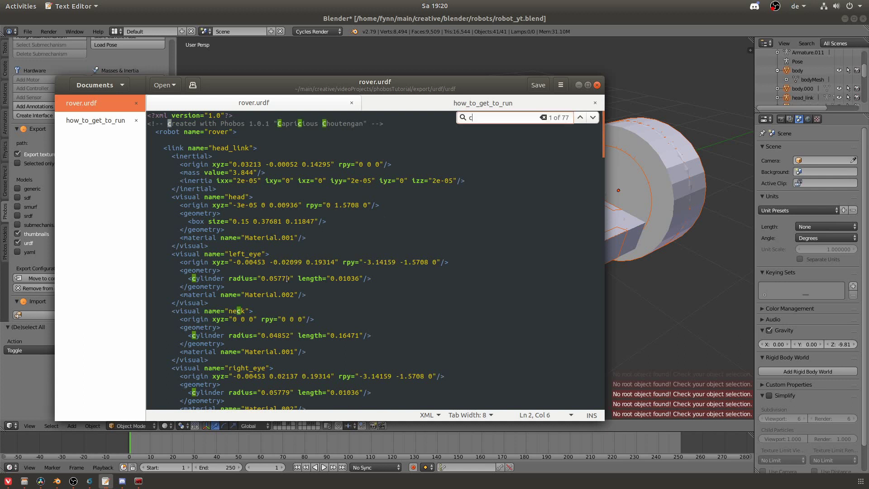
type("ollision")
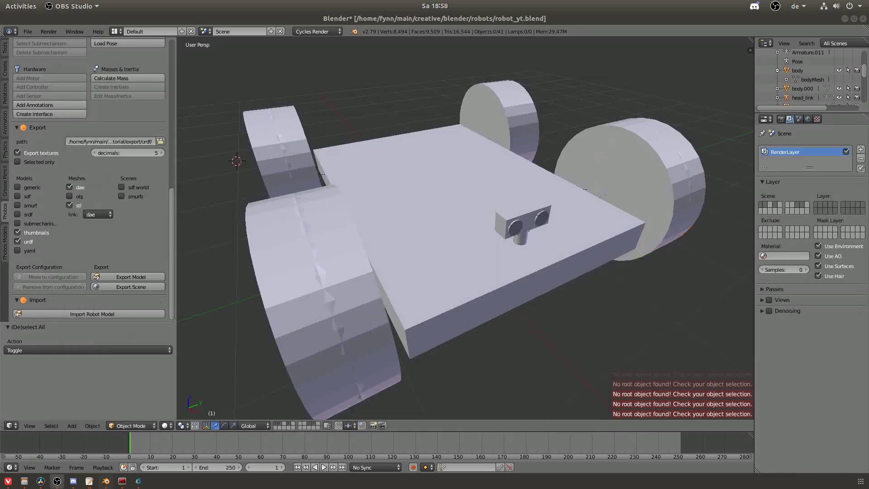
Select all rover objects, check meshes/dae holds bodyMesh.dae plus four Circle meshes, then select the front-right wheel
left_click(605, 332)
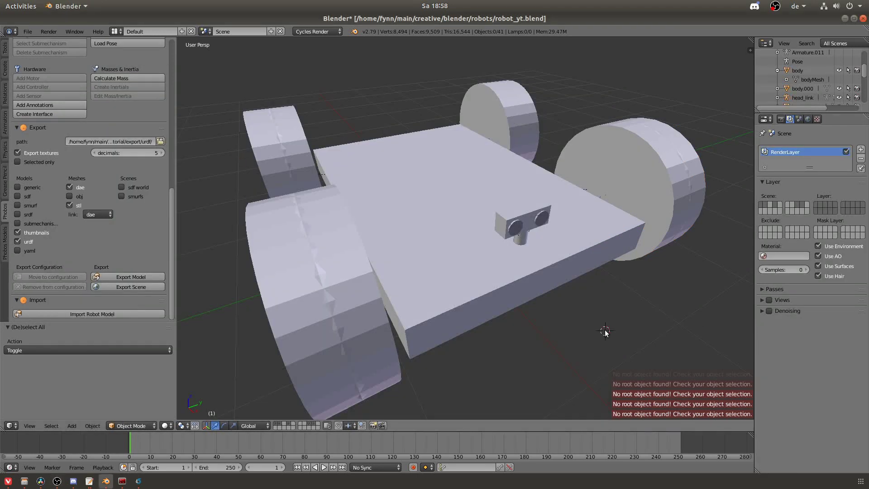
key("a")
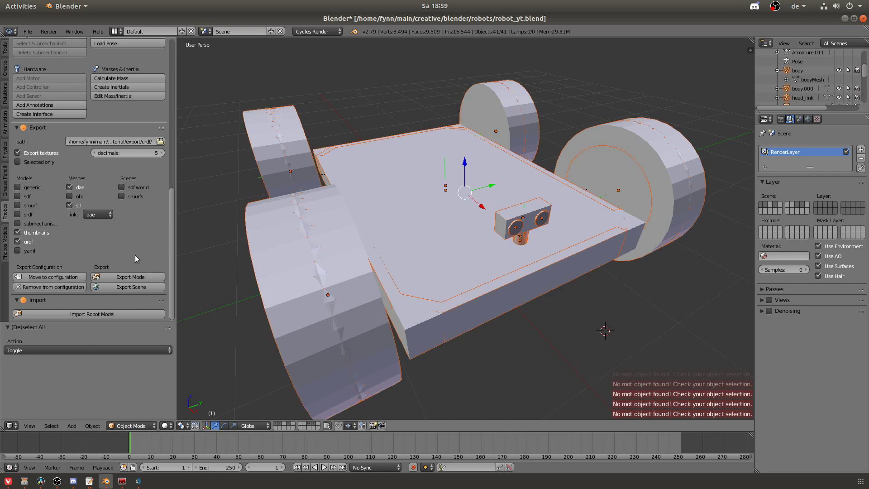
key("alt+Tab")
key("alt+Tab")
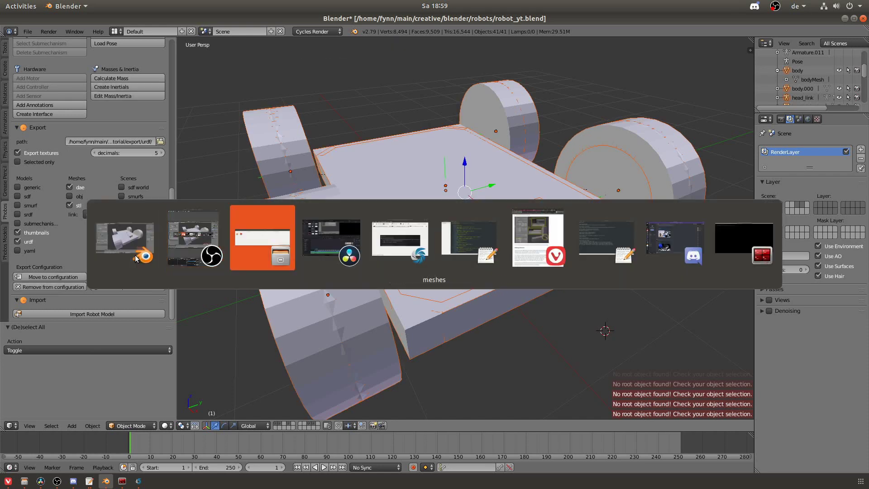
double_click(132, 243)
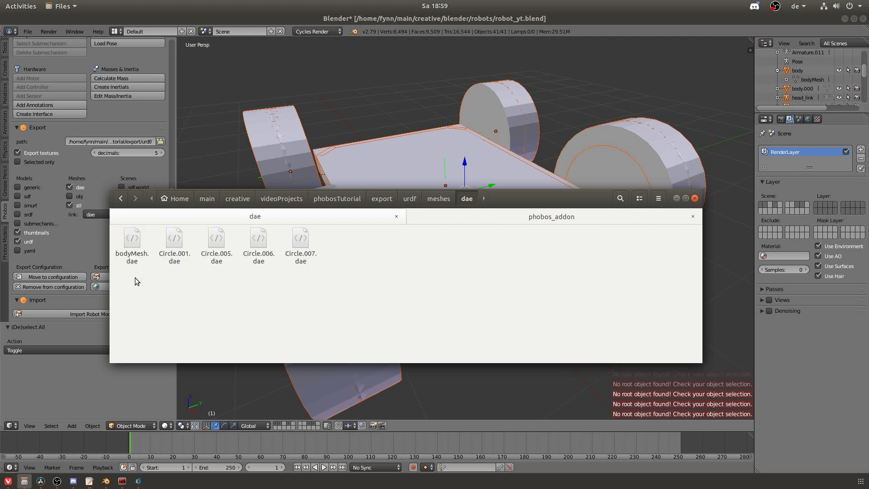
key("alt+Tab")
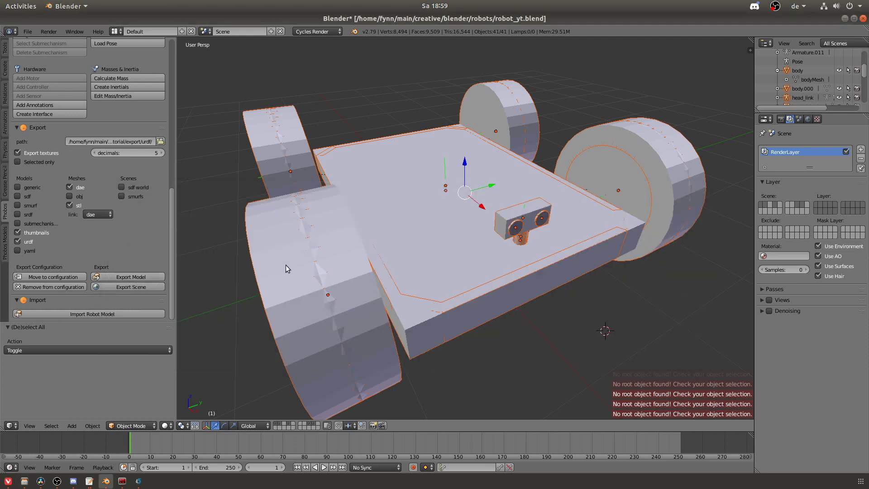
right_click(286, 265)
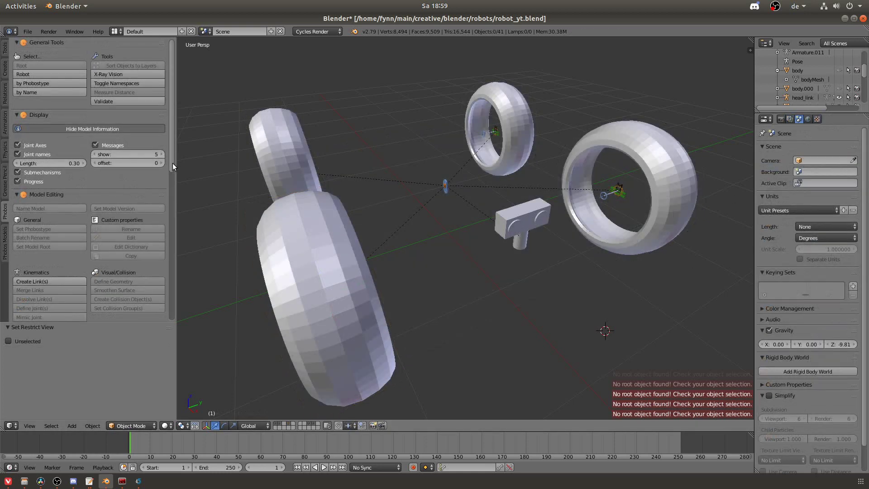
Inspect the dae folder in Files, selecting the four Circle mesh files
left_click_drag(173, 163, 180, 305)
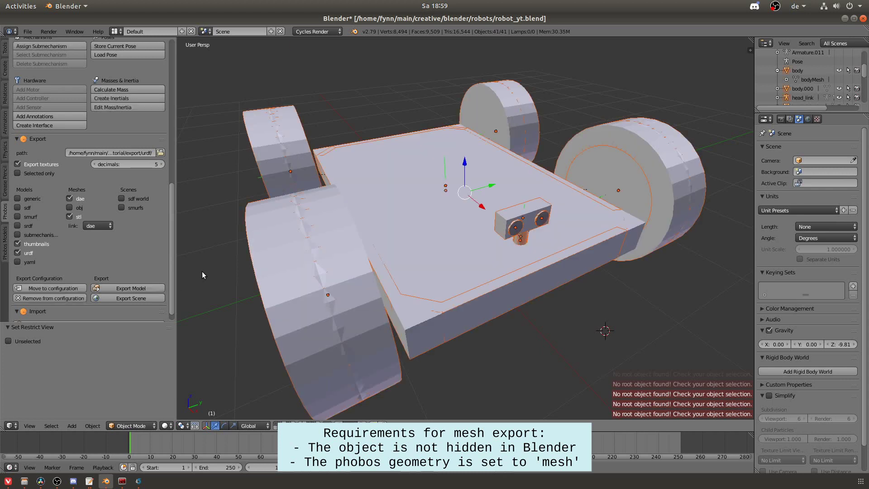
key("alt+Tab")
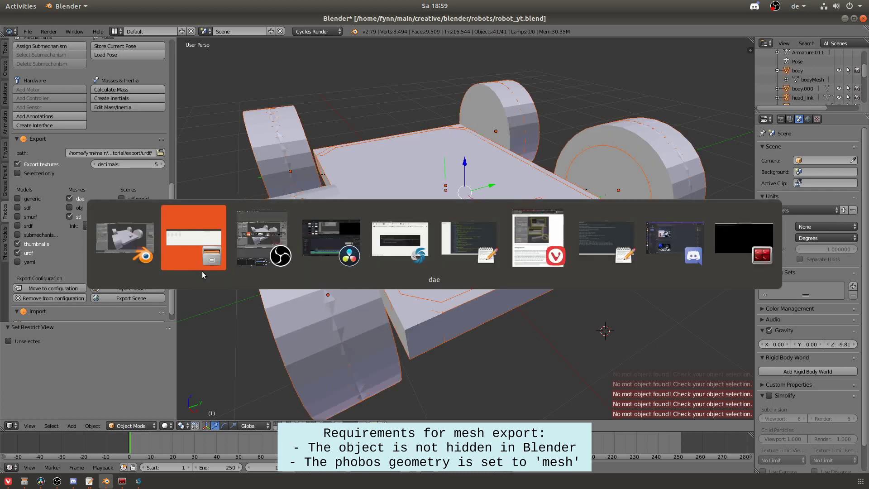
left_click_drag(134, 274, 304, 245)
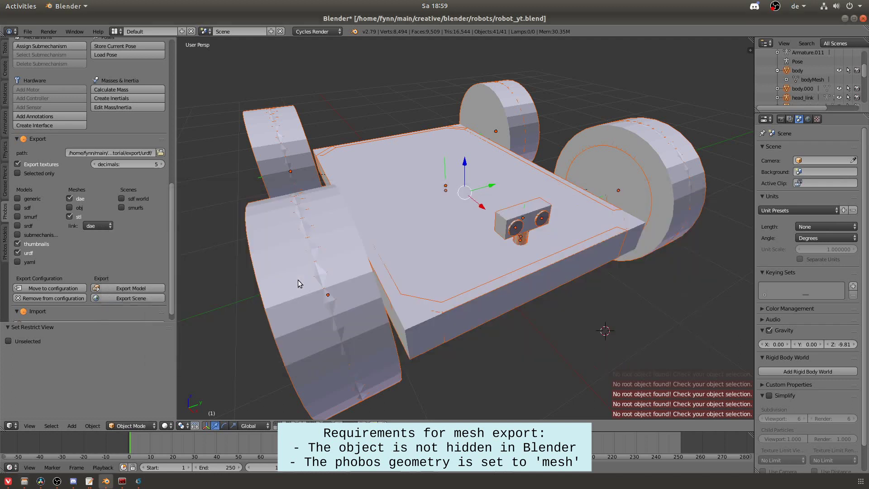
Hide the body.000 collision box, select the chamfered body mesh, and check bodyMesh.dae in the folder
right_click(463, 322)
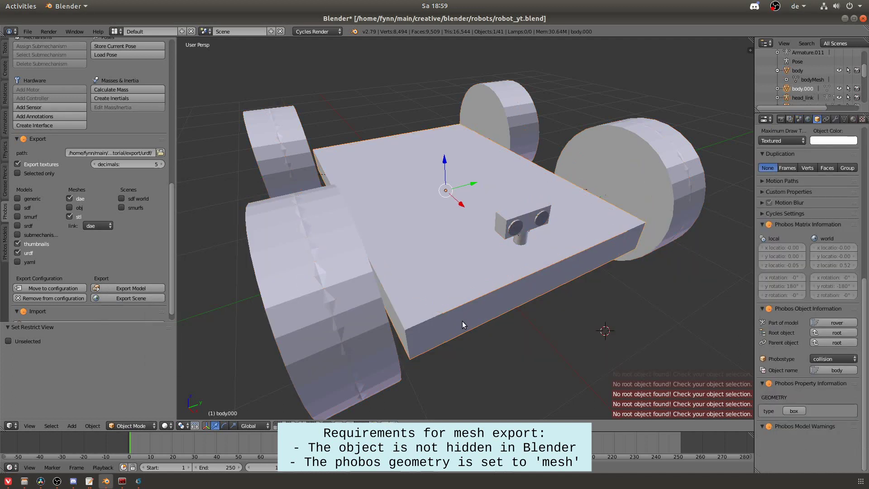
key("h")
right_click(456, 305)
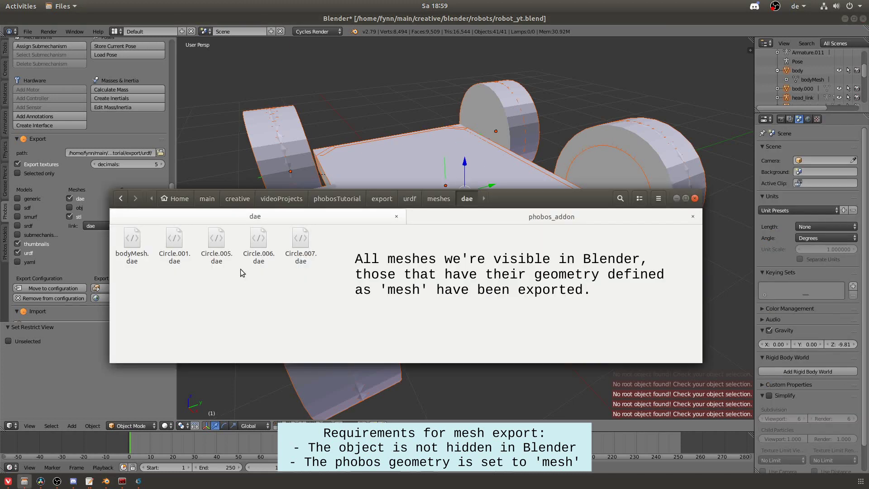
left_click(145, 242)
left_click(153, 287)
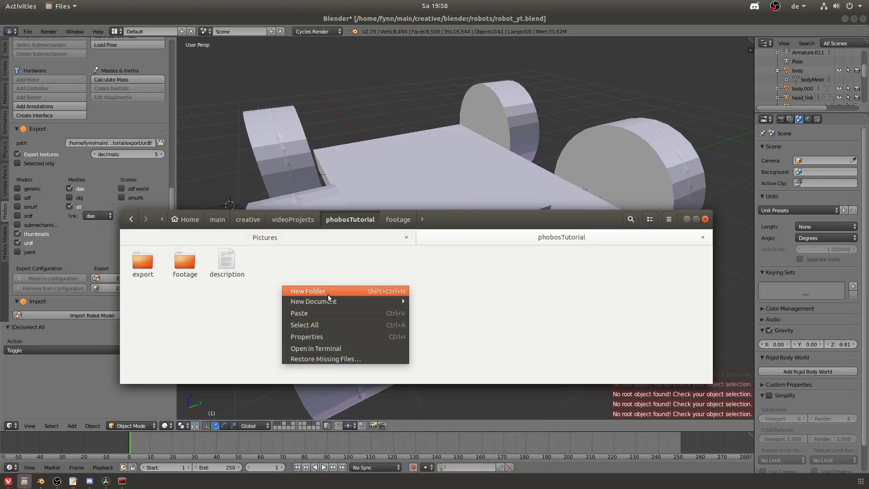
Create a rosws folder in phobosTutorial with a src folder inside it
left_click(328, 292)
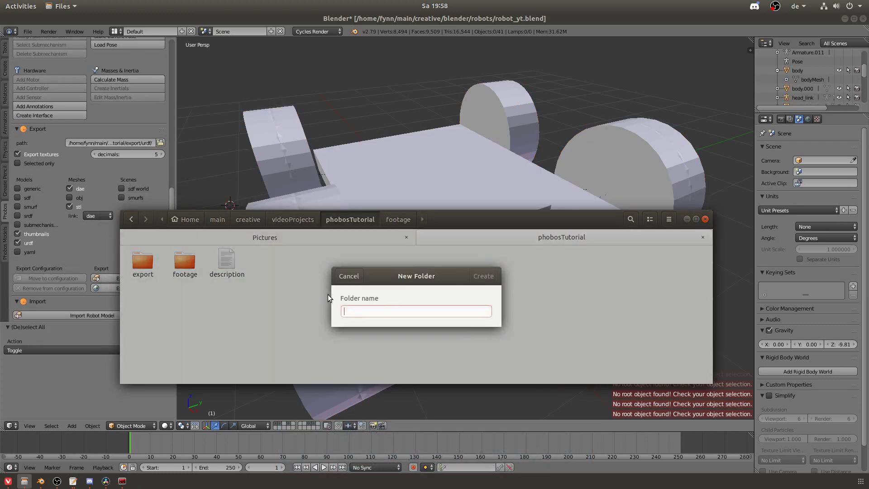
type("rosws")
key("Return")
double_click(234, 272)
right_click(249, 274)
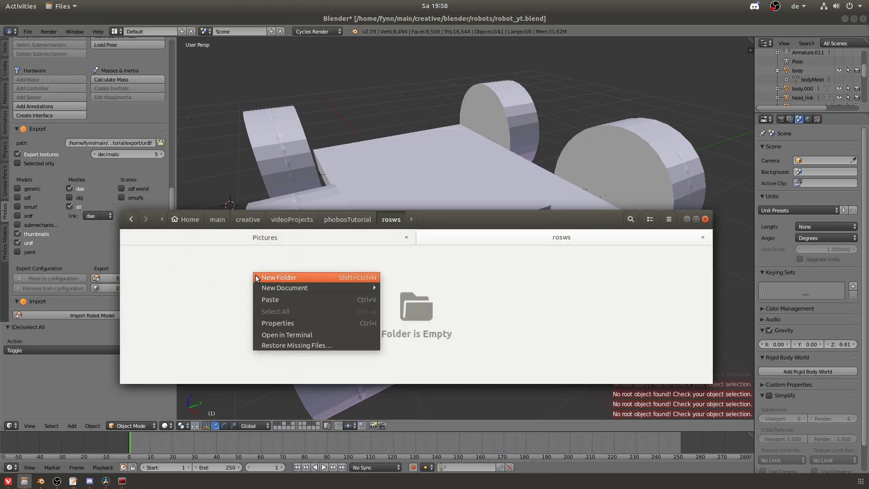
left_click(258, 277)
type("src")
key("Return")
In a terminal at rosws, run cd src and catkin_create_pkg test_pkg
right_click(277, 289)
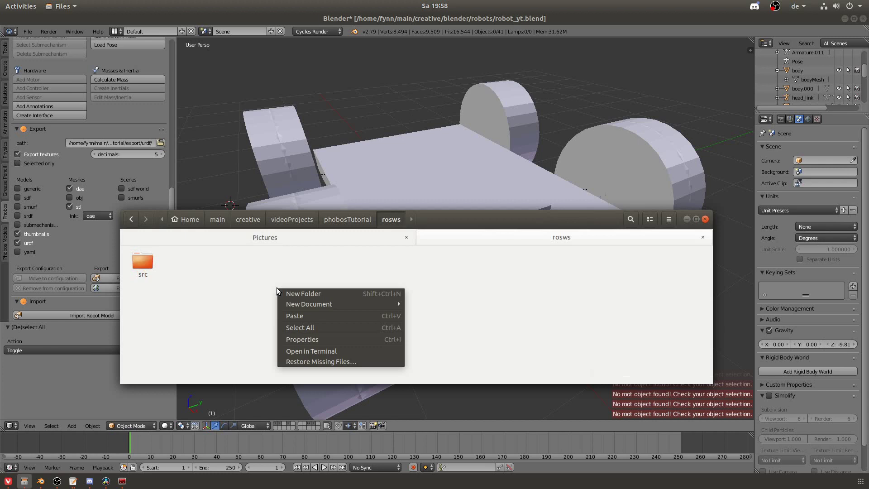
left_click(308, 351)
type("cd src/")
key("Return")
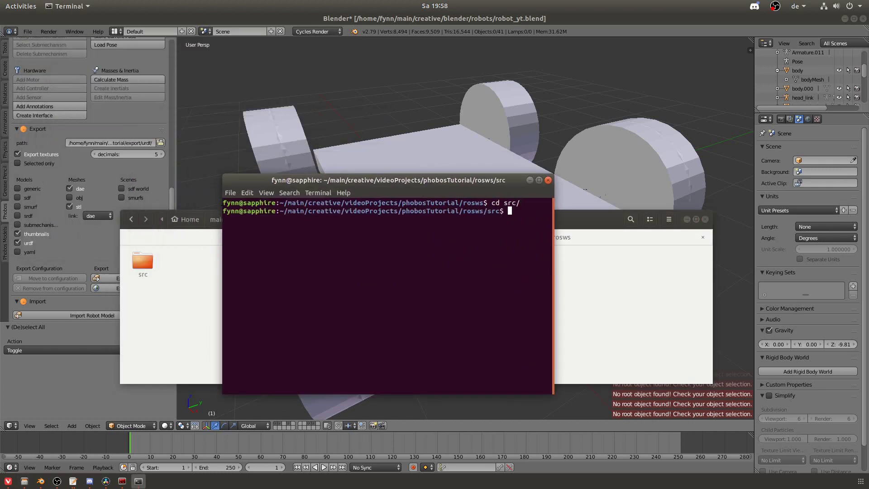
type("catkin_create_pkg test_pkg")
key("Return")
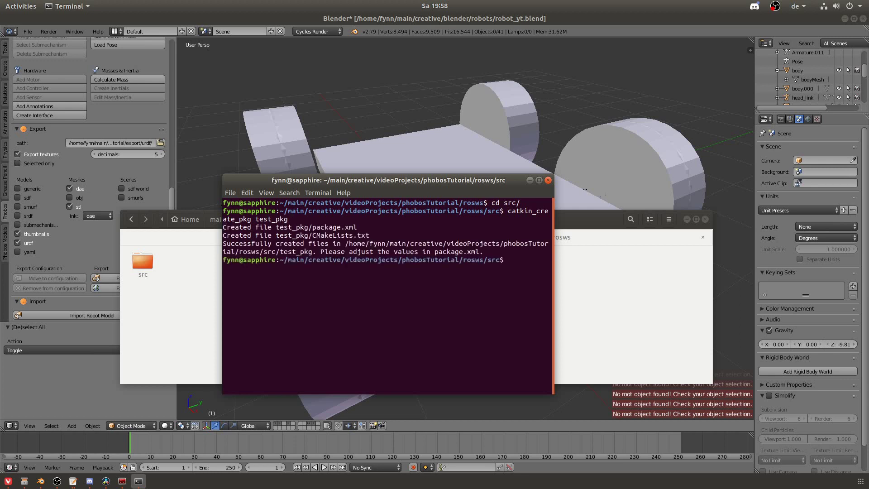
Return to rosws and build the workspace with catkin_make
type("..")
key("Return")
type("catkin_make")
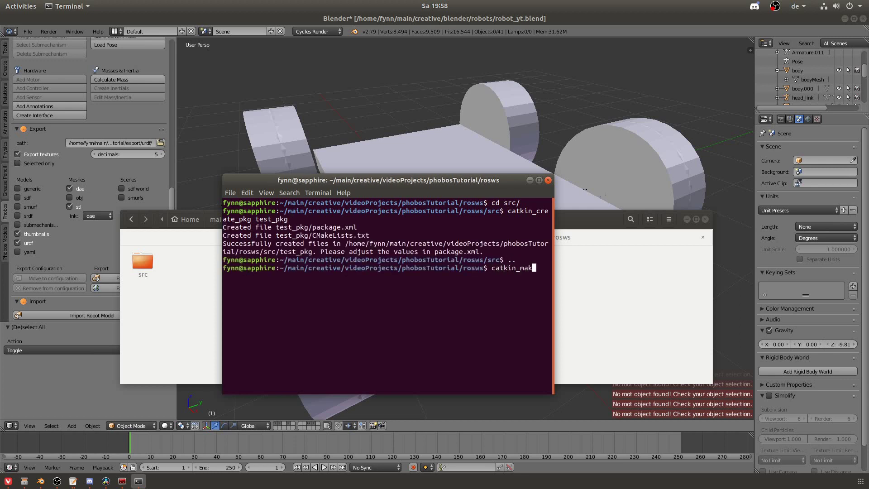
key("Return")
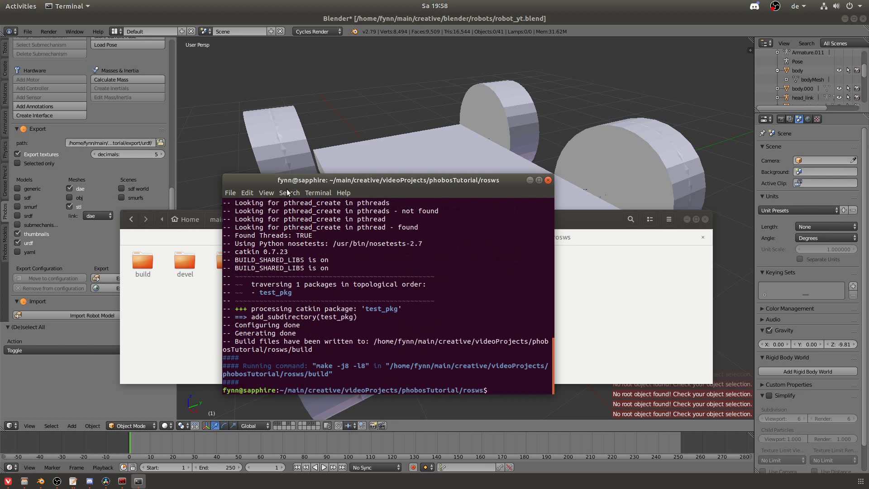
Open src/test_pkg and create a launch folder in it
left_click(205, 304)
double_click(227, 262)
double_click(140, 262)
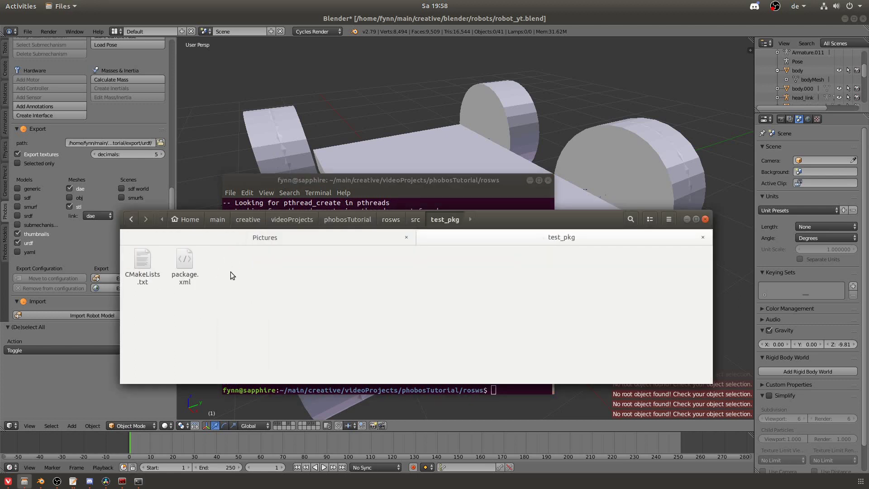
right_click(294, 314)
left_click(300, 319)
type("launch")
key("Return")
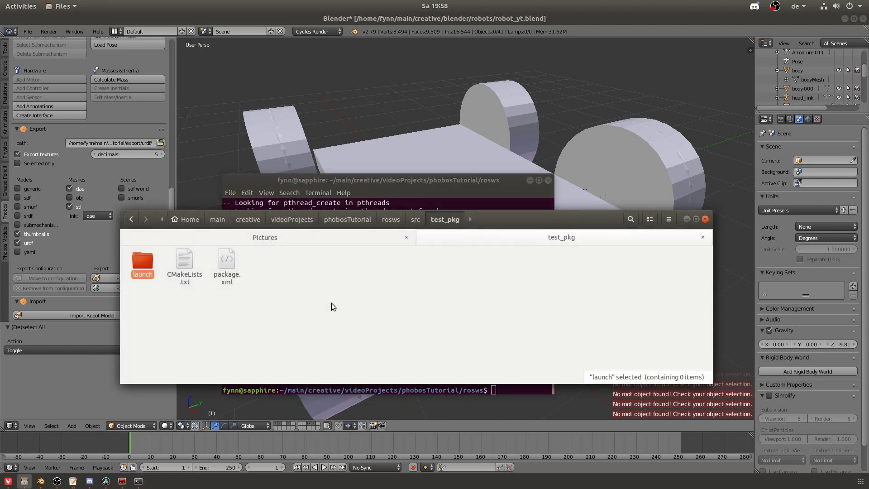
Copy the meshes and urdf folders from export/urdf into test_pkg
left_click(405, 237)
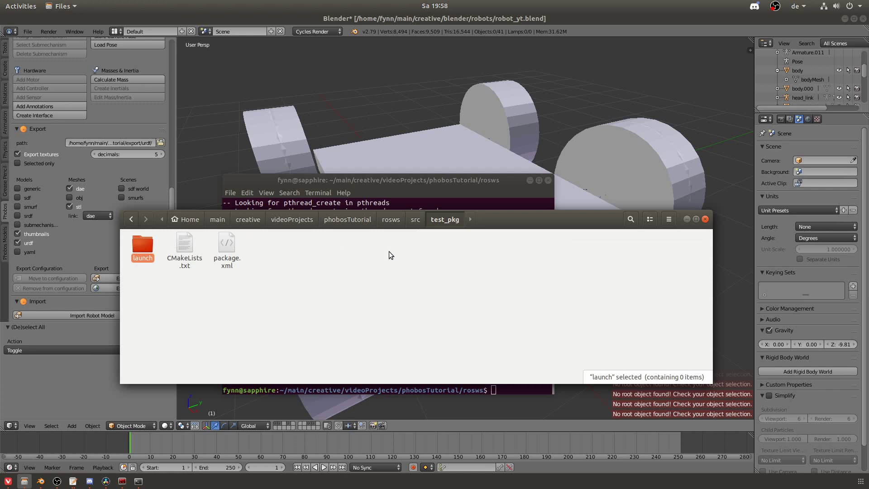
key("ctrl+t")
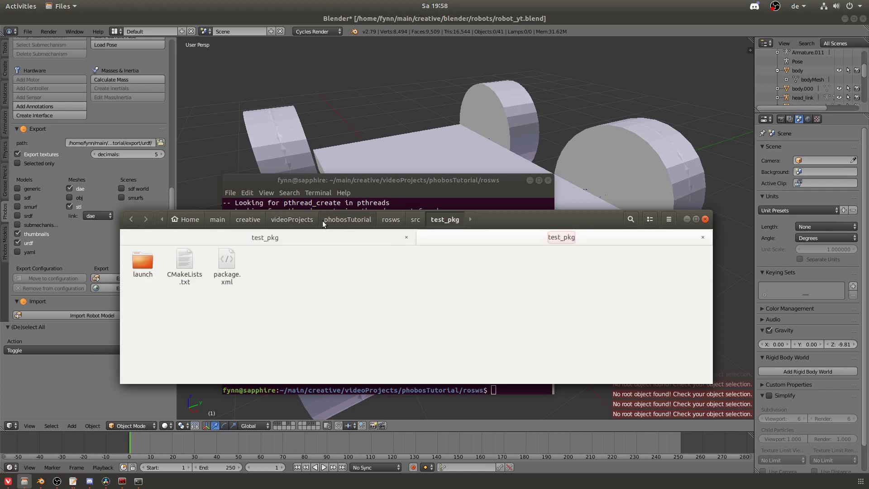
left_click(338, 220)
double_click(143, 263)
double_click(143, 262)
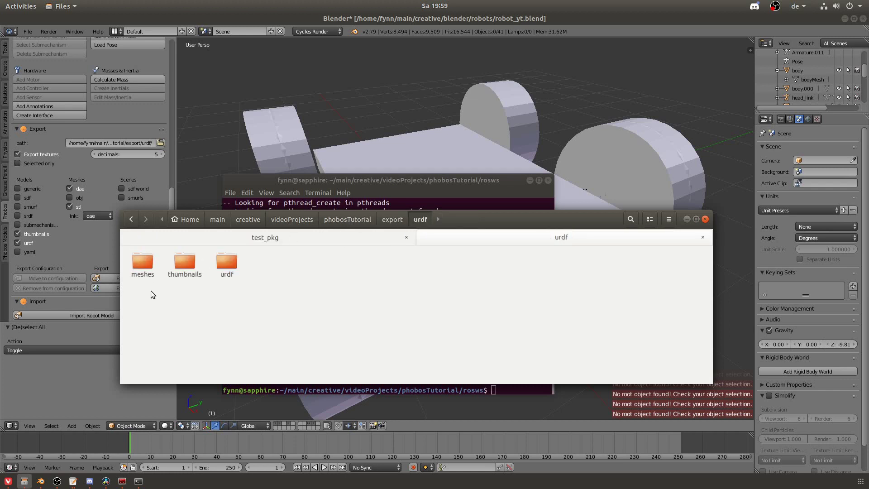
left_click(227, 261)
left_click(142, 261, "ctrl")
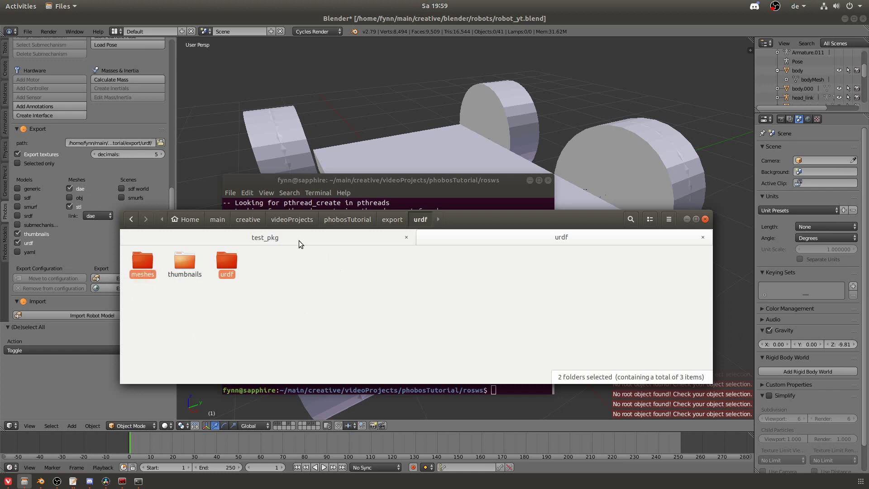
left_click_drag(298, 240, 213, 277)
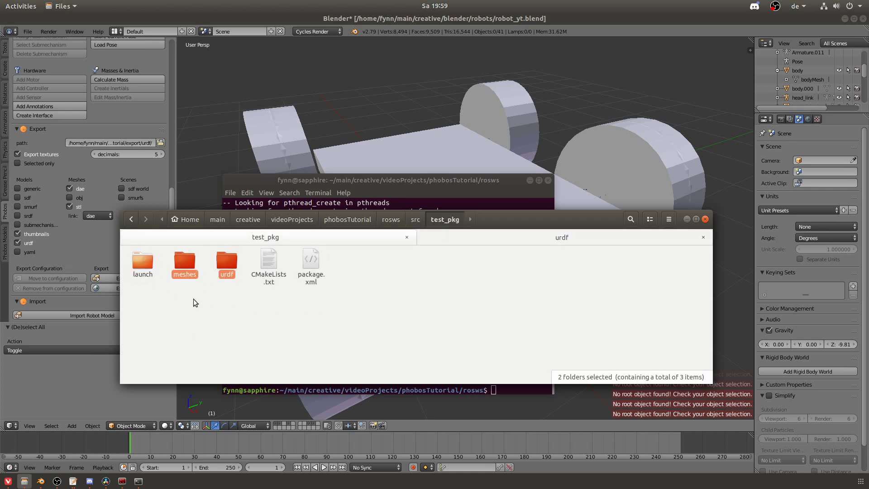
Create a new empty document inside the launch folder
left_click(143, 265)
double_click(144, 267)
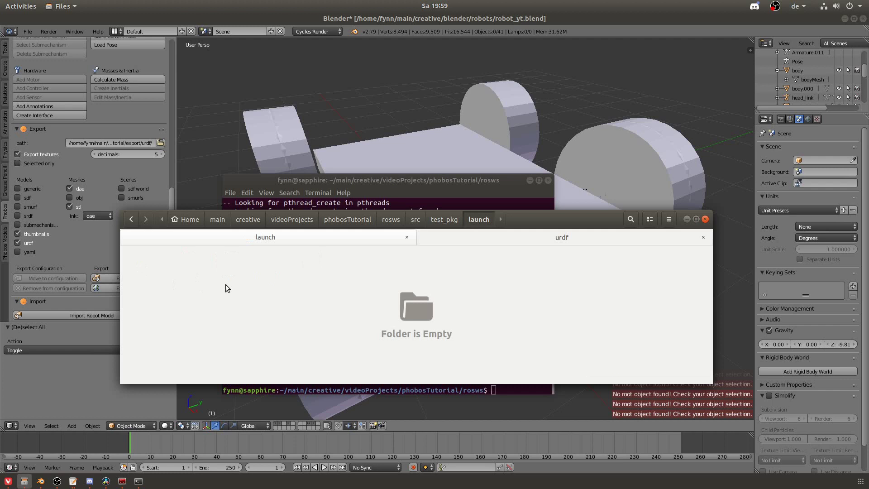
right_click(354, 277)
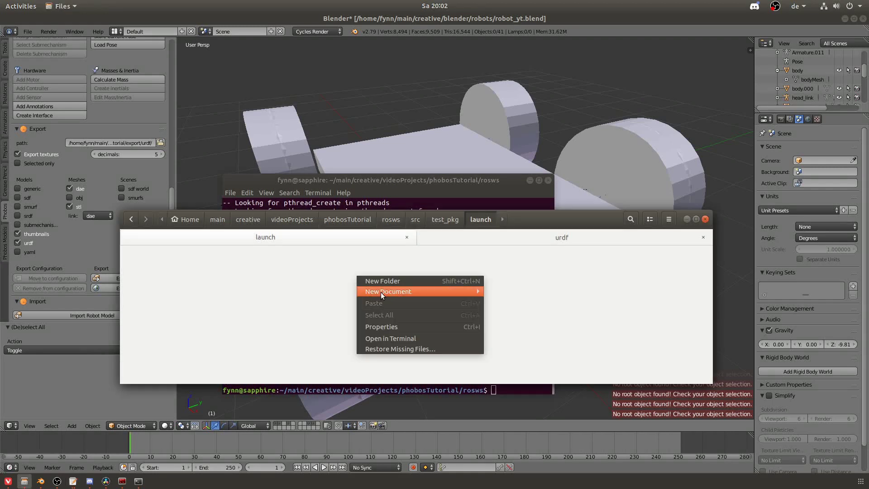
left_click(504, 295)
Name the new file inspect_urdf.launch and paste the launch file template into it
type("inspect_urdf.launch")
key("Return")
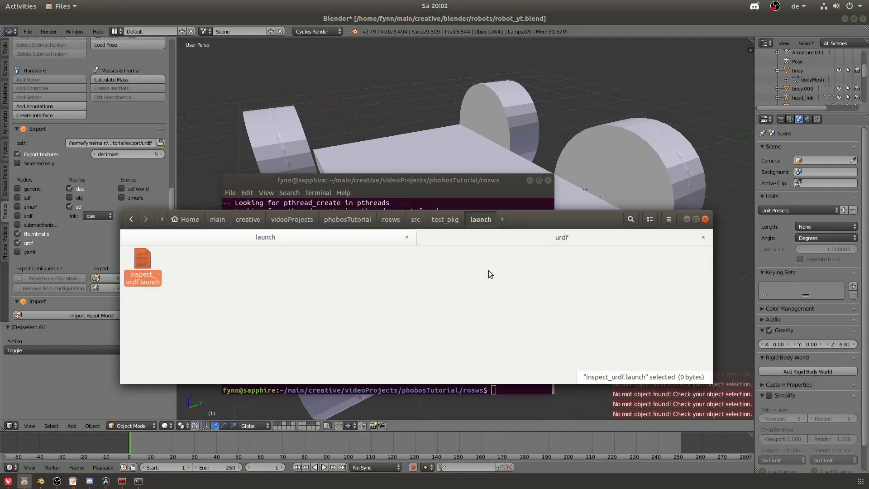
key("Return")
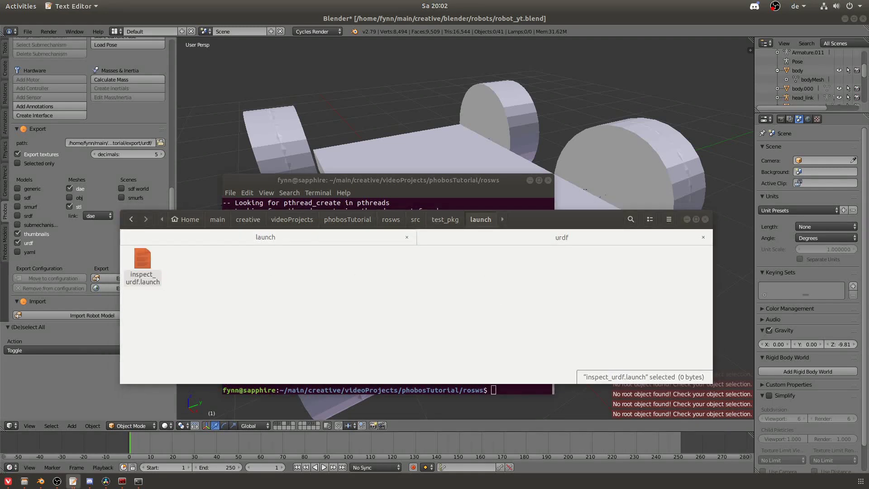
type("<launch> \t<!-- When calling the launch file you can provide the .urdf file that you want to look at as a parameter. \tExample: roslaunch your_pkg_name inspect_urdf.launch model:='$(find your_pkg_name)/path/to/your_urdf.urdf' -->  \t<arg name=\"model\" default=\"$(find your_pkg_name)/urdf/your_urdf.urdf\"/> \t<arg name=\"rvizconfig\" default=\"$(find your_pkg_name)/rviz/urdf.rviz\" />  \t<param name=\"robot_description\" command=\"$(find xacro)/xacro --inorder $(arg model)\" />  \t<node name=\"joint_state_publisher\" pkg=\"joint_state_publisher\" type=\"joint_state_publisher\"> \t\t<param name=\"use_gui\" value=\"TRUE\"/> \t</node>  \t<node name=\"robot_state_publisher\" pkg=\"robot_state_publisher\" type=\"robot_state_publisher\"/>  \t<node name=\"rviz\" pkg=\"rviz\" type=\"rviz\" args=\"-d $(arg rvizconfig)\" required=\"true\" />  </launch>")
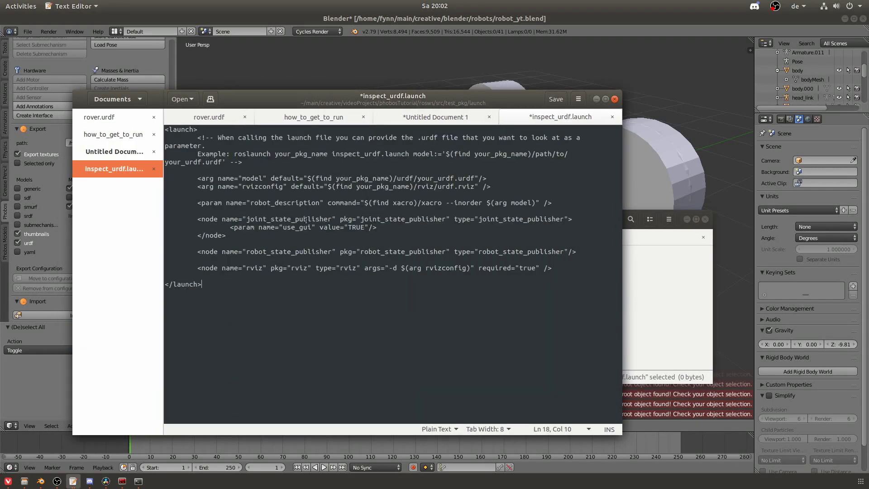
In the example comment, replace your_pkg_name with test_pkg and your_urdf with rover
double_click(300, 153)
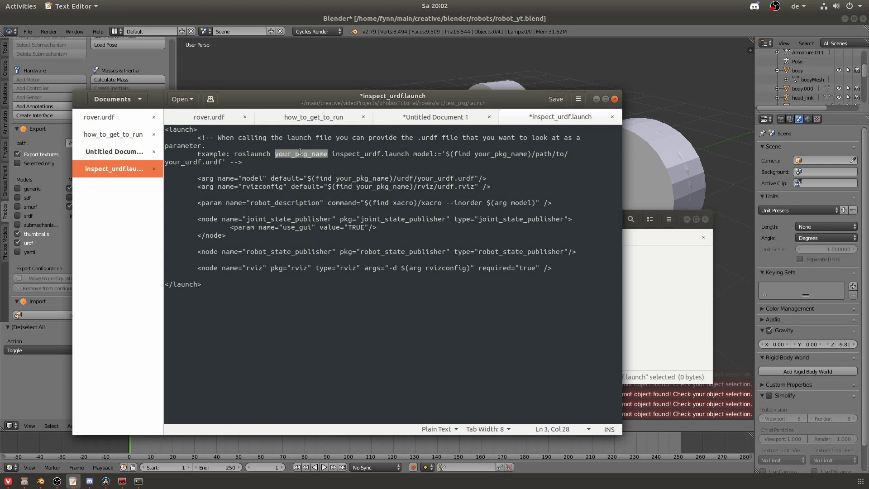
double_click(493, 154)
left_click(354, 179)
double_click(362, 177)
left_click(373, 186)
double_click(372, 186)
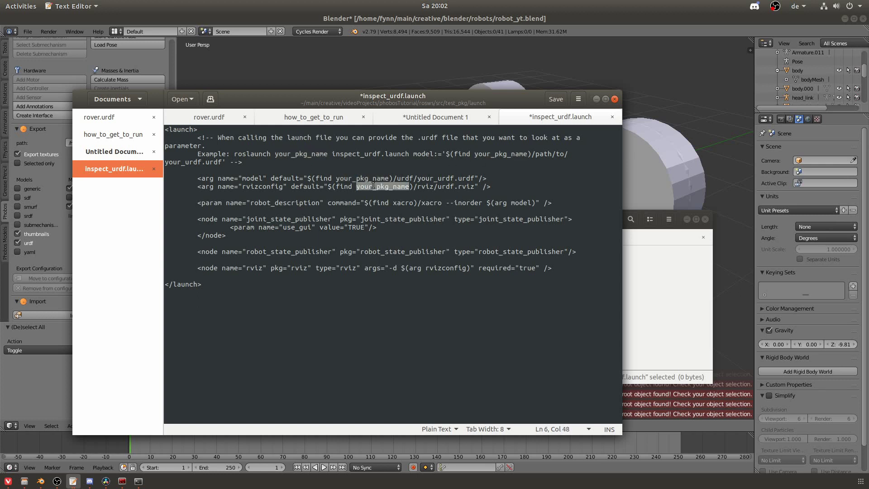
left_click_drag(531, 154, 474, 154)
type("test_pkg")
key("Delete")
key("Delete")
key("Delete")
key("Delete")
key("Delete")
key("Delete")
key("Delete")
key("Delete")
type("urdf/")
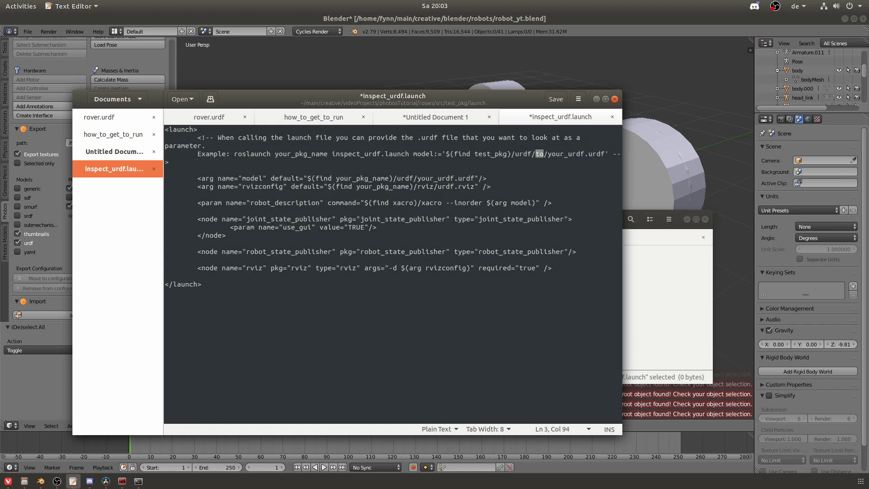
key("Delete")
key("Delete")
key("Delete")
key("Delete")
key("Delete")
key("Delete")
key("Delete")
key("Delete")
key("Delete")
type("rover")
Put test_pkg and rover on the roslaunch, model and rvizconfig lines, then save inspect_urdf.launch
double_click(301, 154)
type("test_pkg")
key("Down")
double_click(362, 170)
type("test_pkg")
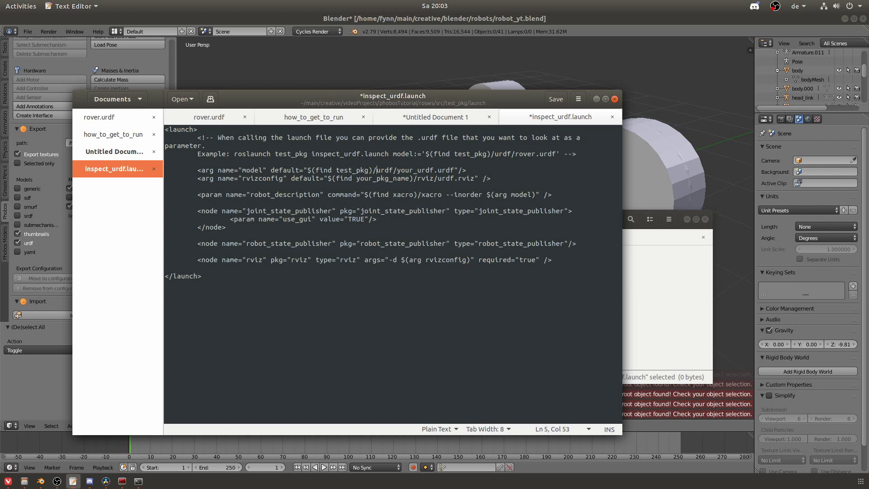
double_click(410, 170)
type("rover")
double_click(383, 178)
type("test_pkg")
key("ctrl+s")
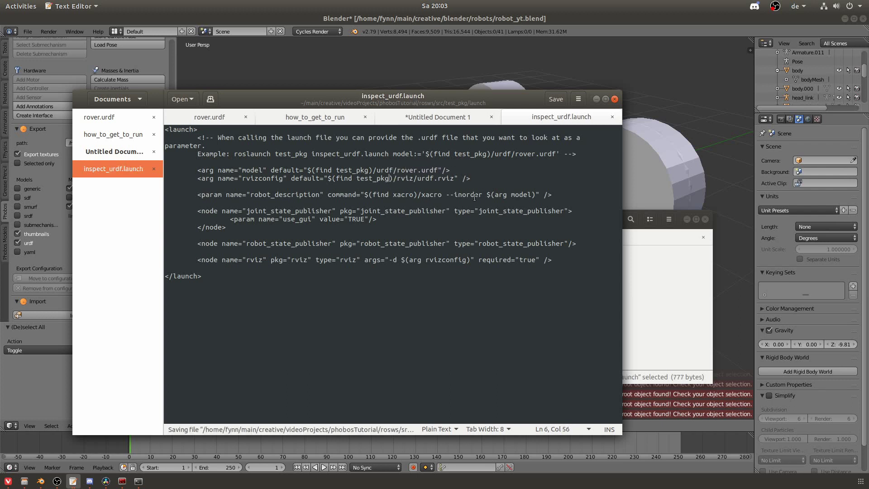
key("ctrl+w")
left_click(630, 287)
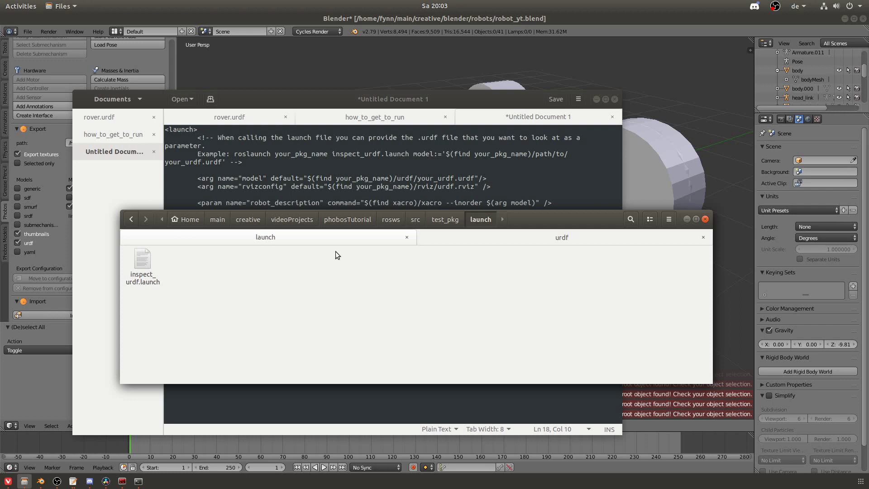
Create an rviz folder in test_pkg and open rover.urdf in Atom
left_click(432, 222)
right_click(380, 278)
left_click(387, 282)
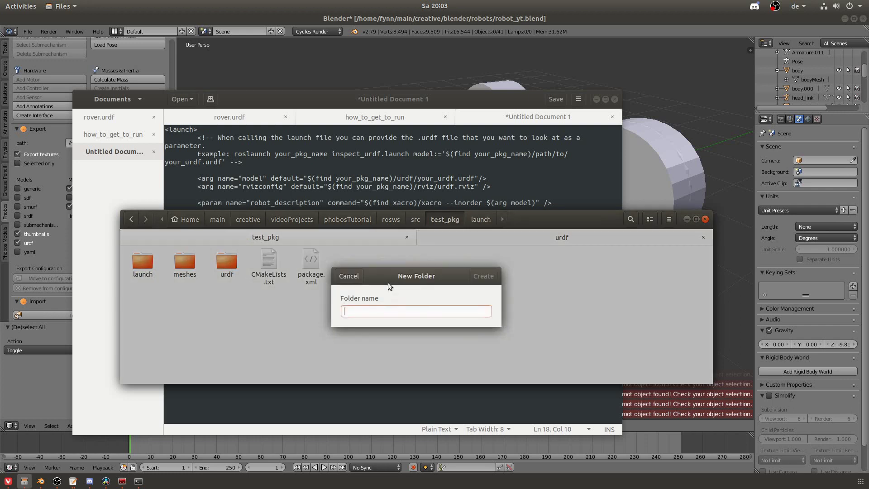
type("rviz")
key("Return")
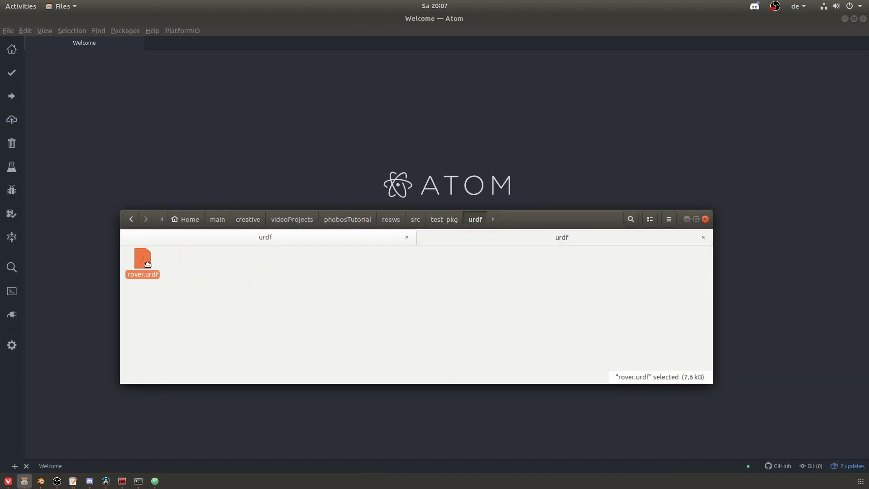
left_click_drag(147, 264, 247, 157)
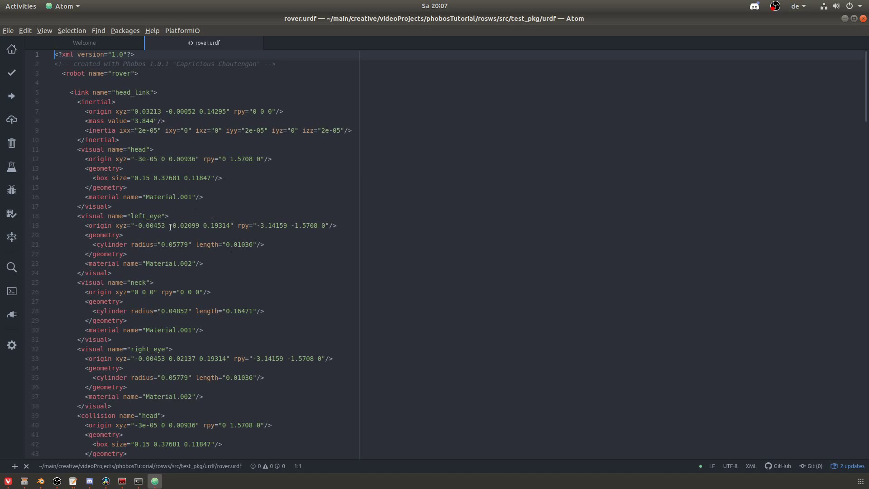
Search for '../mes' and select every '../' mesh path prefix with multiple cursors
key("ctrl+f")
type("../nmes")
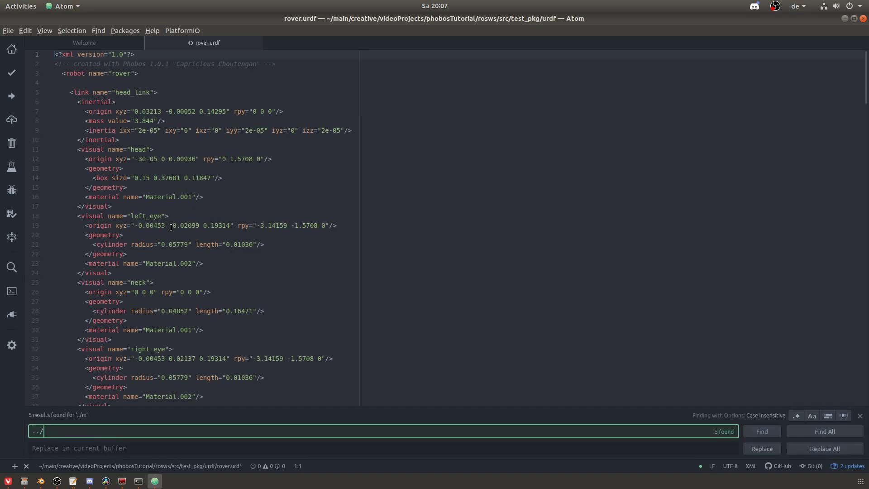
key("BackSpace")
key("BackSpace")
key("BackSpace")
key("BackSpace")
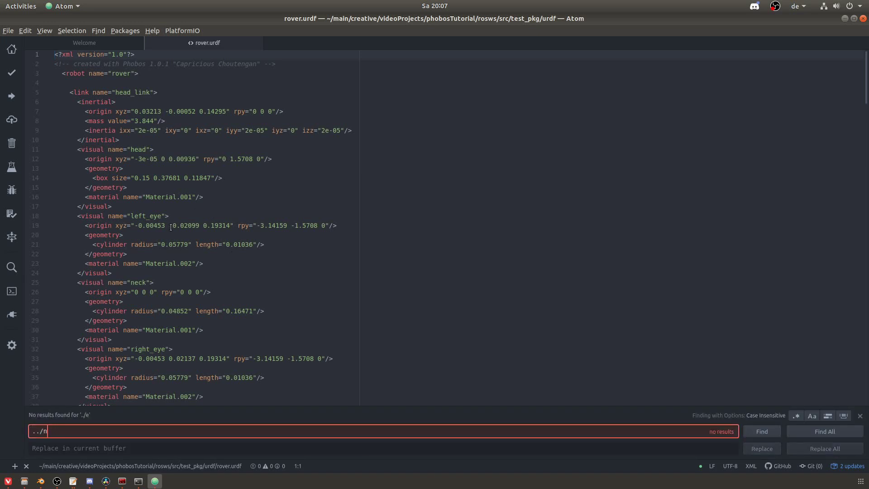
type("mes")
left_click(171, 227)
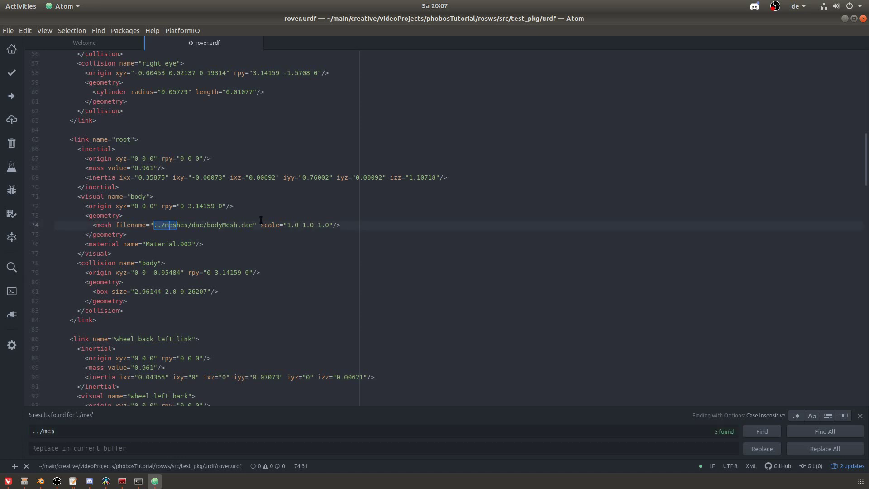
key("Escape")
key("Left")
key("shift+Left")
key("shift+Left")
key("shift+Left")
key("shift+Left")
key("shift+Left")
key("shift+Right")
key("shift+Right")
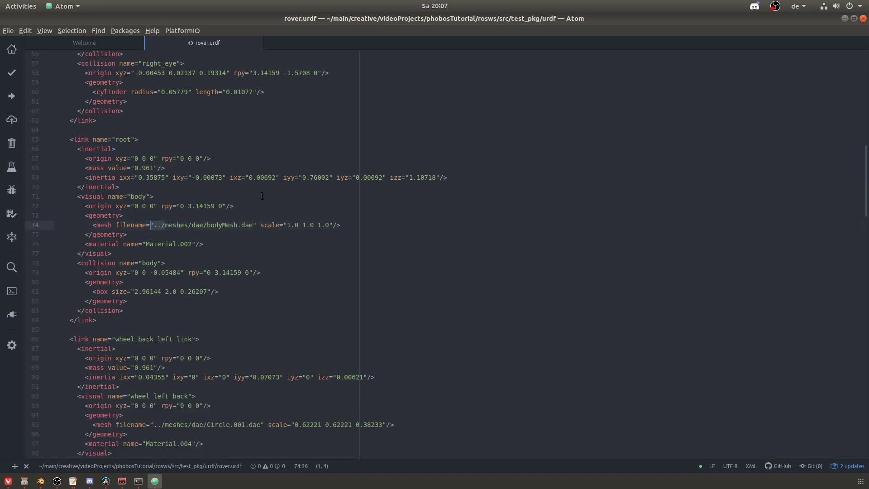
key("ctrl+d")
key("ctrl+d")
key("ctrl+d")
key("ctrl+d")
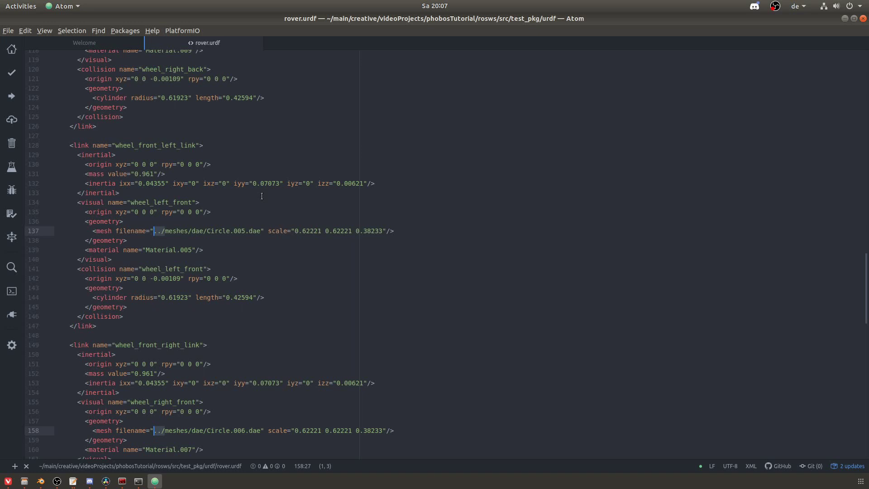
Replace the prefixes with 'package://test_pkg/' and save rover.urdf
type("package:/")
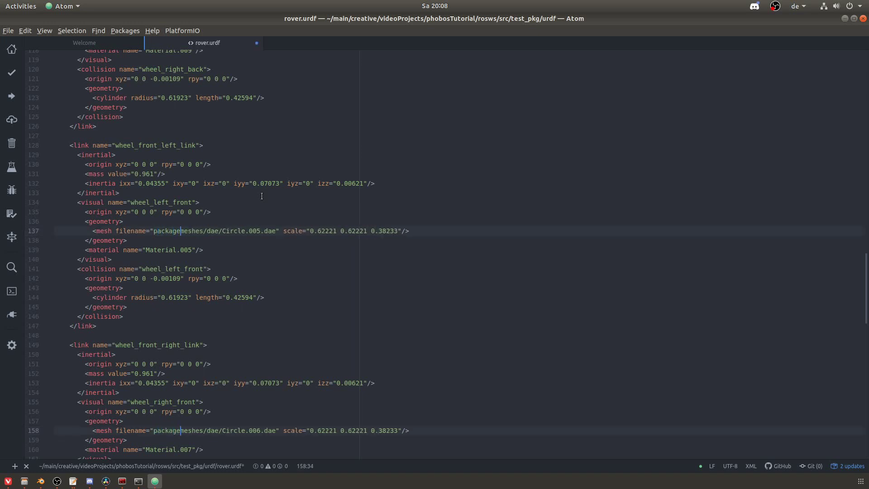
type("/test_pk")
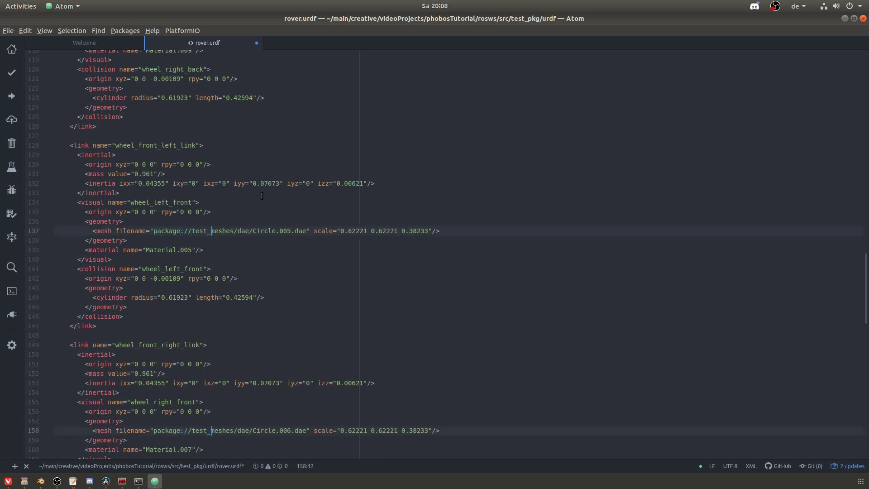
type("g/")
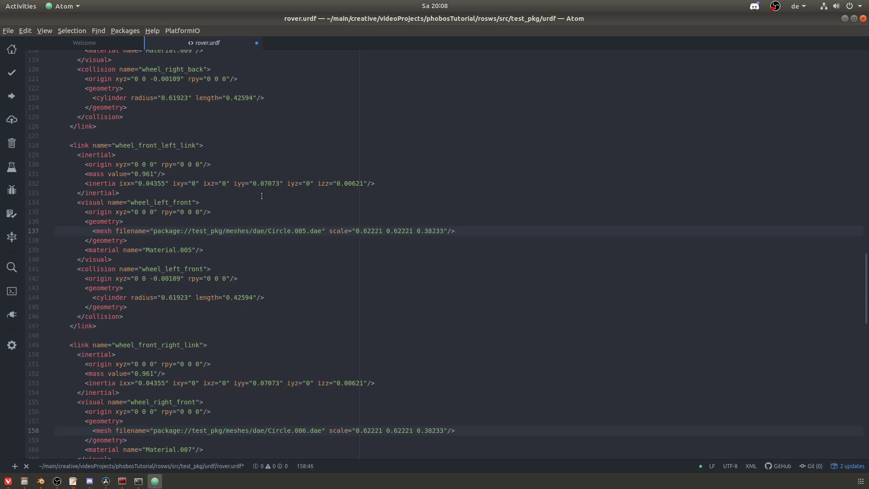
key("ctrl+s")
key("alt+Tab")
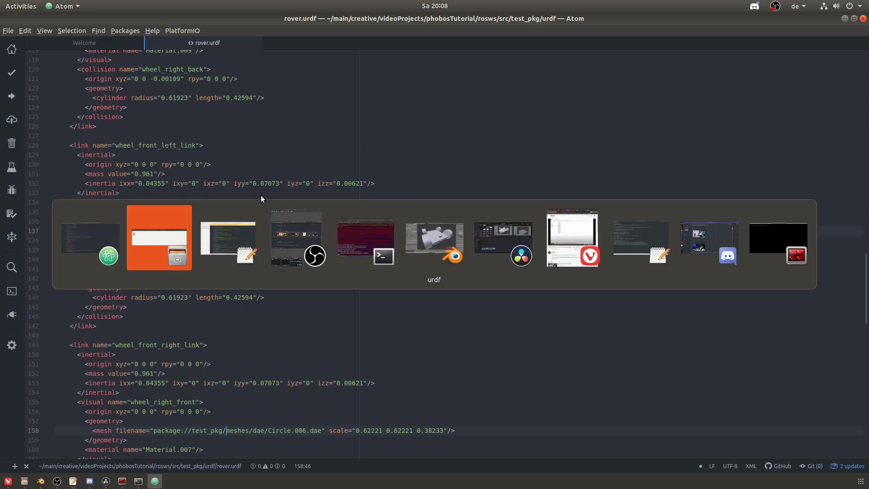
Relaunch inspect_urdf.launch and set RViz's Fixed Frame to root
key("alt+Tab")
key("alt+Tab")
key("Up")
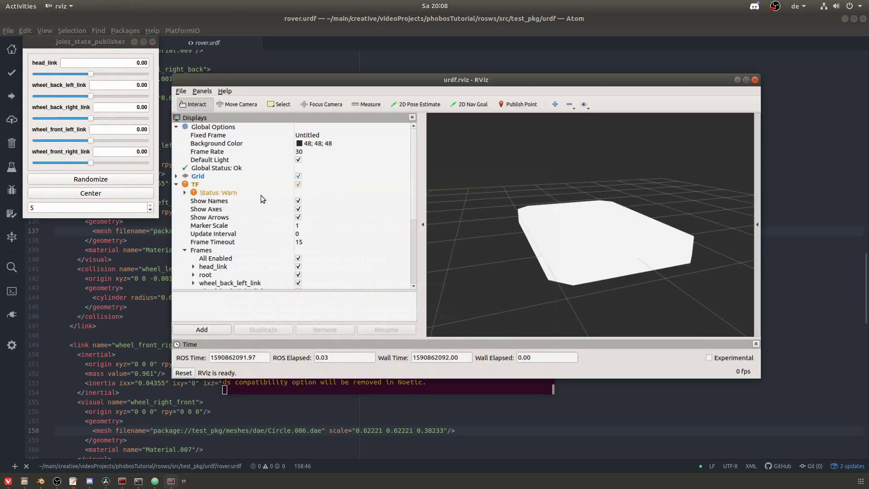
left_click(393, 123)
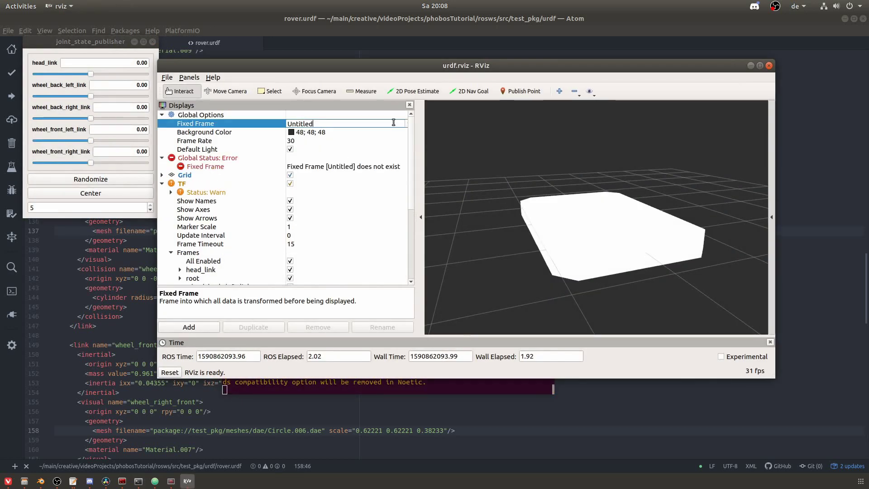
left_click(402, 123)
left_click(380, 131)
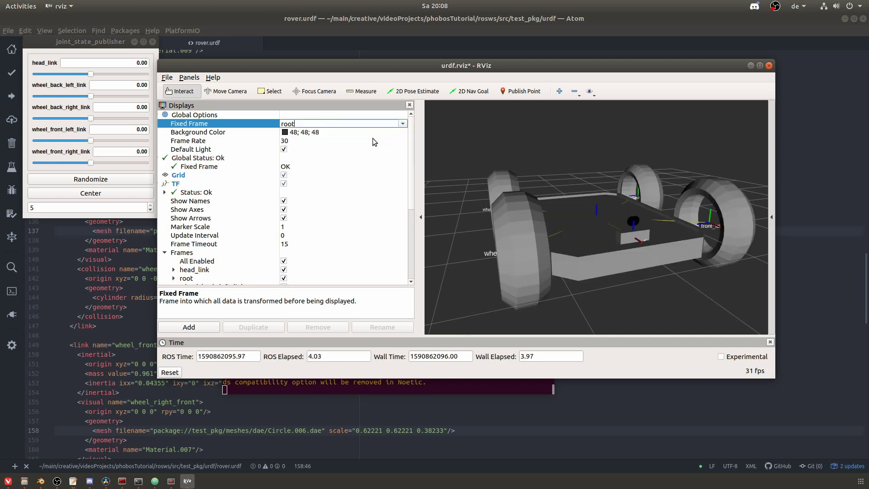
Turn the rover's head and front-left wheel joints with the joint_state_publisher sliders
left_click_drag(585, 217, 604, 221)
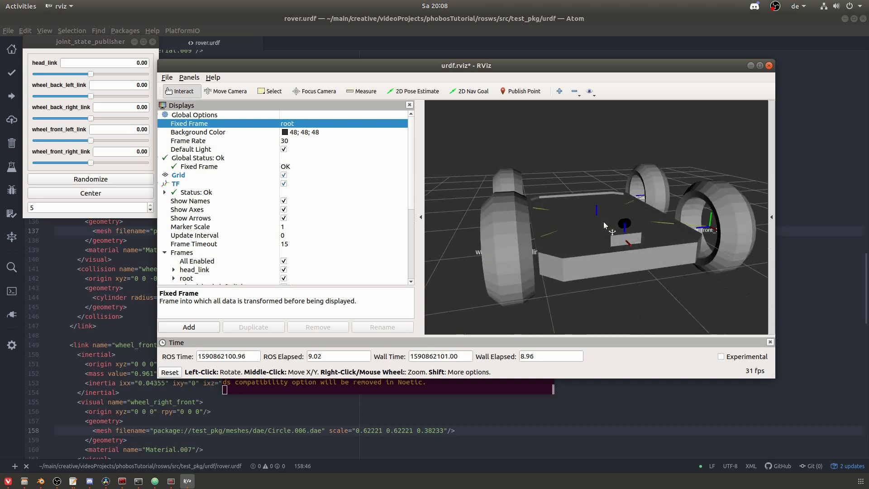
scroll(604, 222, "up", 5)
left_click_drag(90, 74, 53, 76)
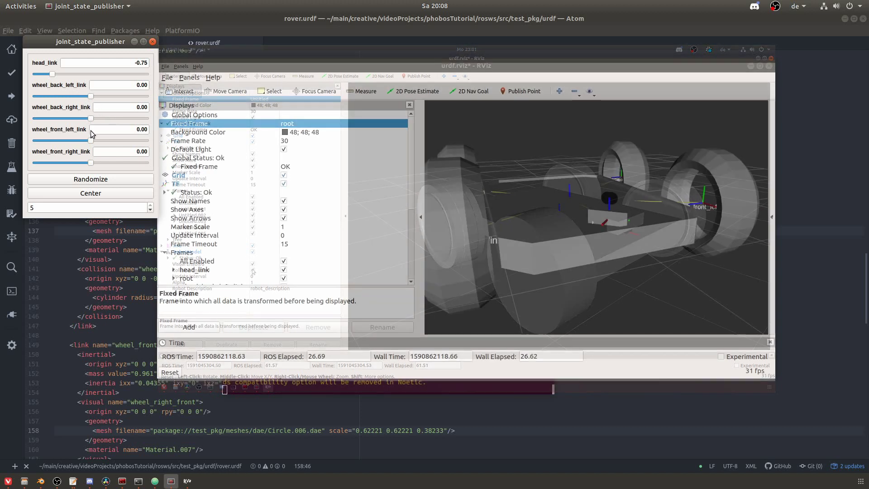
mouse_move(99, 141)
left_mouse_down()
mouse_move(46, 143)
mouse_move(95, 144)
left_mouse_up()
left_click(339, 385)
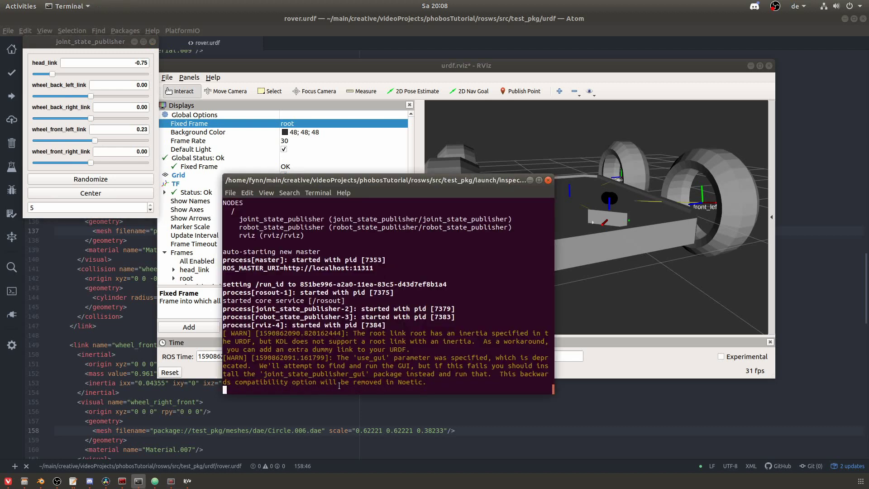
Stop roslaunch, then clear the parent of the head box and both eye rings
key("ctrl+c")
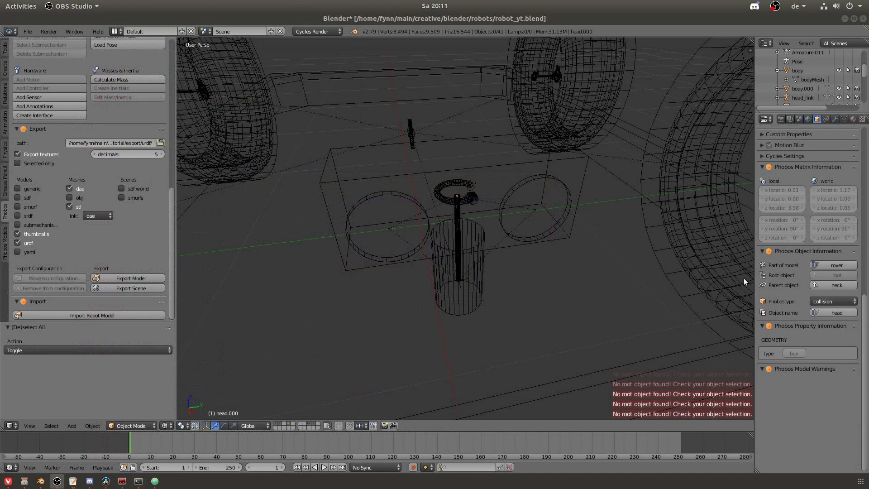
right_click(572, 207)
right_click(578, 175, "shift")
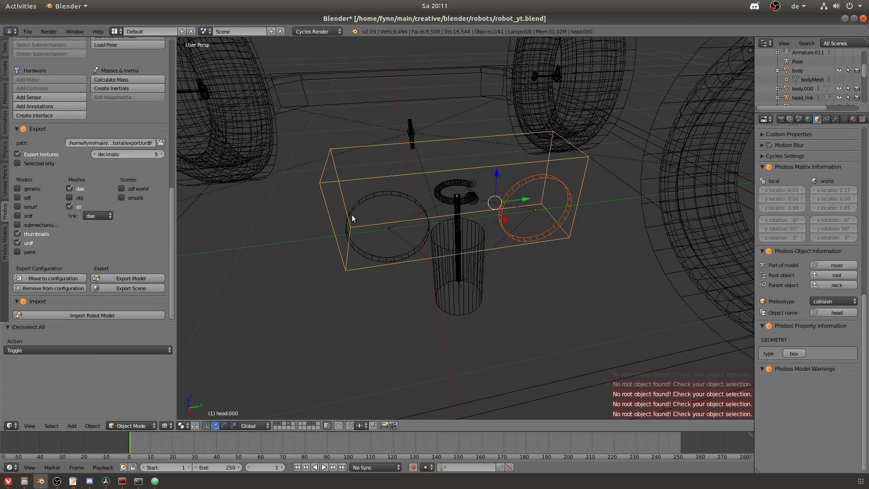
right_click(371, 197, "shift")
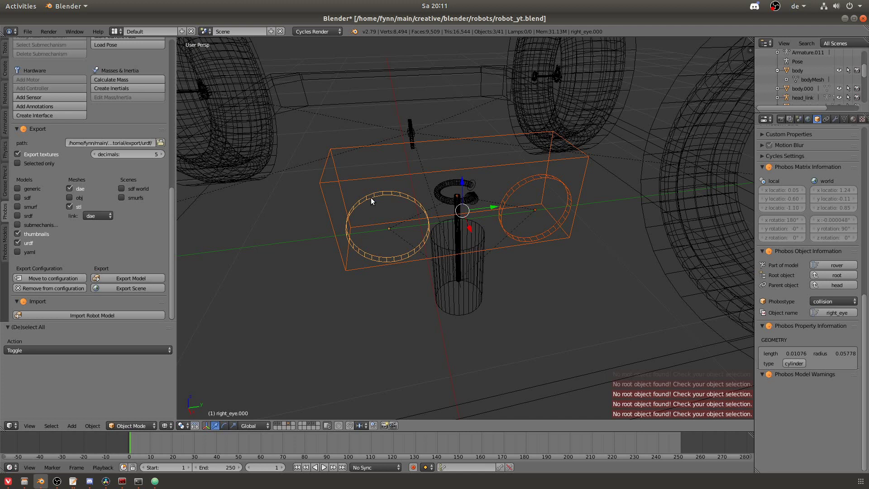
key("alt+p")
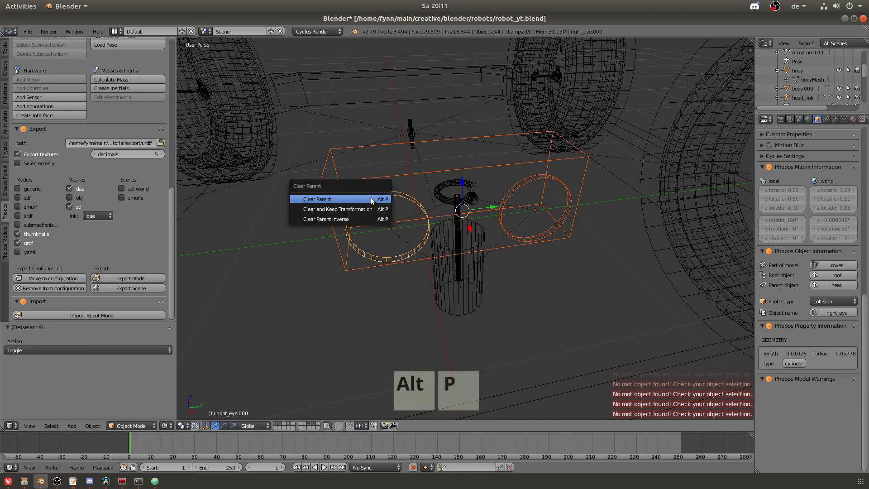
left_click(370, 197)
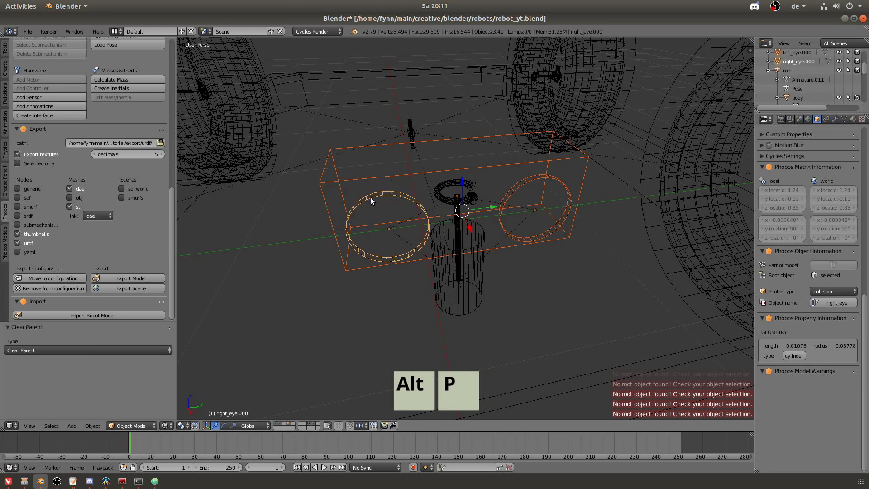
Parent both eye rings and the head box to the head_link bone
key("a")
right_click(400, 202)
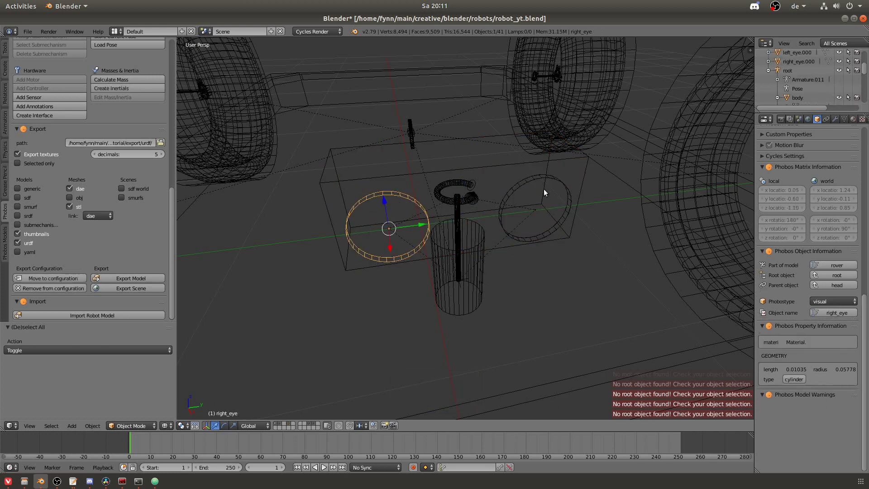
right_click(544, 188, "shift")
right_click(493, 164, "shift")
right_click(451, 199, "shift")
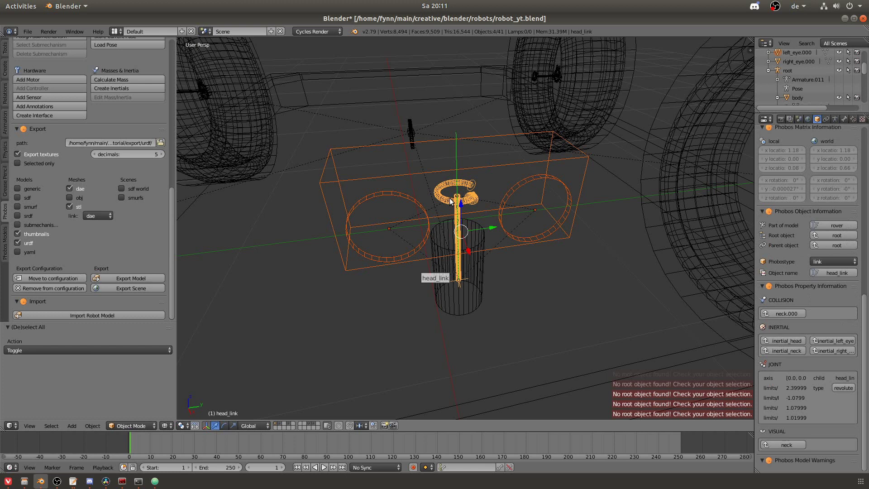
key("ctrl+p")
left_click(449, 197)
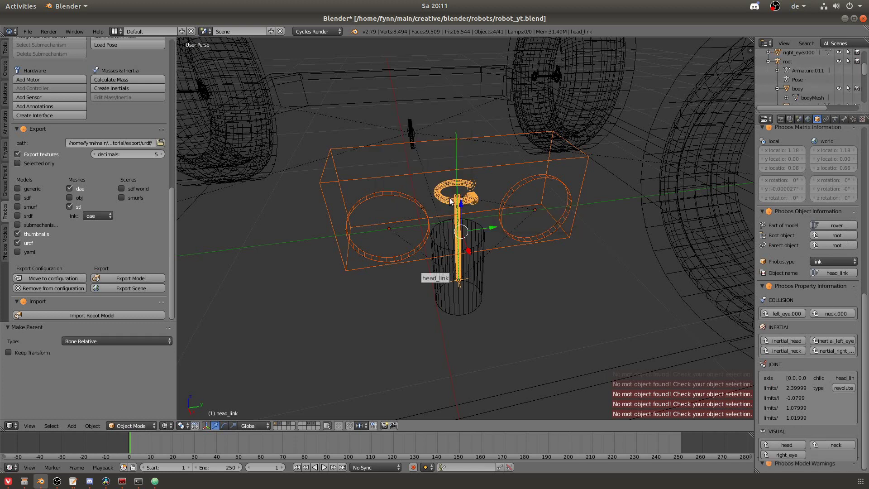
Save the blend file and export the rover model with thumbnails turned off
key("a")
scroll(507, 242, "down", 8)
key("ctrl+s")
left_click(507, 243)
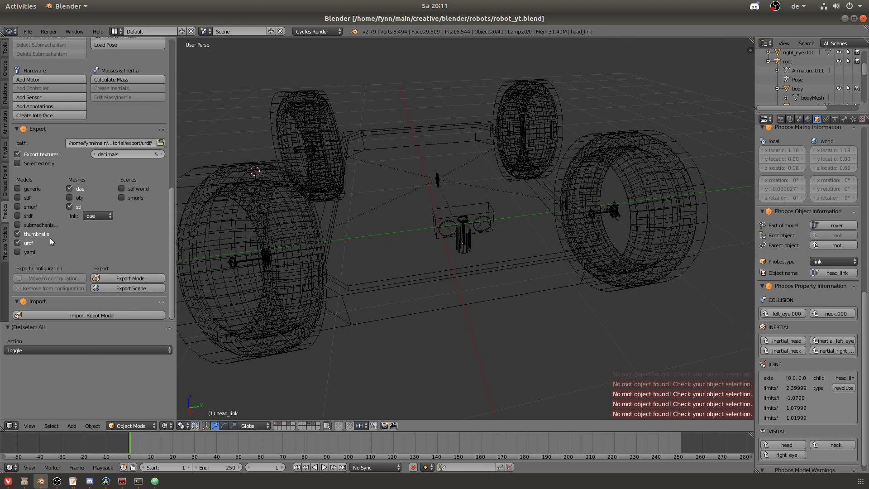
left_click(50, 236)
left_click(138, 278)
mouse_move(375, 281)
middle_mouse_down()
mouse_move(392, 287)
mouse_move(362, 272)
middle_mouse_up()
Overwrite test_pkg/urdf/rover.urdf with the newly exported export/urdf/rover.urdf
key("alt+Tab")
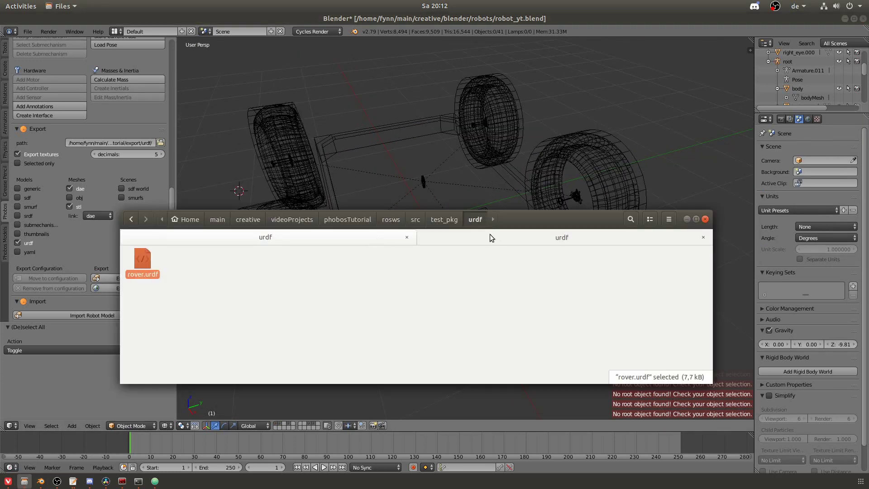
key("ctrl+t")
left_click(292, 219)
left_click(348, 219)
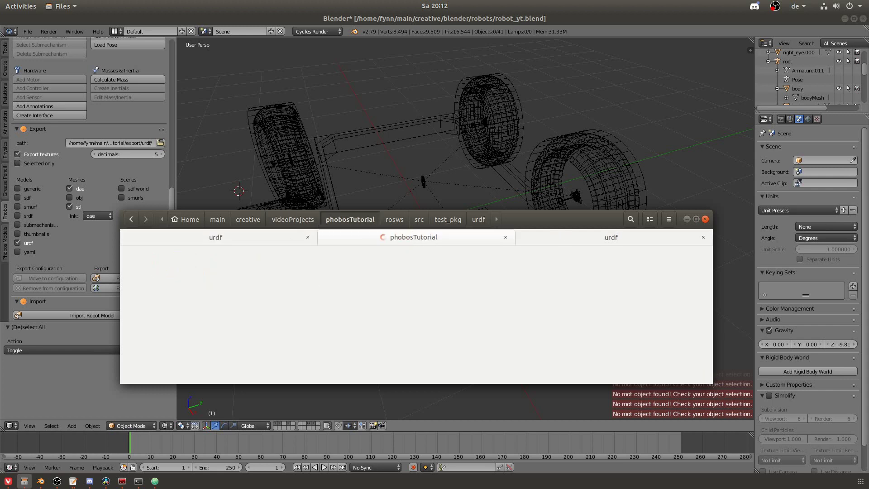
double_click(227, 260)
double_click(142, 261)
left_click(145, 264)
key("ctrl+c")
key("ctrl+Page_Up")
key("ctrl+v")
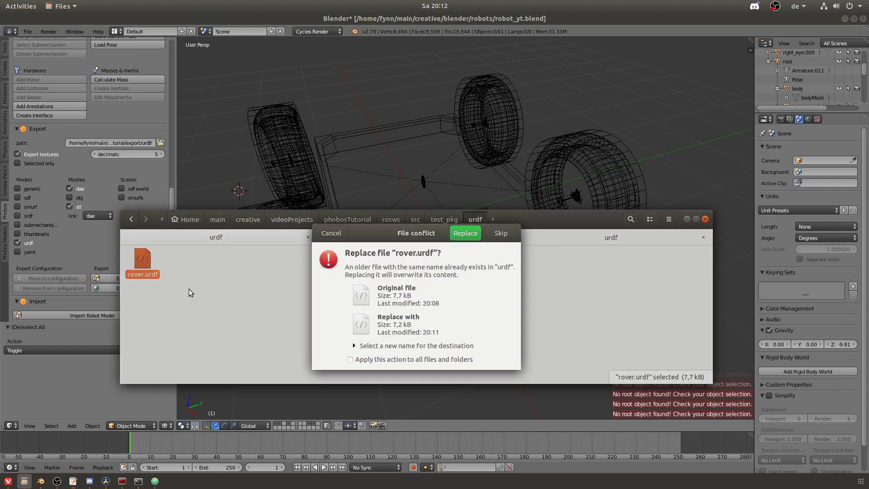
key("Return")
In Atom, replace every '../' mesh path prefix with 'package://test_pkk' and save rover.urdf
left_click(155, 481)
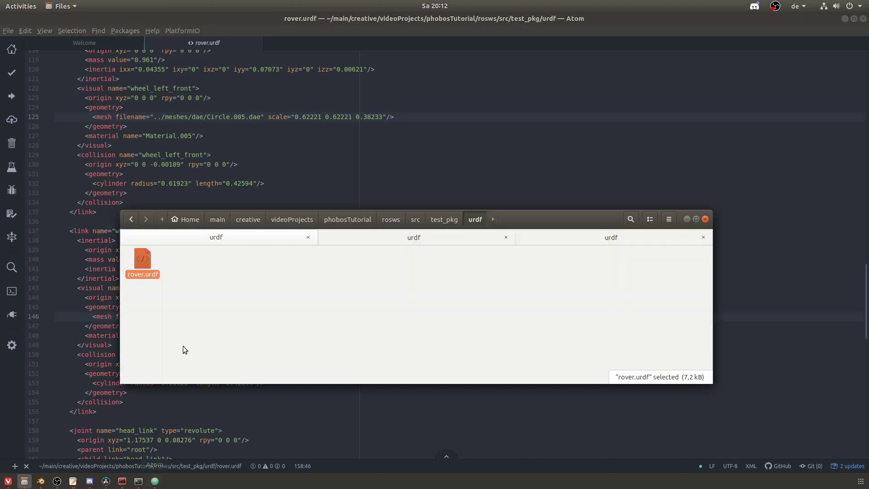
key("ctrl+f")
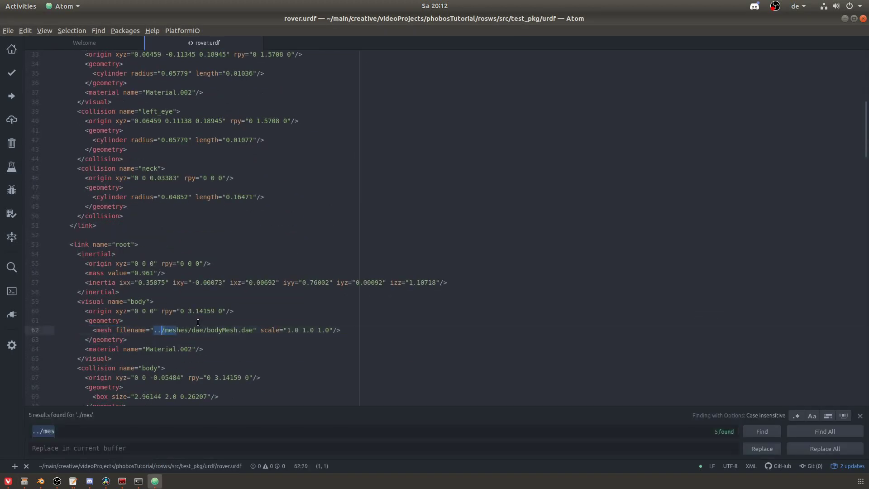
key("alt+Return")
key("Left")
key("Delete")
key("Delete")
type("package://test_pkk")
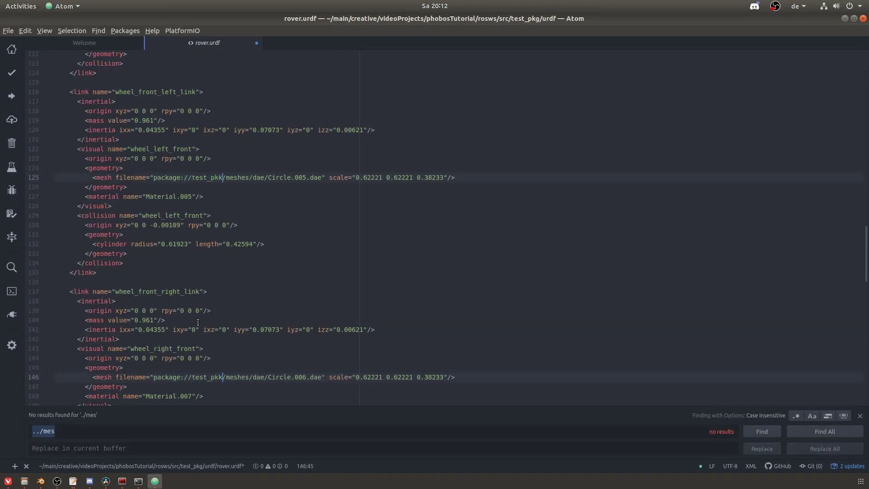
key("Escape")
key("ctrl+s")
Rerun the previous roslaunch URDF inspection and bring up the fixed-frame list
key("alt+Tab")
key("Up")
key("Return")
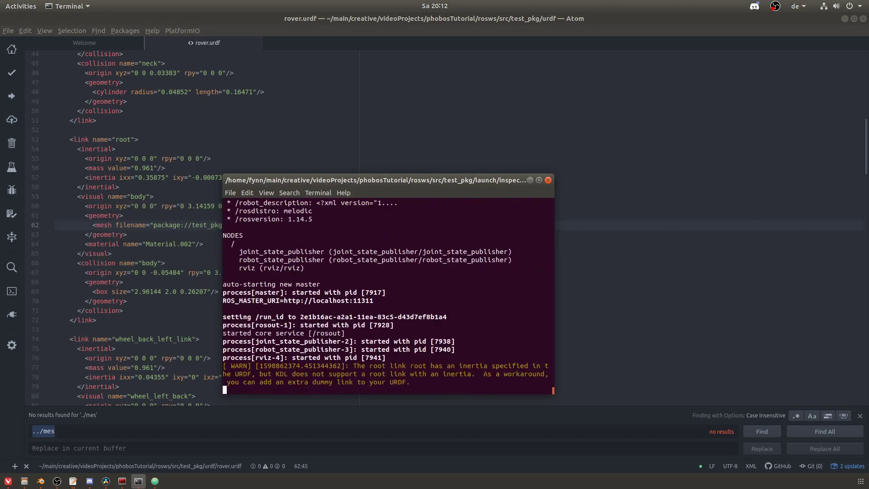
left_click(344, 123)
Set root as the fixed frame and turn the head_link joint to -0.54
left_click(370, 143)
left_click_drag(638, 248, 561, 240)
scroll(675, 248, "up", 5)
left_click_drag(90, 162, 78, 163)
left_click_drag(90, 74, 63, 74)
left_click_drag(607, 235, 507, 226)
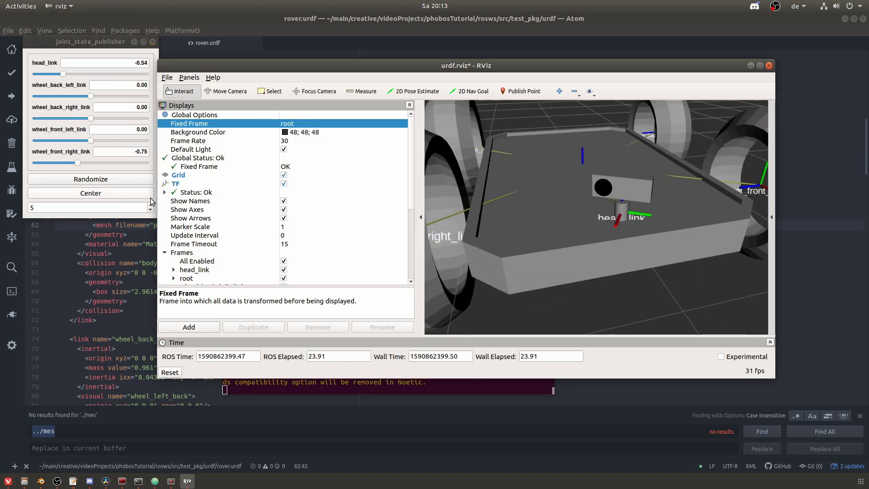
Toggle RobotModel's collision geometry and visual meshes to compare them, leaving visuals hidden
scroll(299, 231, "down", 5)
left_click(284, 235)
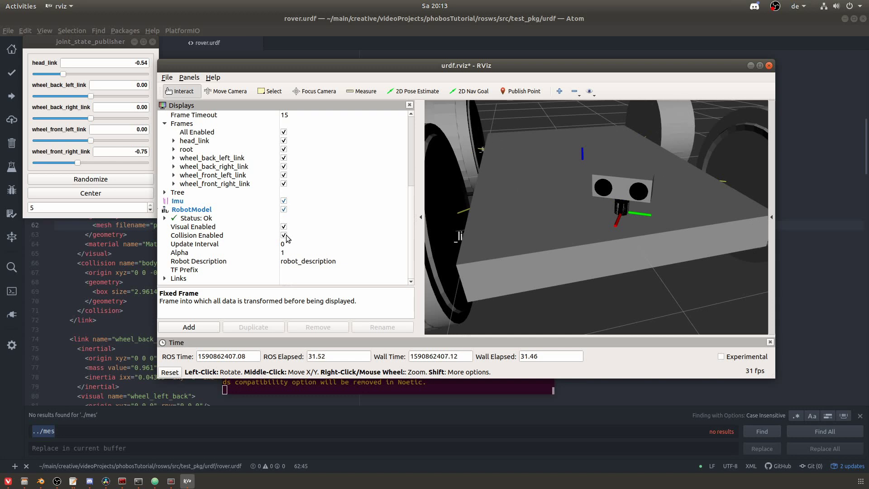
left_click(284, 236)
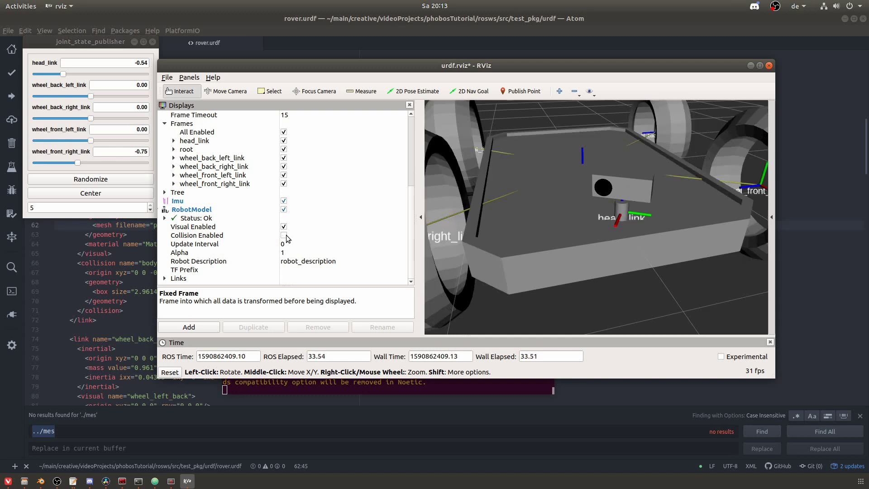
left_click(284, 227)
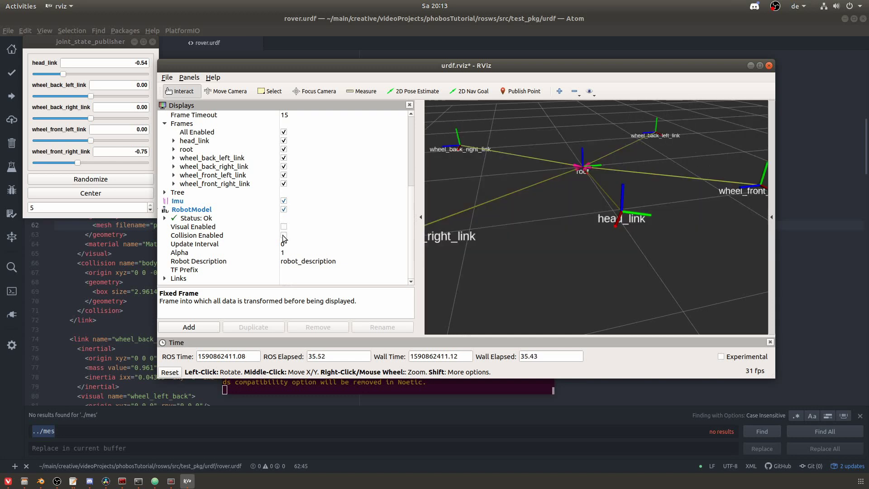
left_click(284, 236)
left_click(283, 235)
left_click(284, 236)
left_click(284, 235)
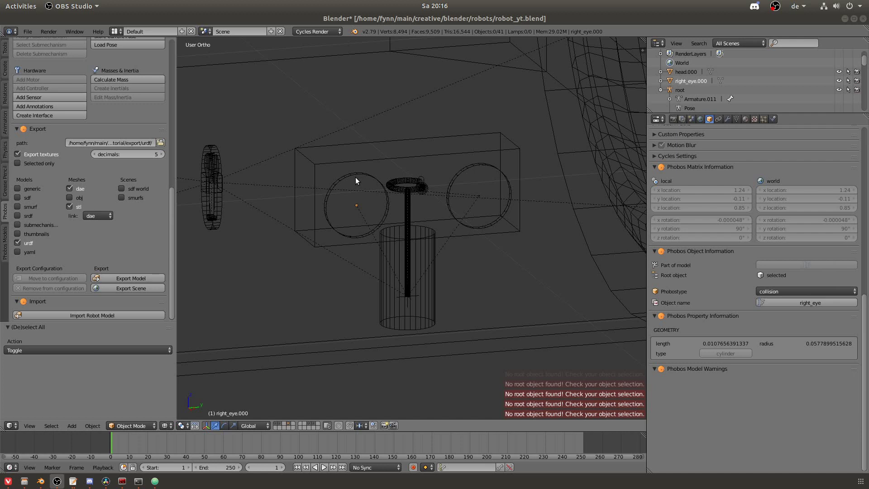
Parent the head collision object to the head_link bone, bone relative
right_click(357, 176)
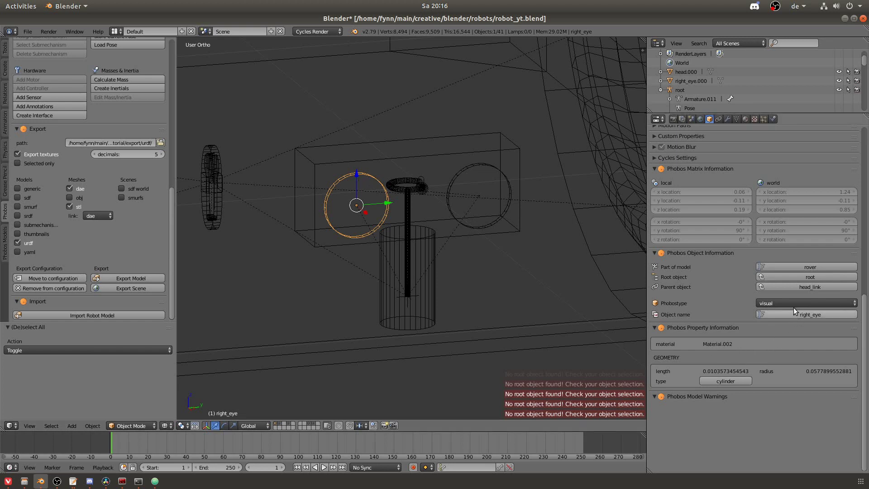
right_click(383, 176)
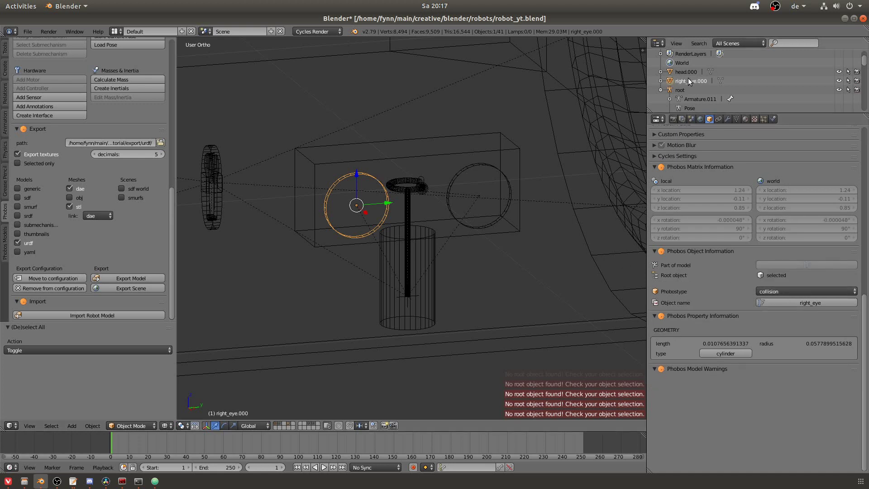
right_click(425, 161)
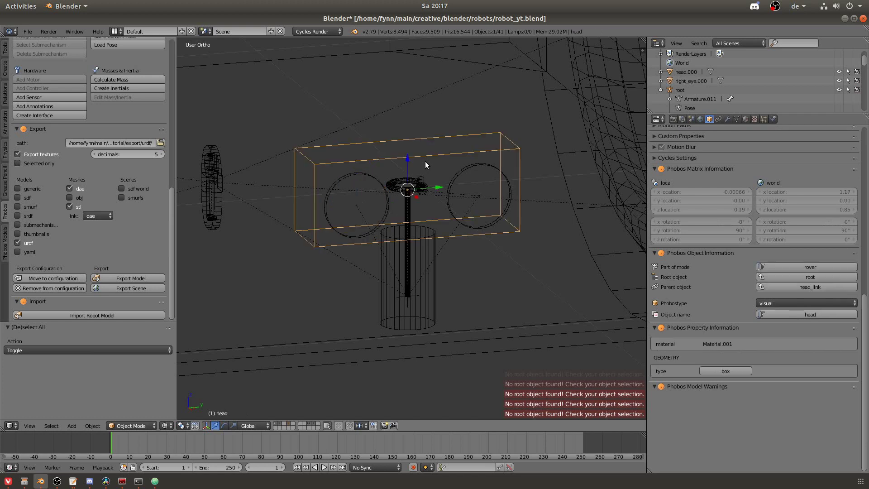
right_click(450, 157)
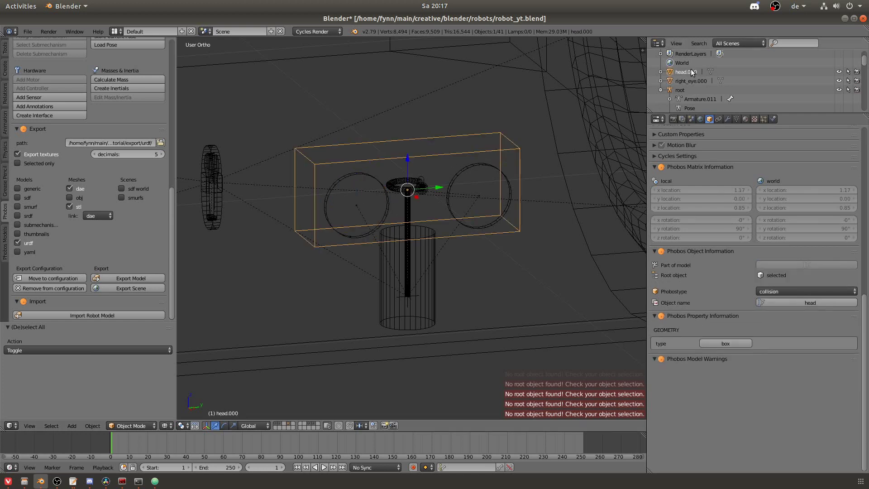
right_click(410, 216, "shift")
key("ctrl+p")
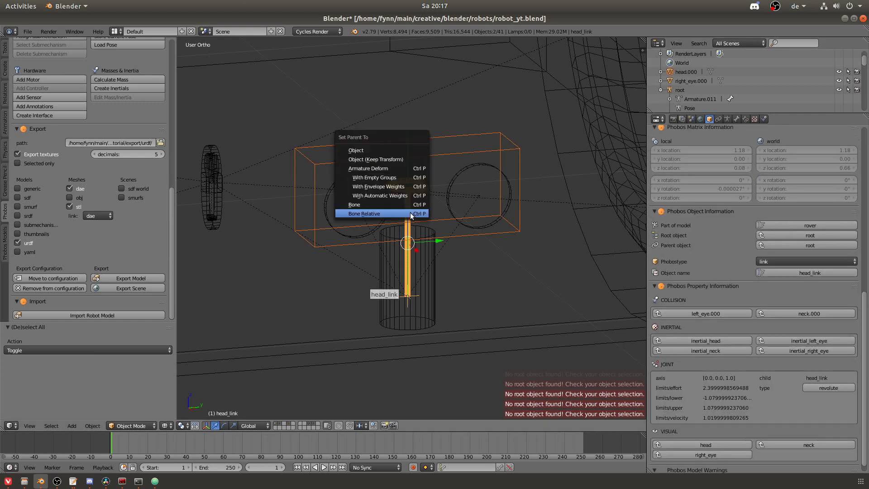
left_click(410, 214)
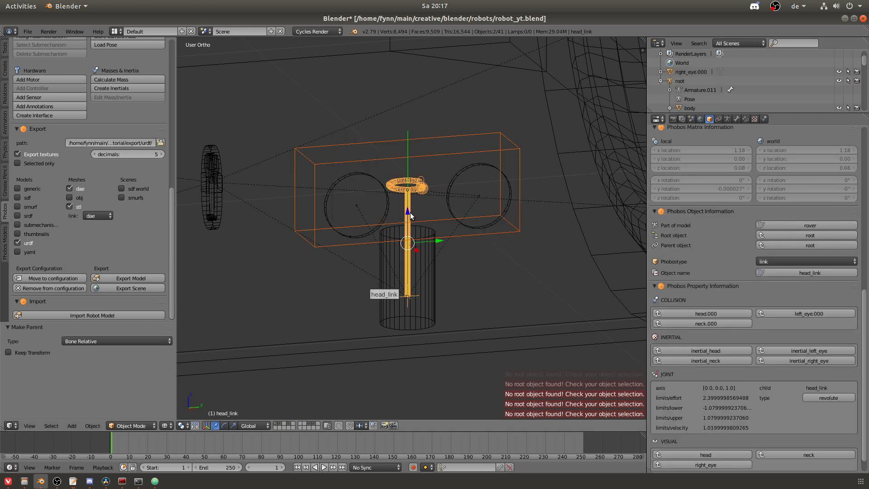
Parent the right-eye collision object to head_link, bone relative
right_click(375, 181)
right_click(376, 181)
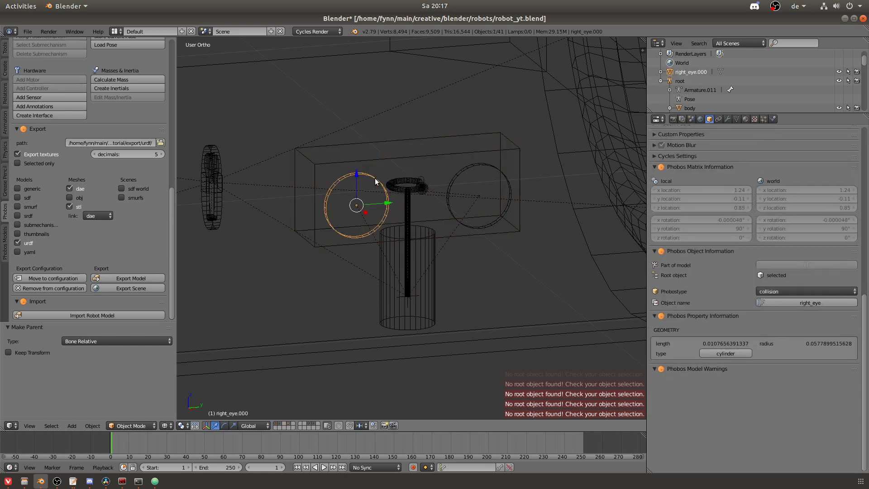
right_click(410, 213, "shift")
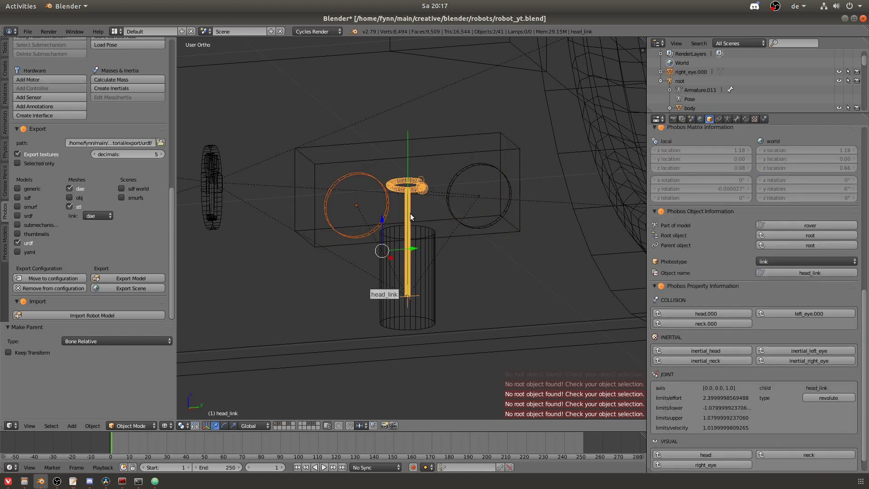
key("ctrl+p")
left_click(410, 213)
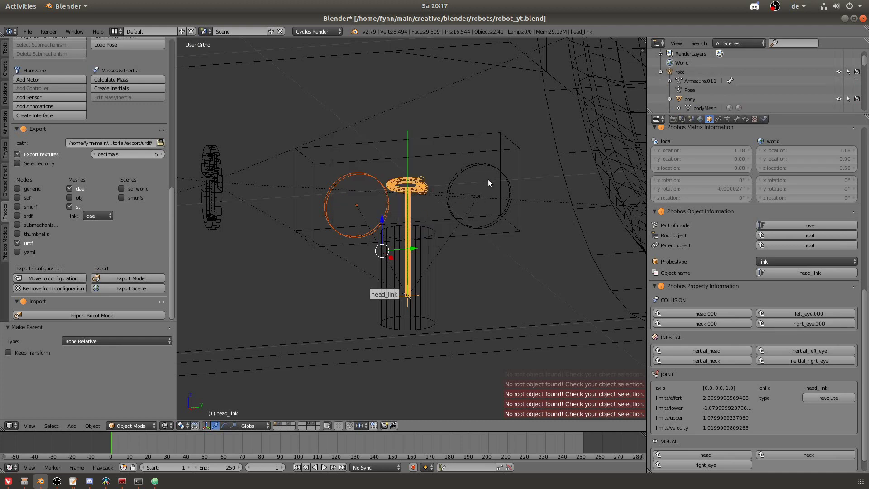
Clear the left eye's existing parent and re-parent it to the head_link bone
right_click(470, 172)
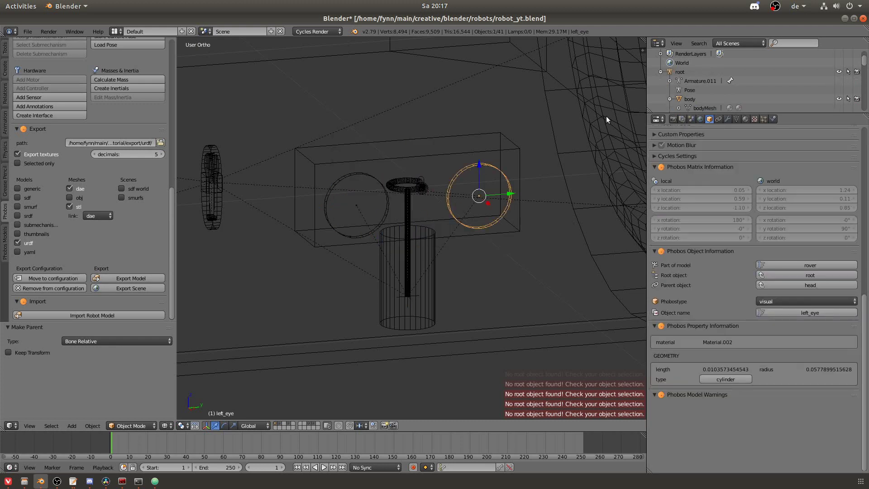
scroll(694, 91, "down", 5)
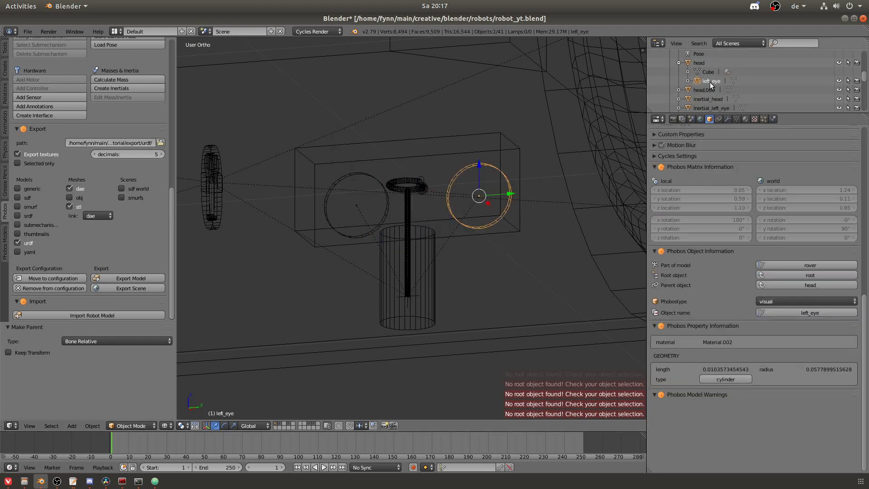
scroll(710, 83, "up", 2)
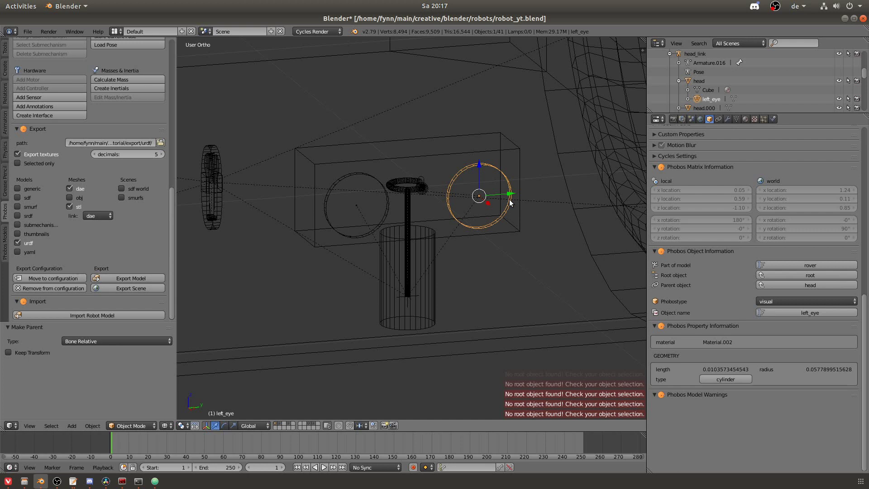
key("alt+p")
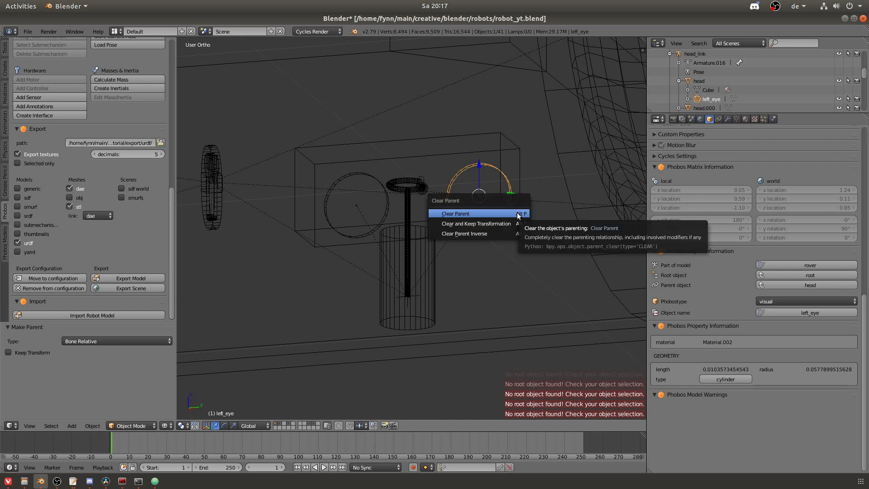
left_click(516, 213)
scroll(716, 81, "up", 5)
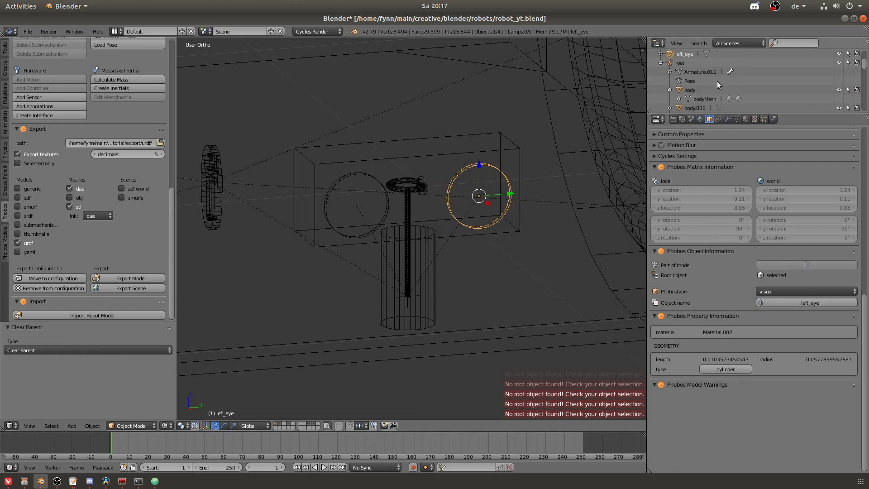
right_click(420, 218, "shift")
key("ctrl+p")
left_click(427, 215)
key("a")
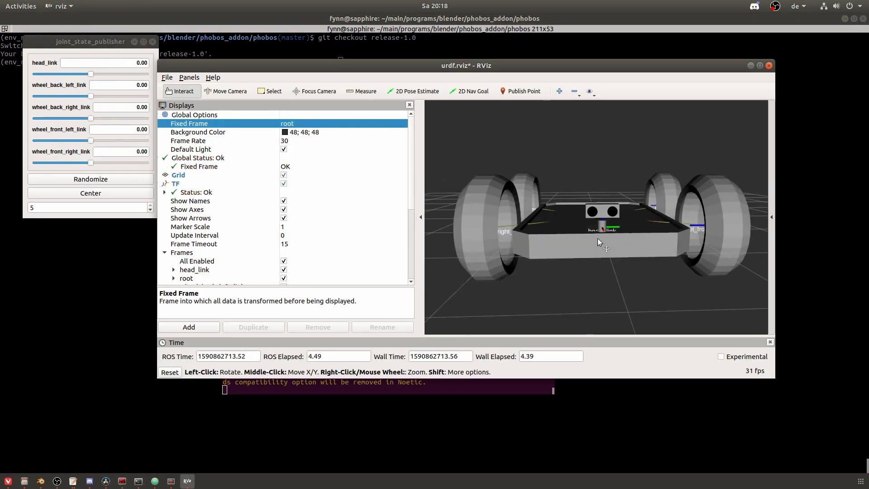
Swing the head_link joint slider to -0.22
scroll(597, 238, "up", 5)
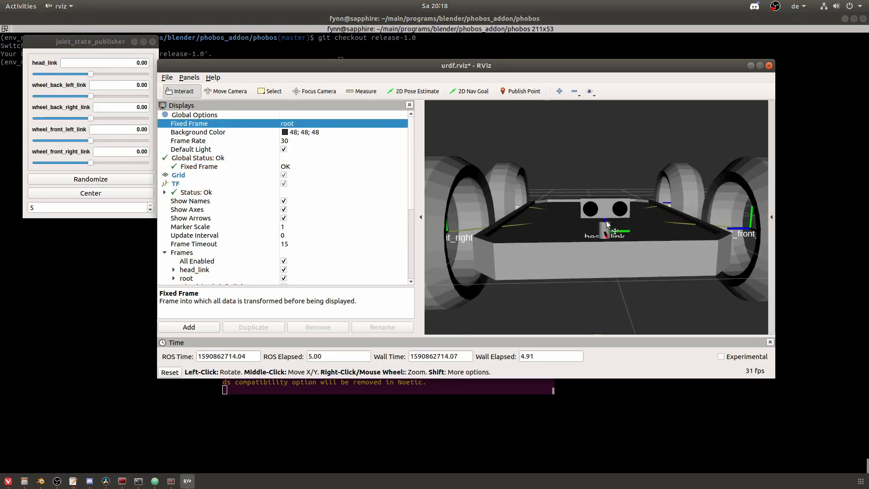
scroll(631, 235, "down", 5)
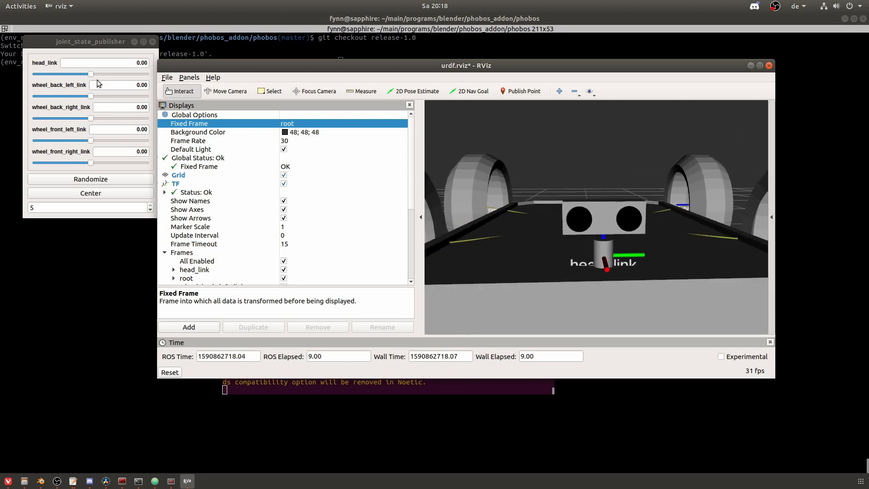
mouse_move(92, 75)
left_mouse_down()
mouse_move(130, 75)
mouse_move(50, 75)
mouse_move(91, 77)
mouse_move(68, 77)
mouse_move(81, 81)
left_mouse_up()
Show only the RobotModel's collision geometry with visuals hidden, then orbit toward the head
scroll(324, 234, "down", 5)
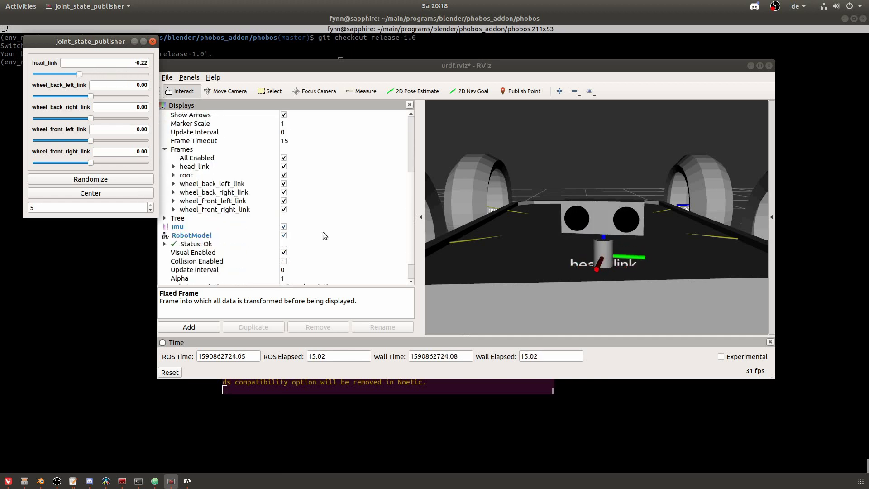
left_click(284, 235)
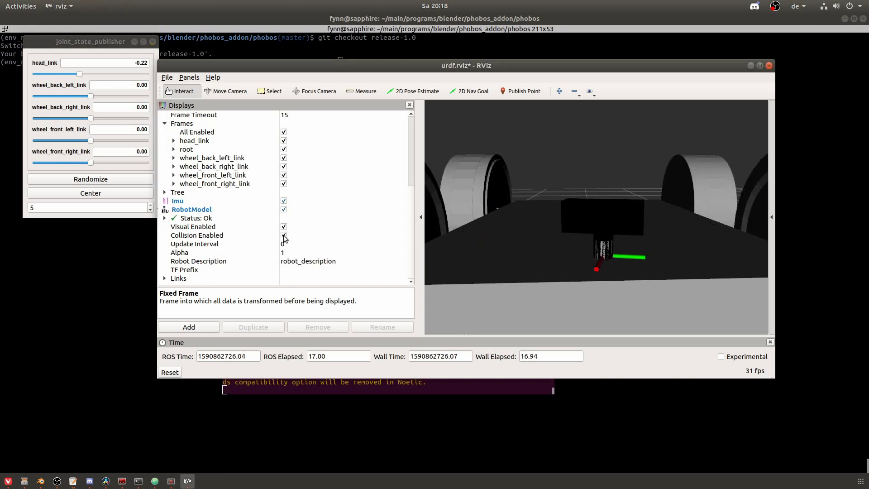
left_click(284, 235)
left_click(283, 236)
left_click(283, 226)
left_click(283, 226)
left_click(283, 227)
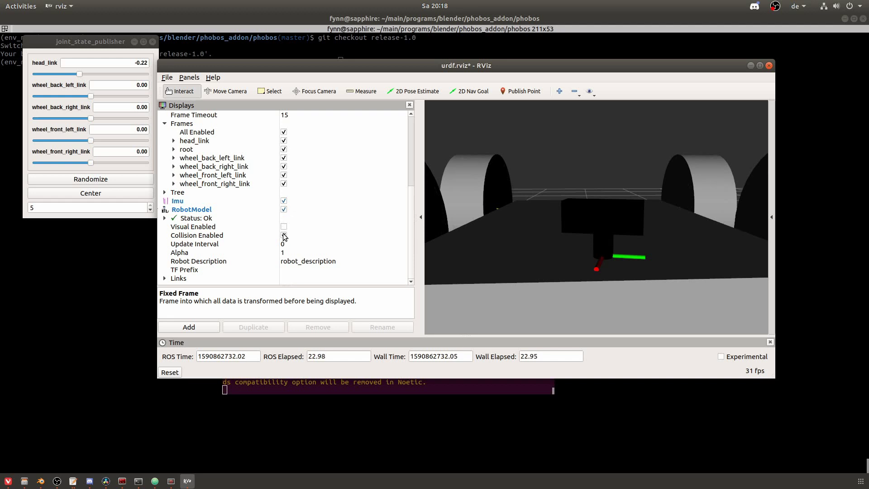
left_click(284, 226)
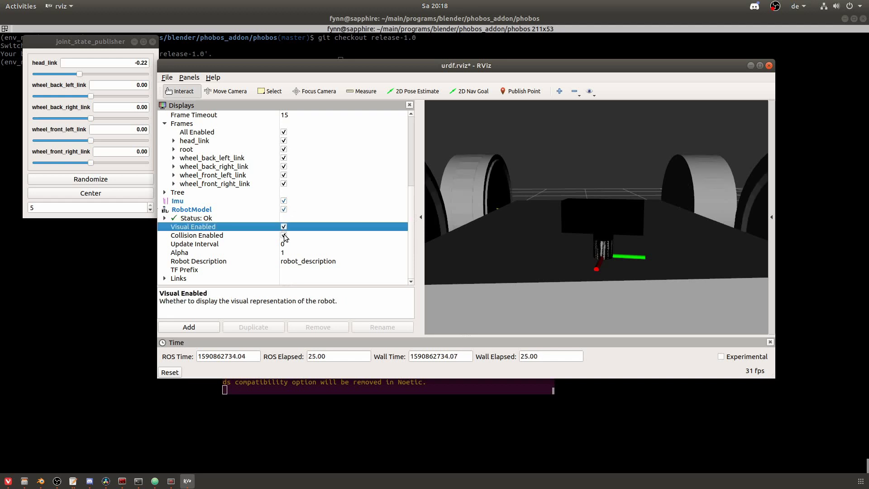
left_click(285, 235)
left_click(284, 235)
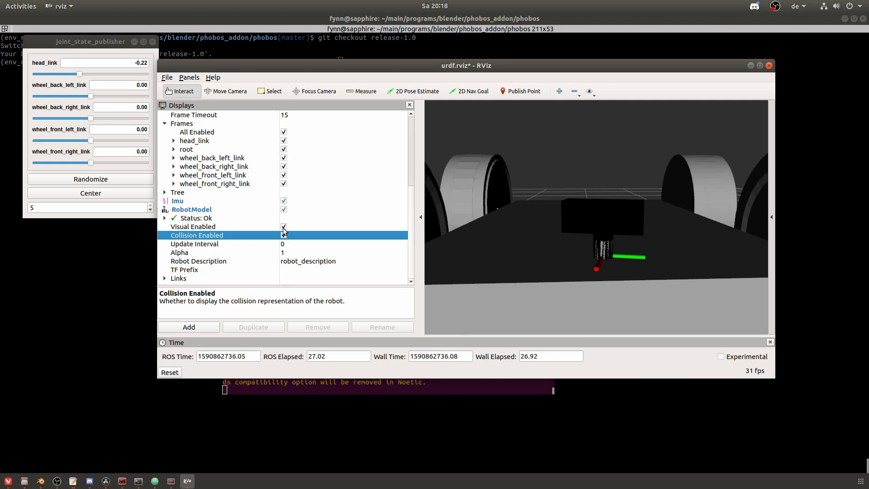
left_click(284, 226)
mouse_move(566, 217)
left_mouse_down()
mouse_move(623, 249)
mouse_move(598, 221)
mouse_move(631, 237)
left_mouse_up()
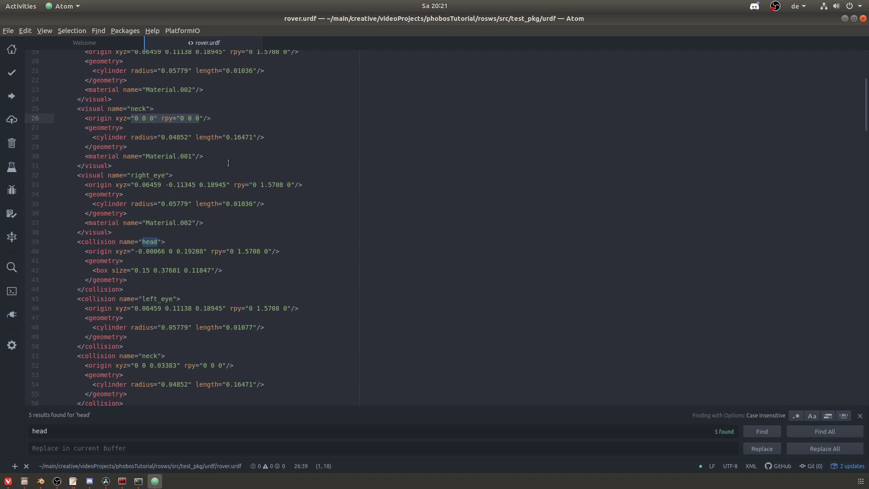
Paste 0.03383 from the neck collision origin into the z of line 26's neck visual xyz
left_click(152, 119)
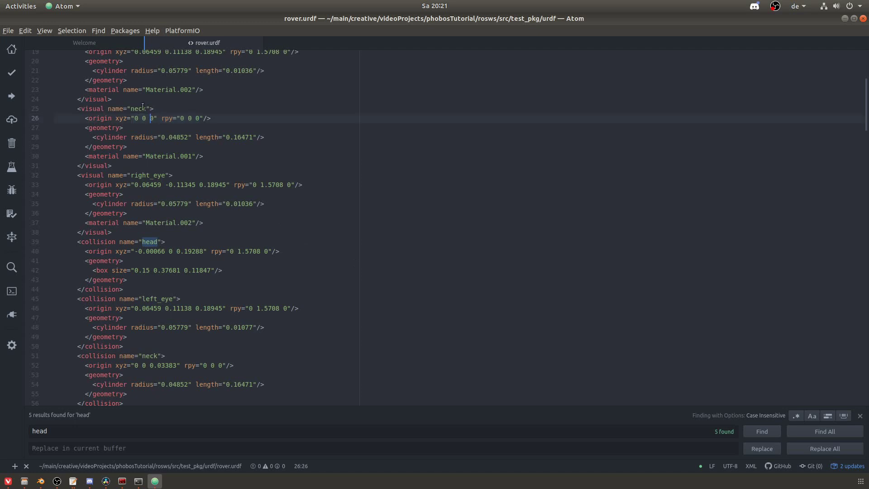
left_click_drag(158, 119, 90, 119)
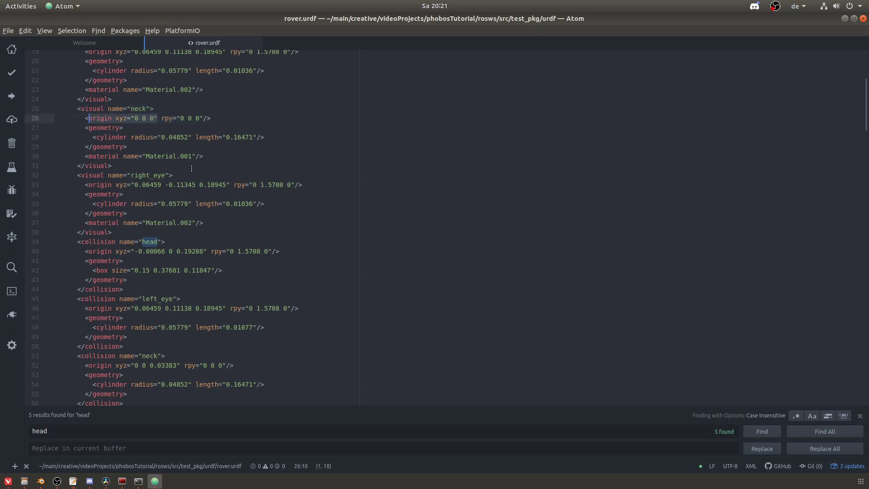
left_click_drag(84, 356, 150, 364)
key("ctrl+c")
left_click(166, 365)
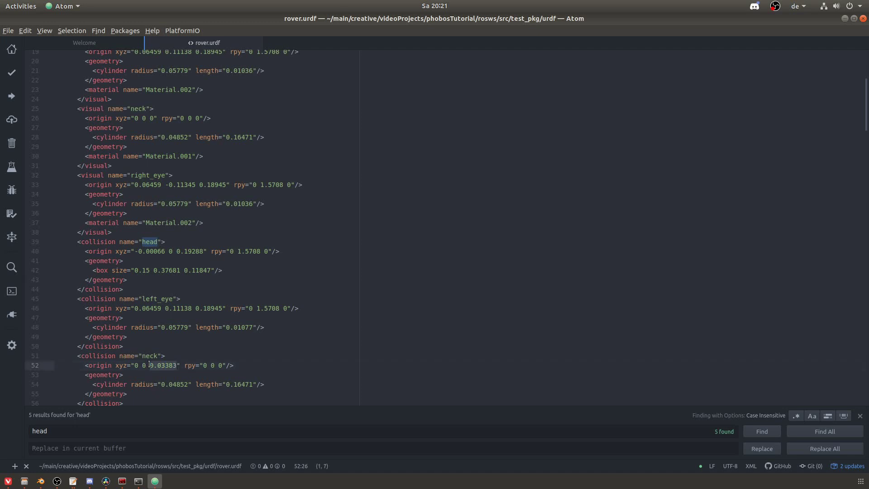
double_click(153, 118)
key("ctrl+v")
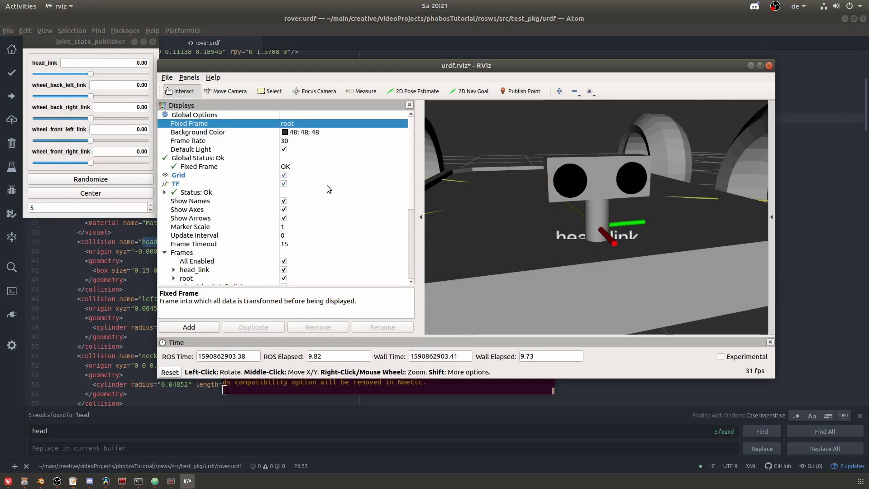
scroll(322, 196, "down", 5)
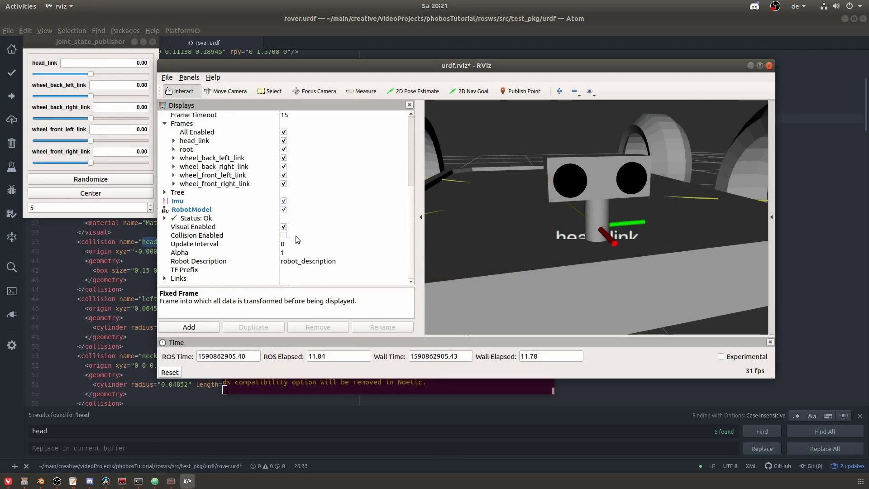
left_click(284, 235)
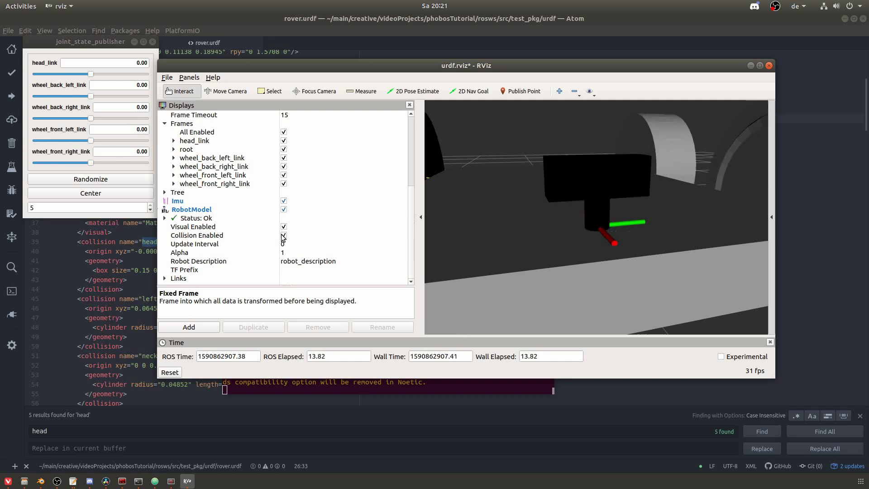
left_click(283, 236)
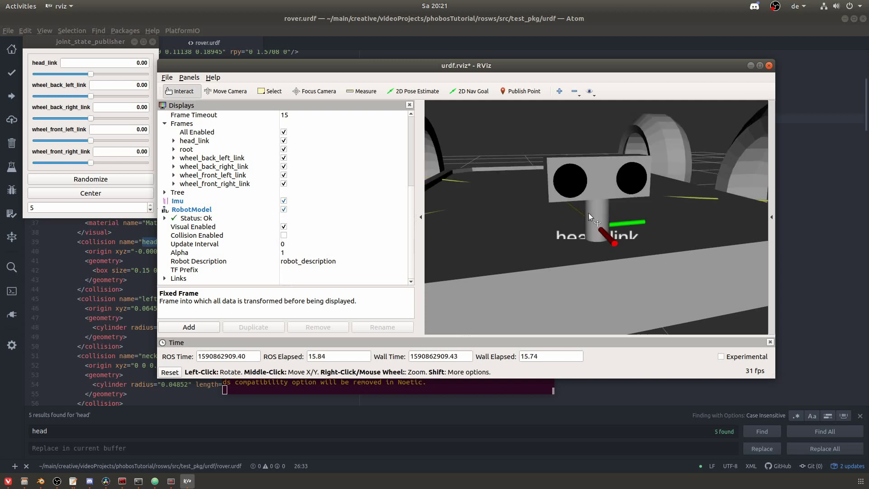
left_click_drag(588, 212, 602, 226)
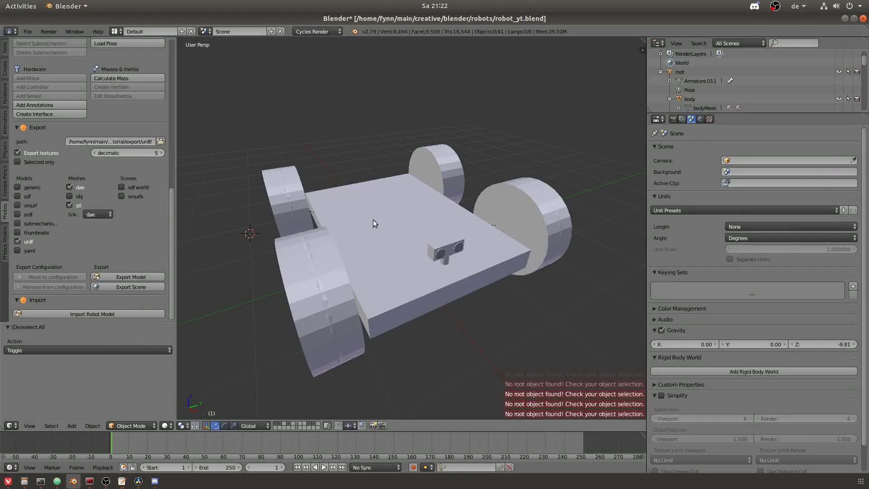
Tick sdf under Models in the Phobos Export panel, with SDF mesh type dae
left_click(35, 195)
scroll(131, 236, "down", 2)
scroll(130, 229, "down", 1)
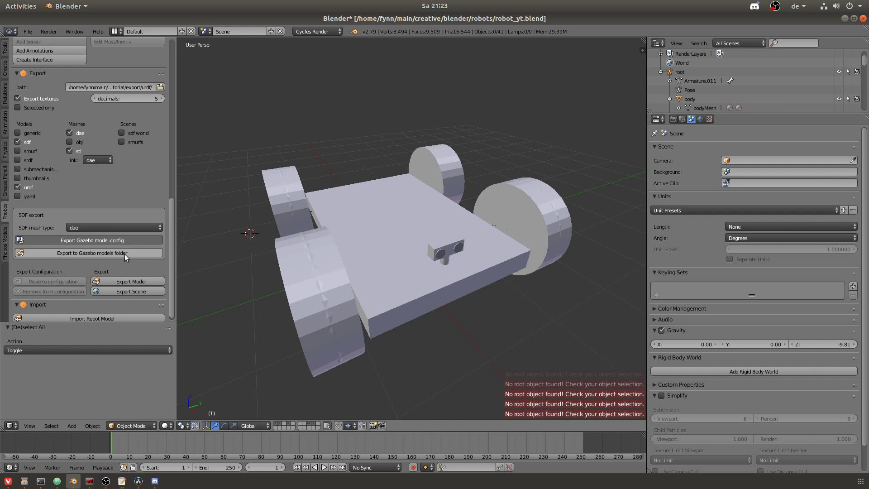
scroll(55, 252, "down", 1)
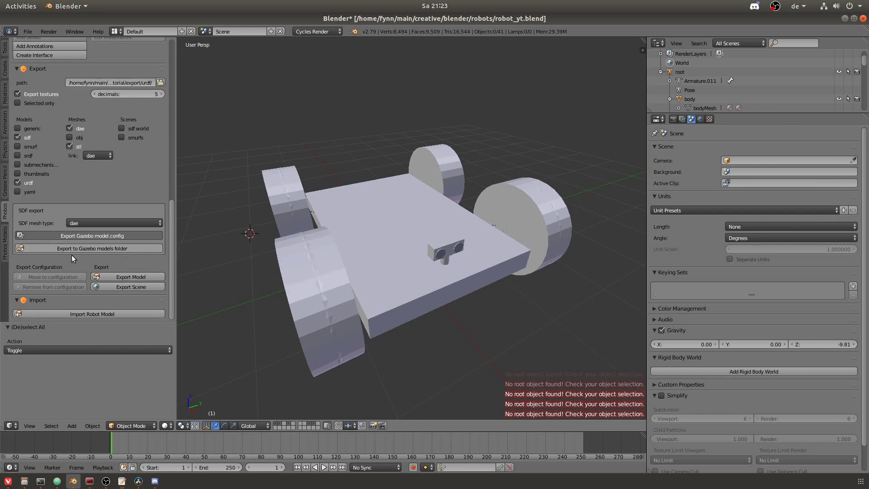
Look up the Phobos add-on in User Preferences, then bring up the export folder in Files
left_click(27, 32)
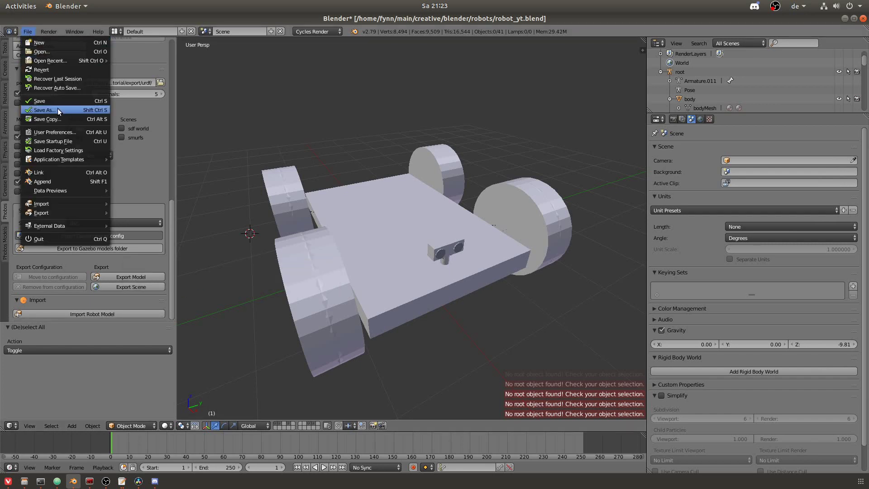
left_click(60, 130)
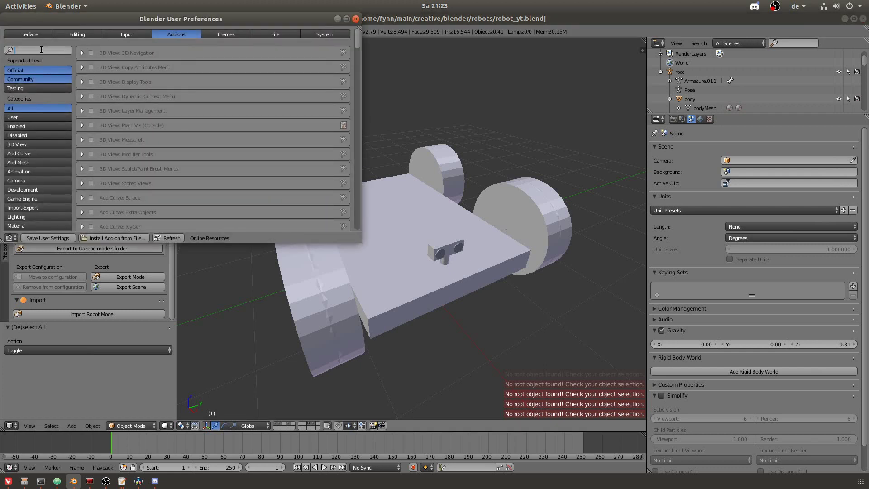
type("phobo")
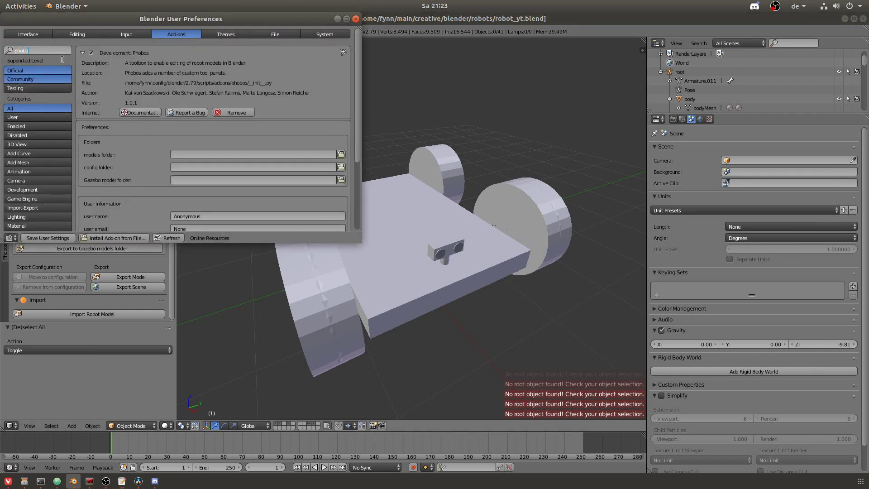
key("Return")
left_click(354, 19)
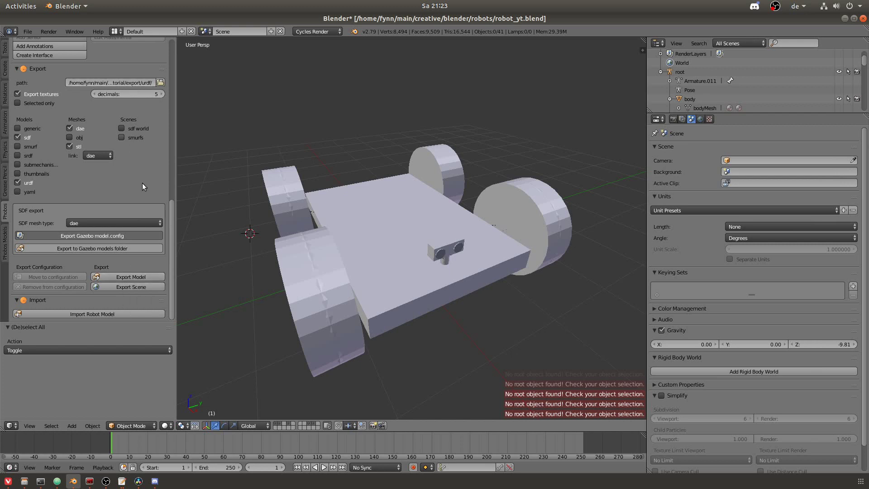
left_click(132, 275)
key("alt+Tab")
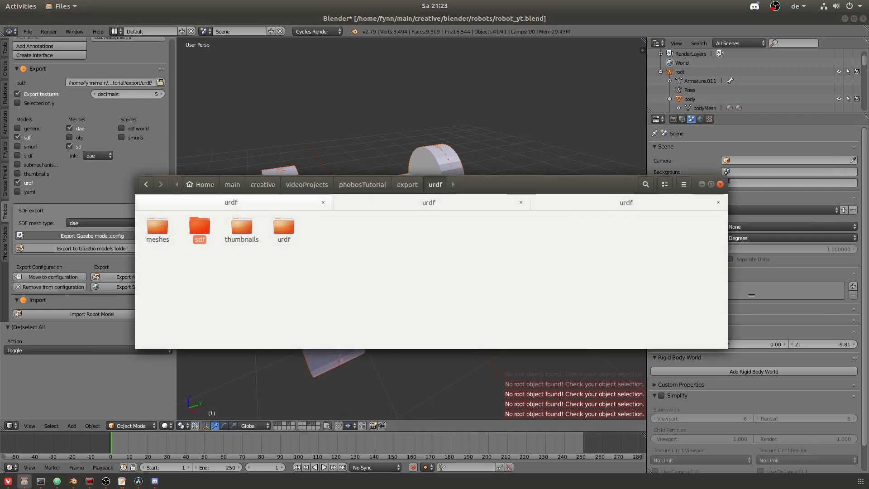
Select model.config and rover.sdf in the sdf export folder and copy them
double_click(196, 228)
left_click_drag(172, 270, 269, 230)
key("alt+Tab")
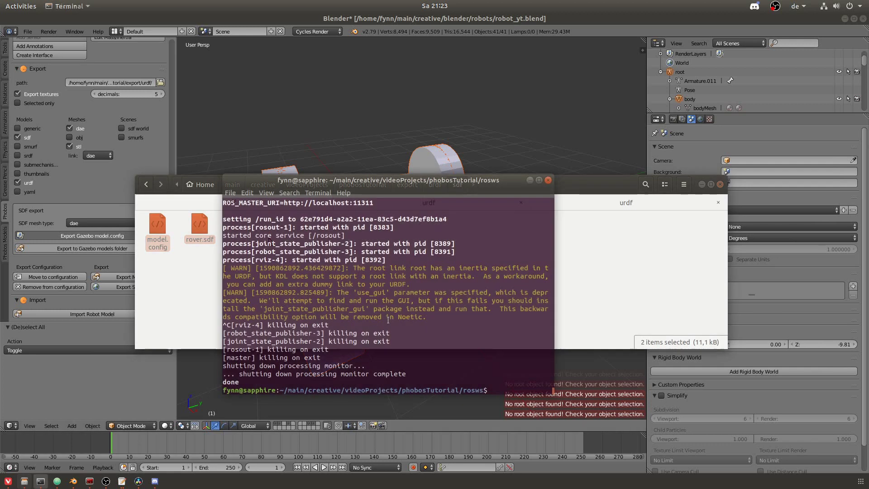
Launch Gazebo with 'roslaunch gazebo_ros empty_world.launch' and show its insertable models
type("roslaunch gazebo_ros empty_world.launch")
key("Return")
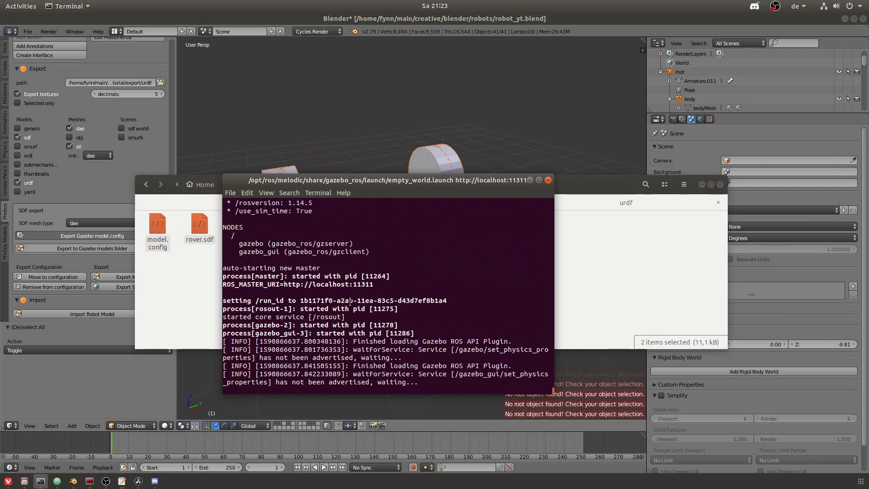
left_click(52, 47)
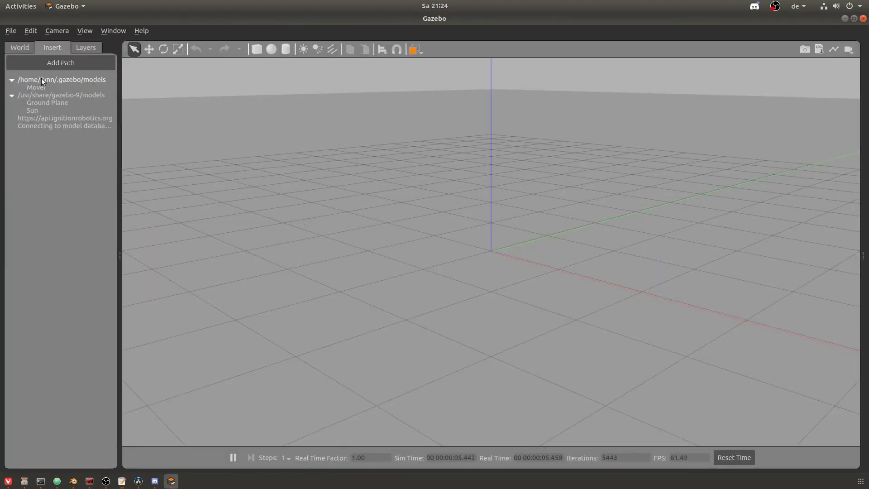
Create a Rover folder in ~/.gazebo/models and paste the two files into it
key("alt+Tab")
right_click(208, 243)
left_click(252, 242)
type("Rover")
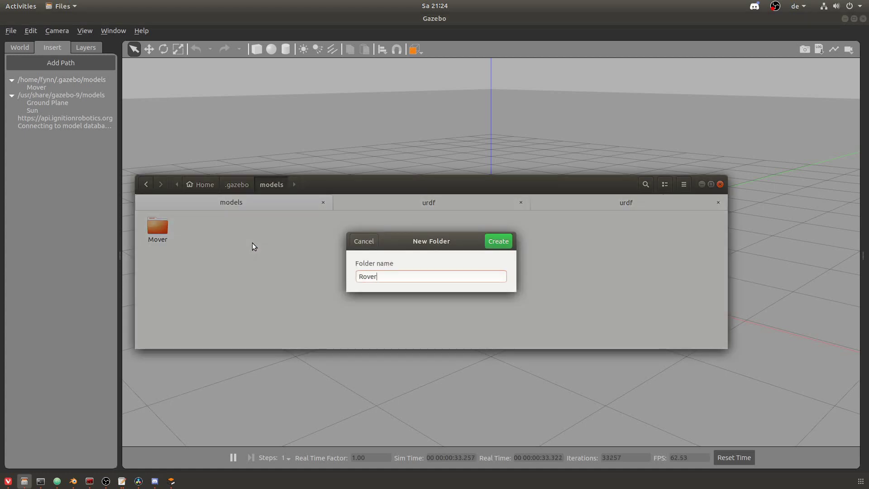
key("Return")
key("Return")
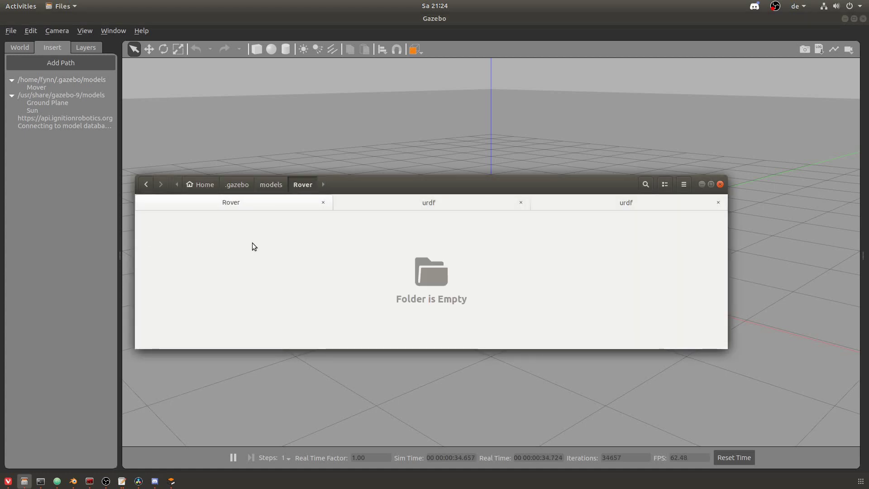
key("ctrl+v")
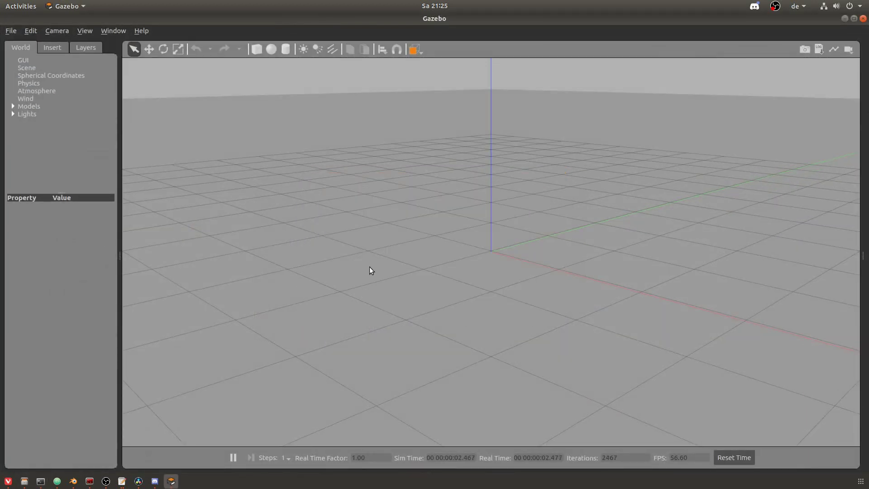
Open Gazebo's Insert tab to see the new rover entry under the .gazebo/models path
left_click(58, 48)
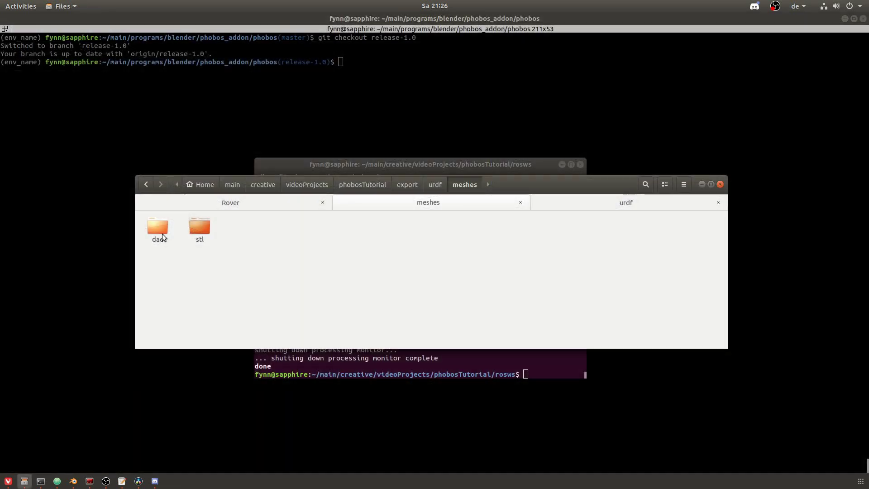
Paste the dae meshes folder into the Rover model folder
left_click(162, 233)
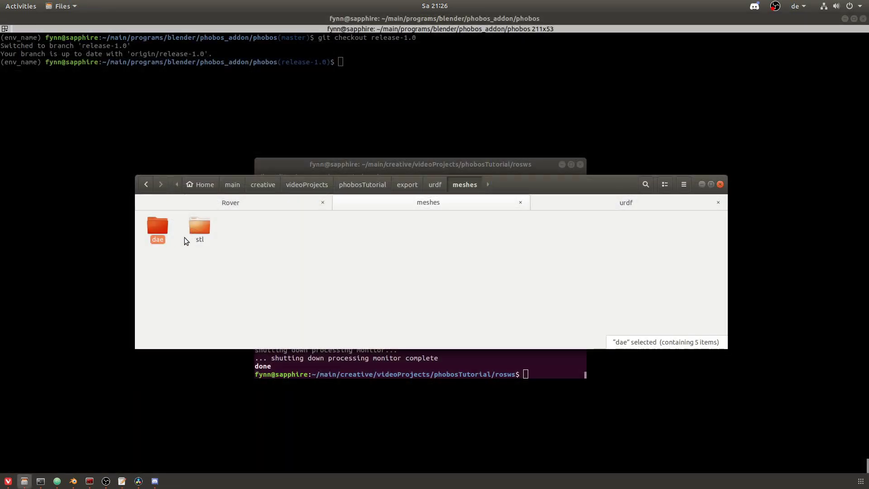
left_click(270, 206)
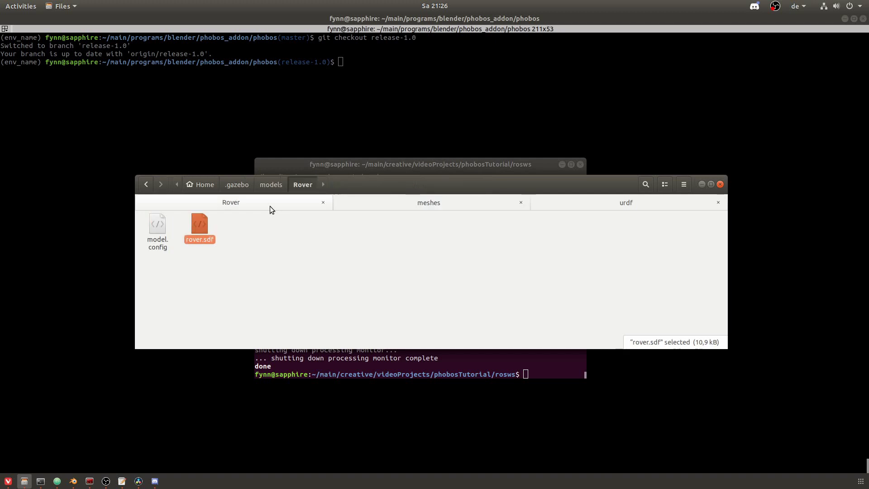
left_click(235, 234)
key("ctrl+v")
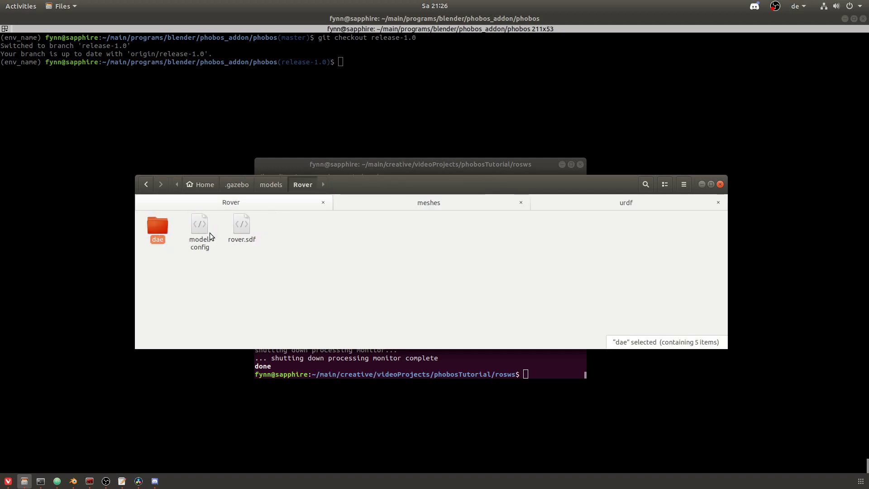
Check rover.sdf's mesh paths and rename the dae folder to meshes
double_click(242, 225)
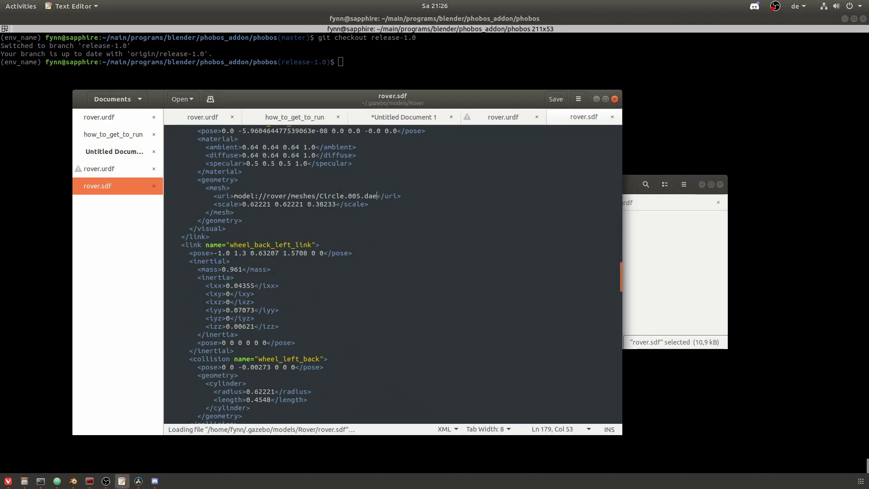
key("alt+Tab")
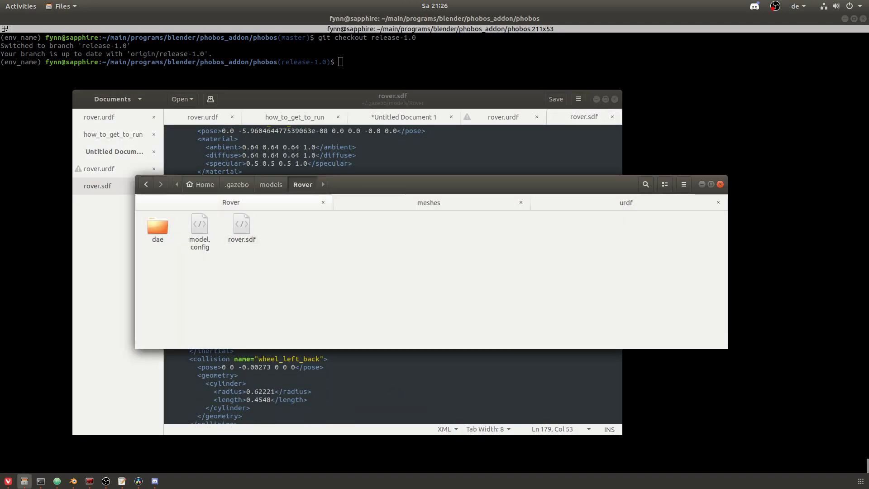
key("Return")
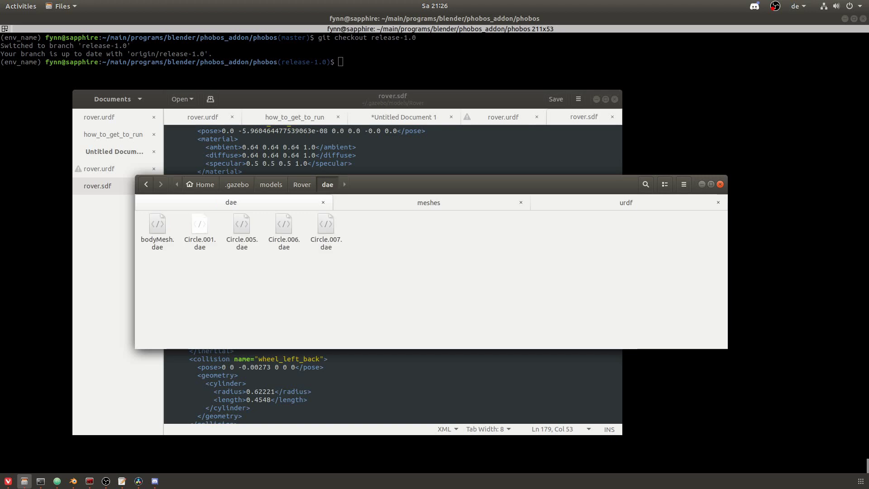
key("BackSpace")
key("F2")
type("meshes")
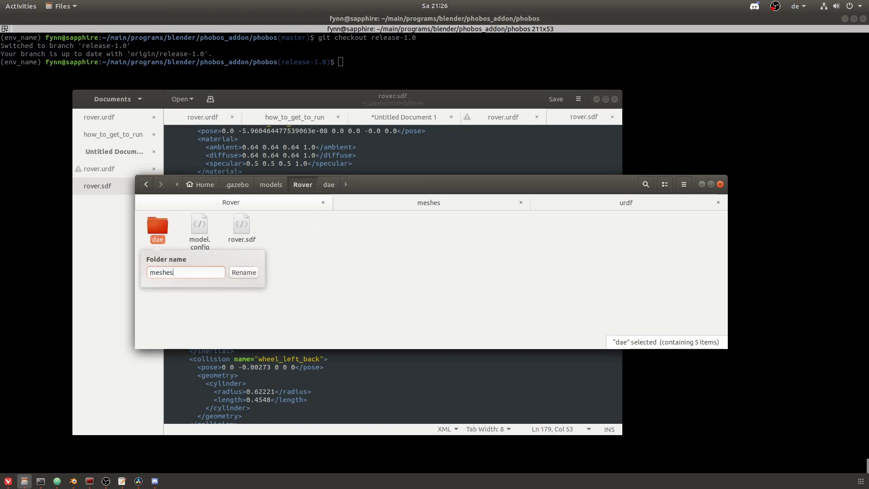
key("Return")
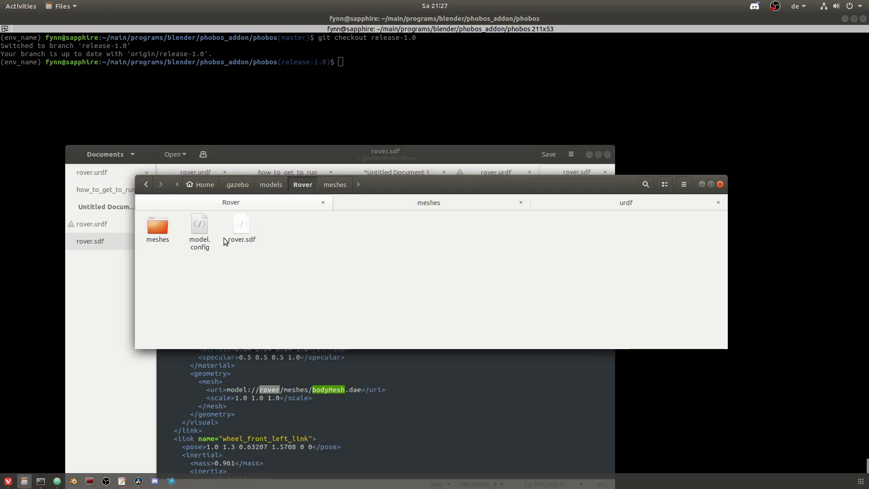
In gedit, search rover.sdf for the word 'rover' in the mesh paths
left_click(301, 377)
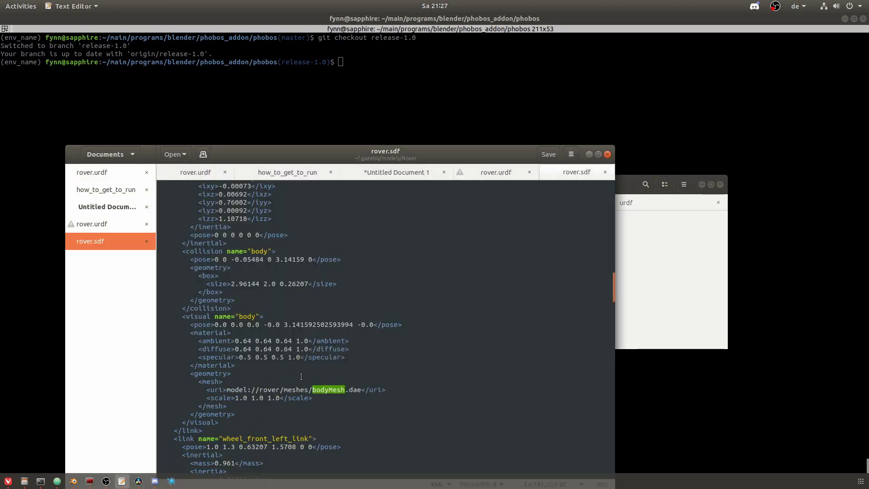
double_click(268, 389)
key("ctrl+f")
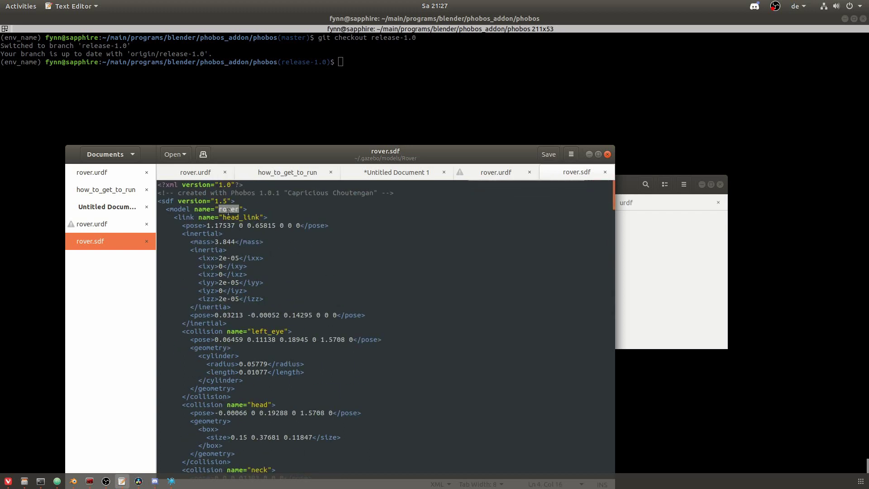
Back in Blender, clear the selection and select the rover's body plate
left_click(73, 481)
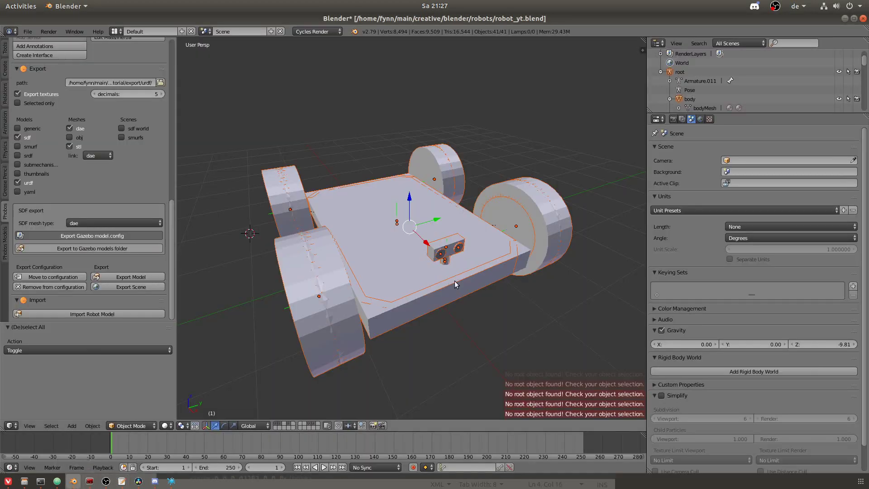
key("a")
right_click(498, 270)
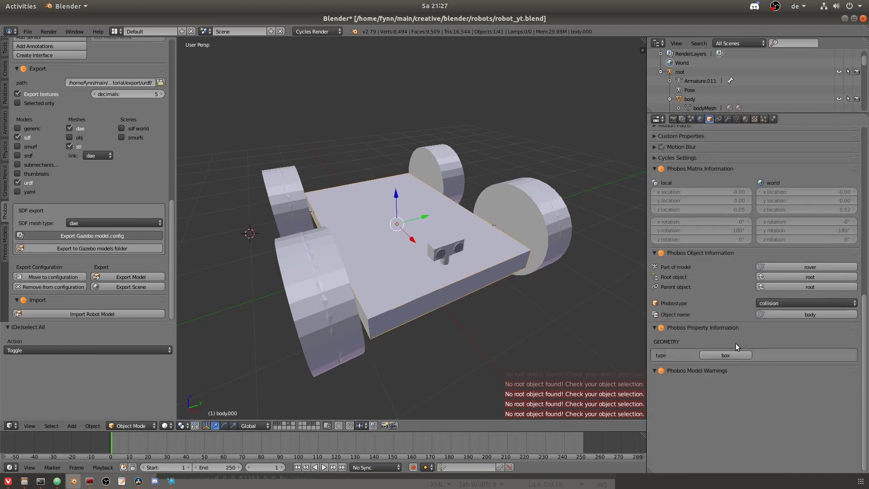
In the Gazebo models folder, rename the Rover folder to lowercase 'rover'
left_click(24, 481)
left_click(271, 184)
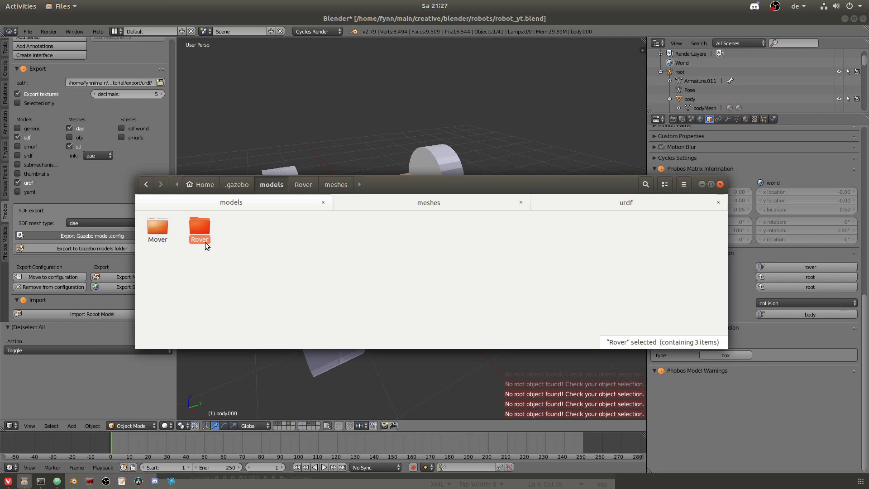
key("F2")
type("rover")
key("Return")
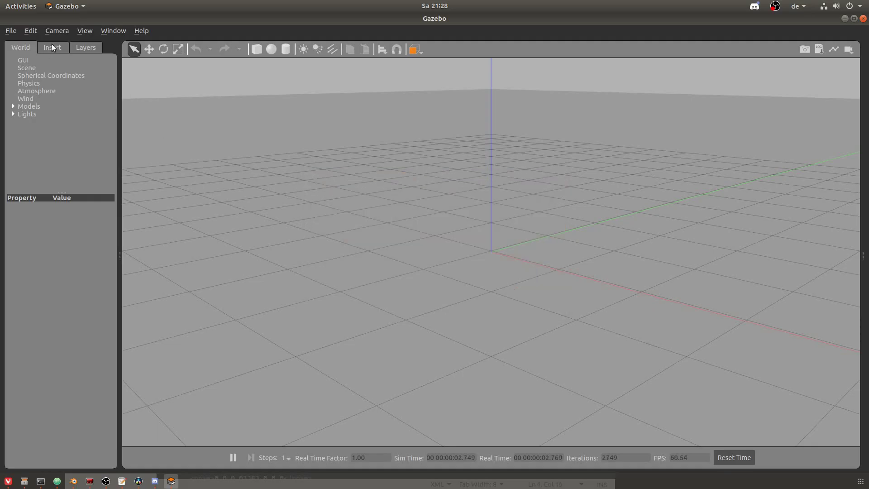
Insert the rover model from the Insert list into the empty Gazebo world
left_click(52, 47)
left_click(36, 94)
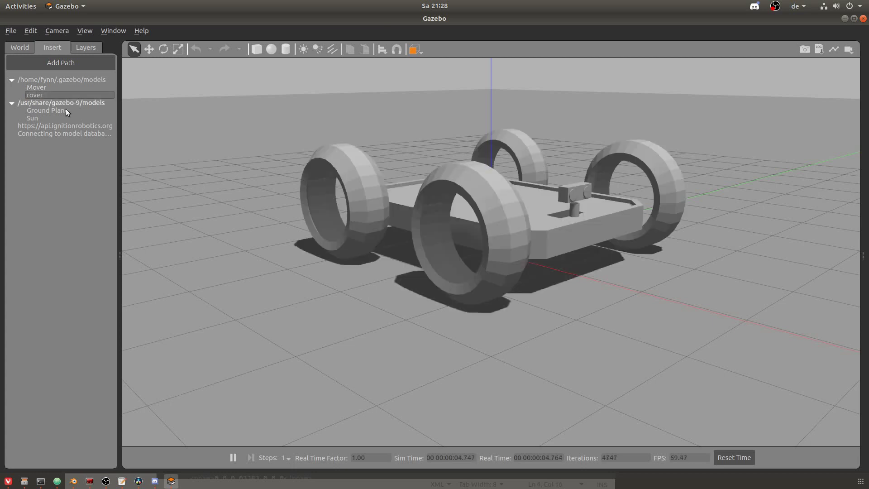
left_click(444, 264)
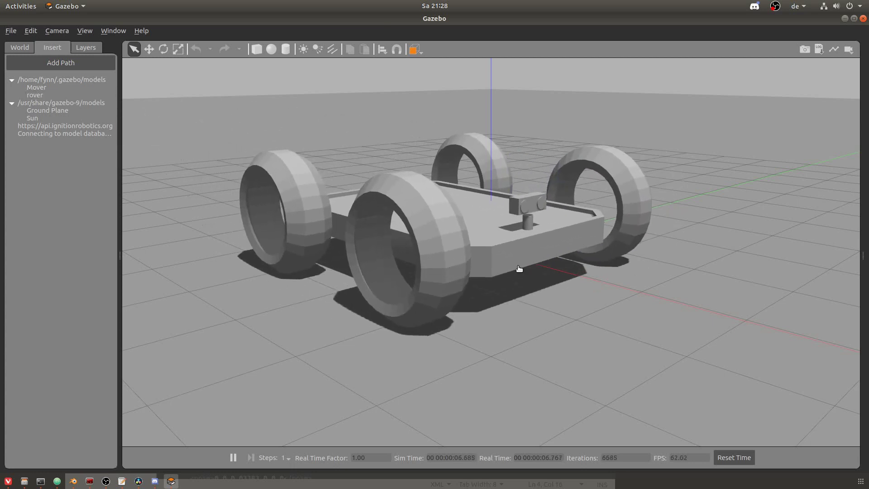
Lift the rover above the ground, move it across and raise it again so it drops
key("t")
middle_click_drag(597, 252, 365, 156)
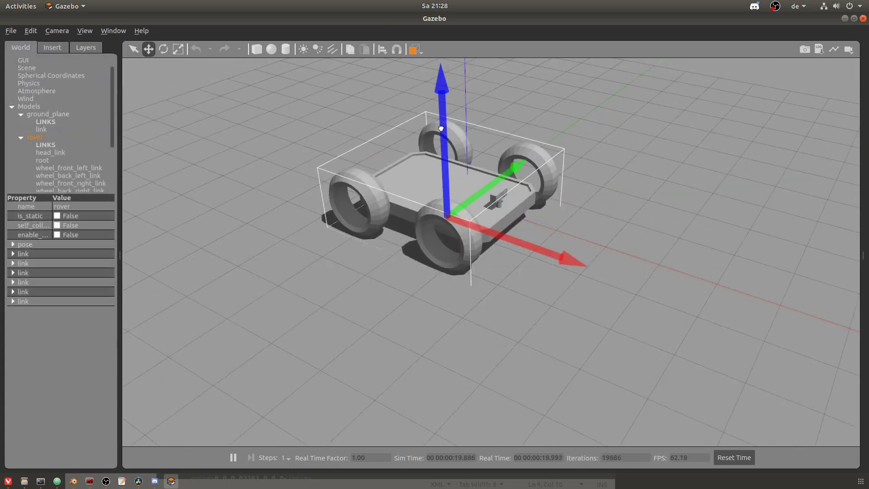
left_click_drag(458, 131, 446, 59)
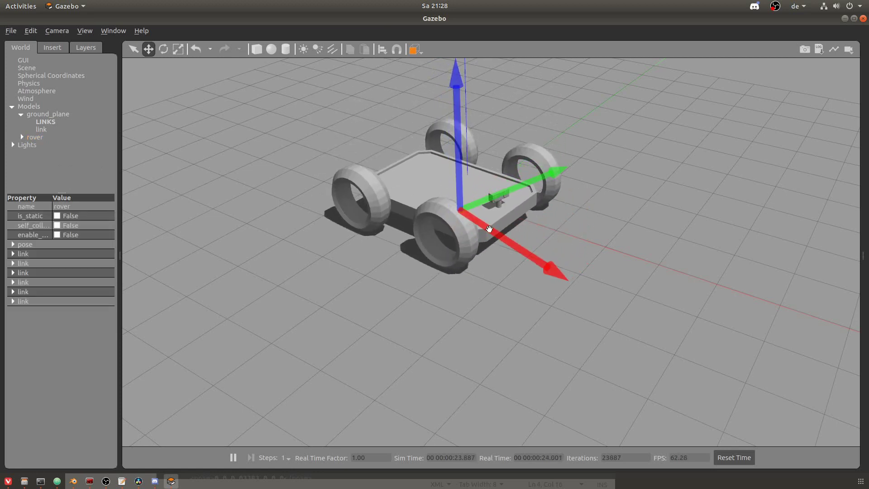
left_click_drag(499, 203, 521, 244)
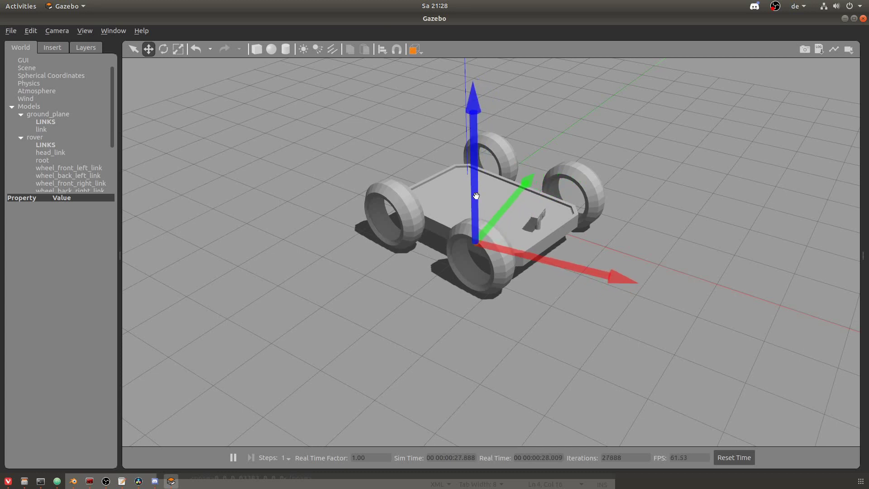
left_click_drag(475, 193, 522, 223)
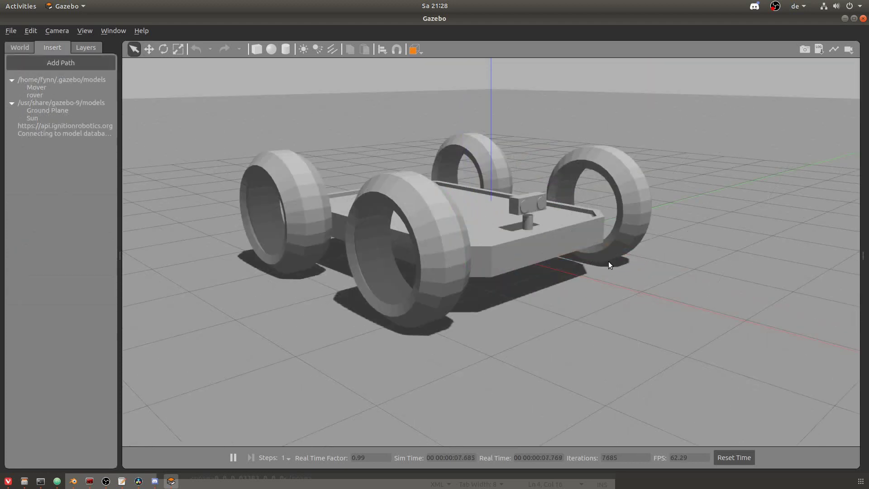
middle_click_drag(608, 265, 548, 255)
double_click(548, 254)
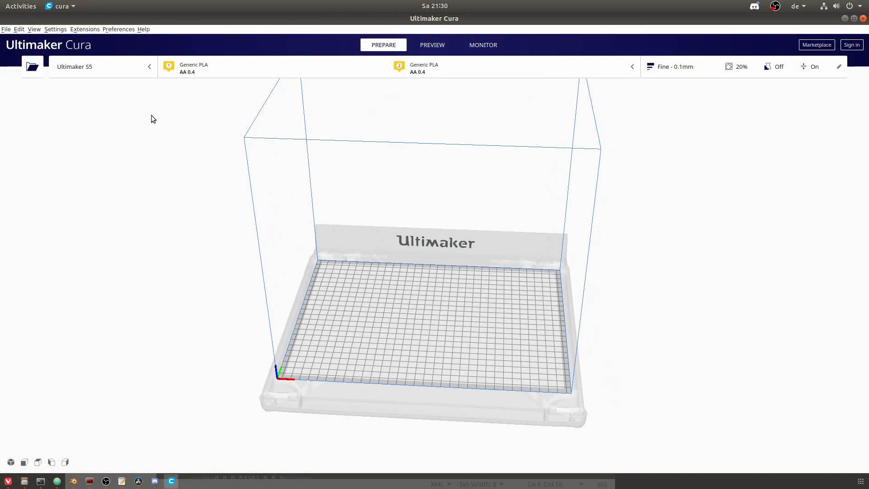
Load bodyMesh.stl and Circle.001.stl onto the Cura build plate and dismiss the scaling notices
left_click(33, 67)
left_click(372, 197, "ctrl")
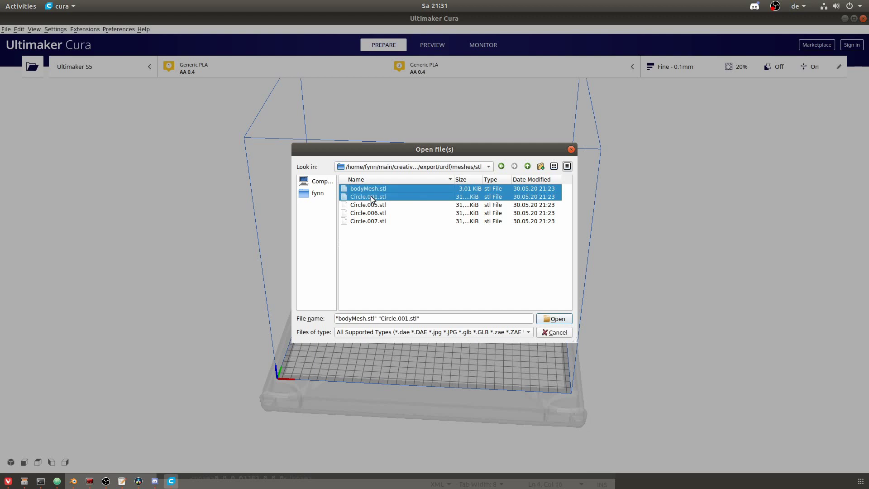
left_click(553, 319)
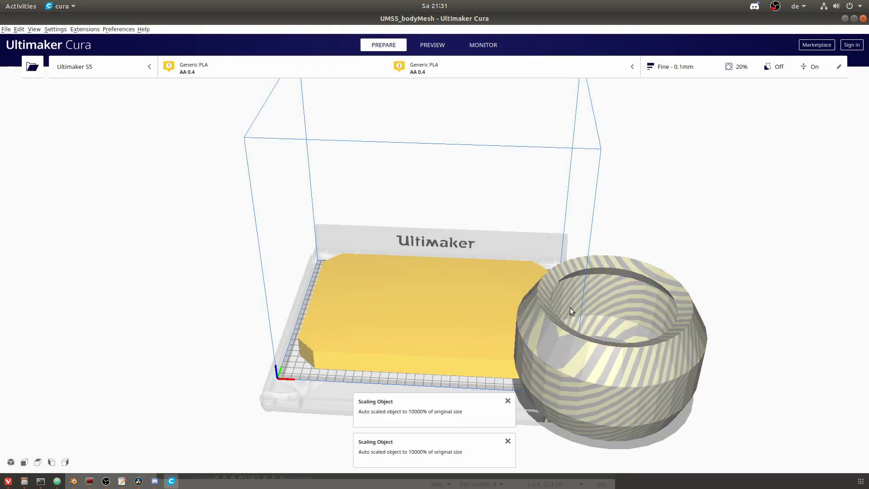
left_click(648, 300)
right_click_drag(648, 300, 559, 270)
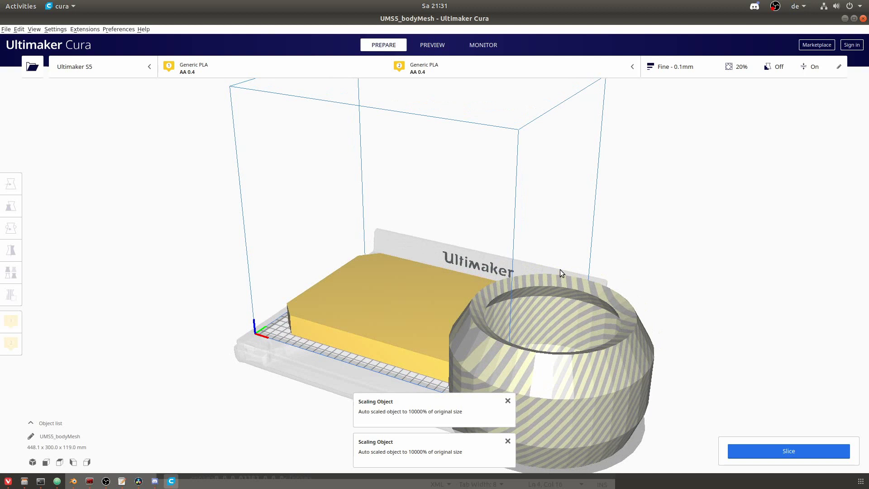
left_click(508, 400)
left_click(507, 441)
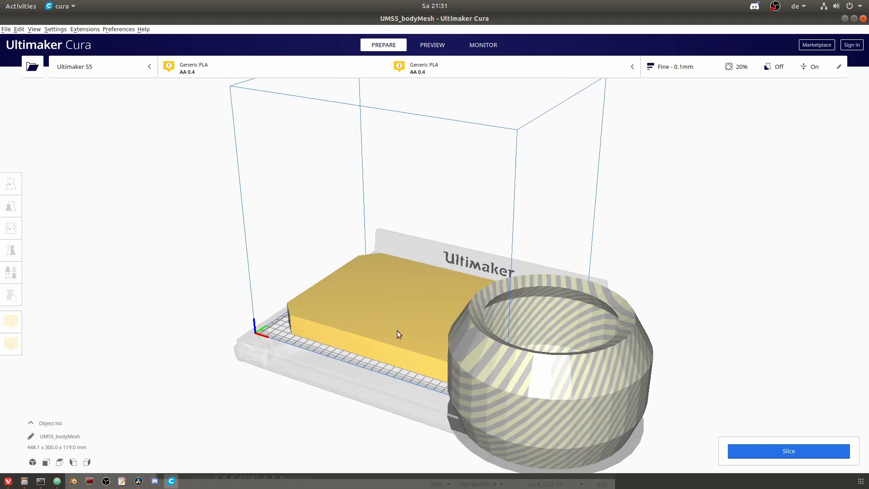
right_click_drag(398, 319, 482, 322)
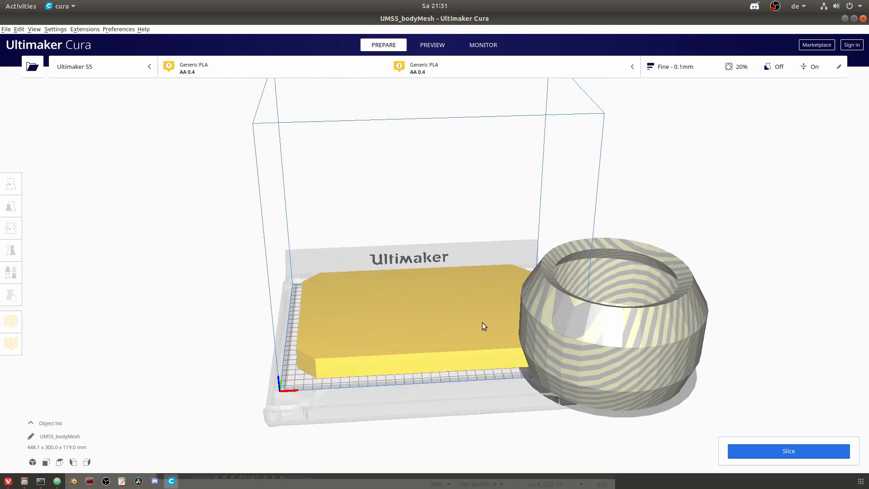
right_click(433, 325)
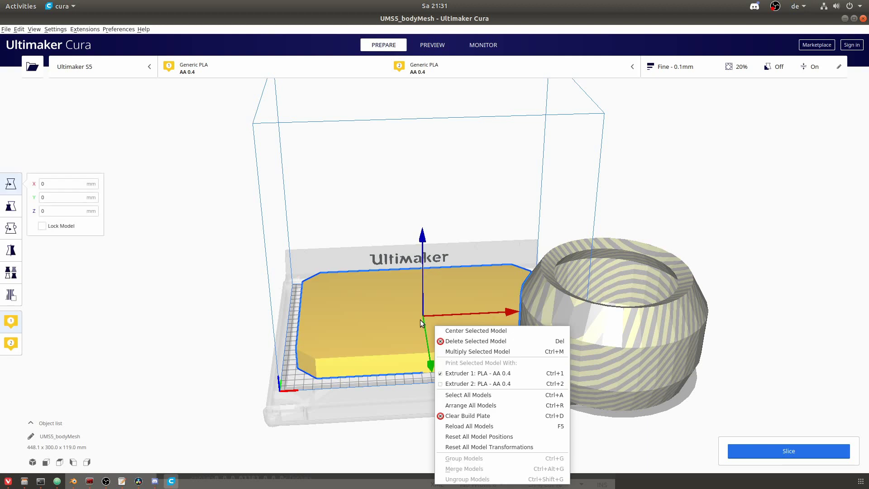
left_click(393, 312)
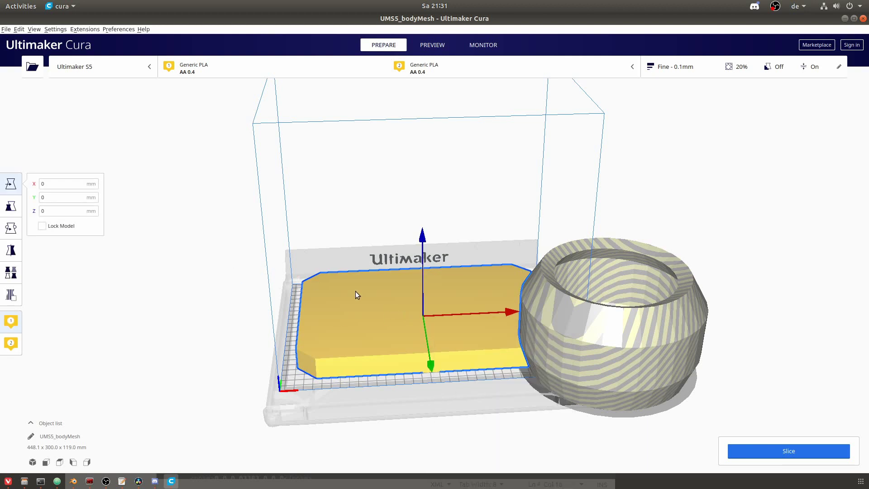
Scale the body mesh uniformly to 5000%
key("s")
left_click_drag(495, 316, 442, 302)
left_click(259, 276)
left_click(344, 299)
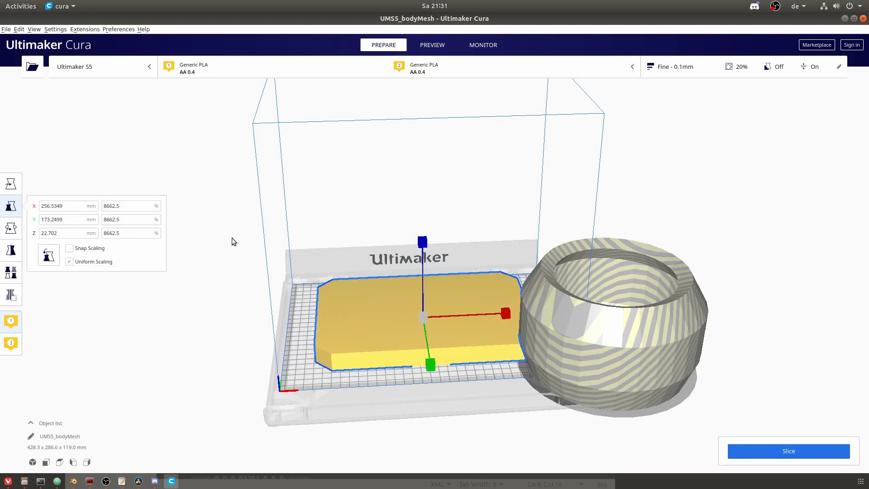
left_click(120, 220)
double_click(119, 221)
type("5000")
key("Return")
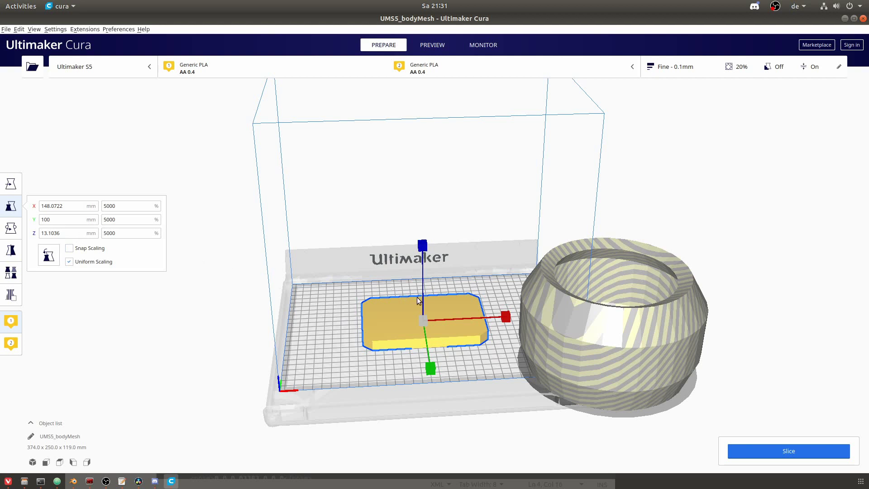
Move the scaled body along X and Y on the build plate
key("t")
left_click_drag(515, 318, 452, 315)
left_click_drag(358, 374, 359, 347)
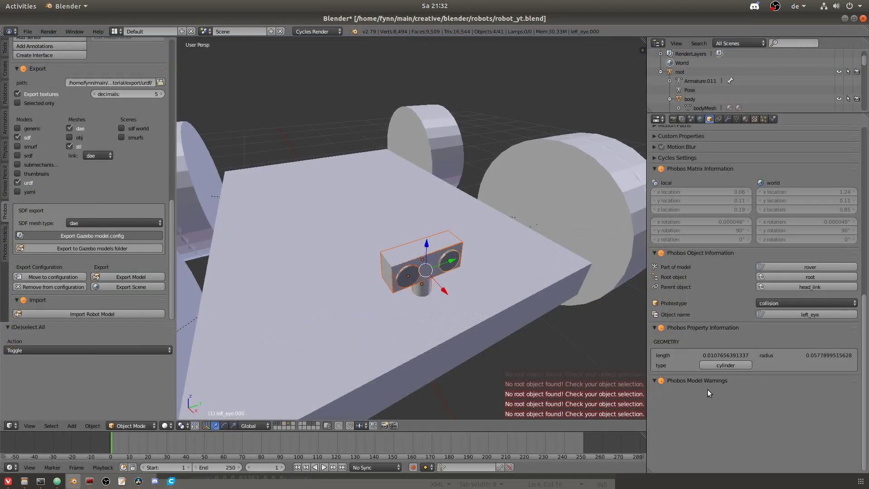
Set the right eye's collision geometry type to cylinder
key("a")
right_click(503, 291)
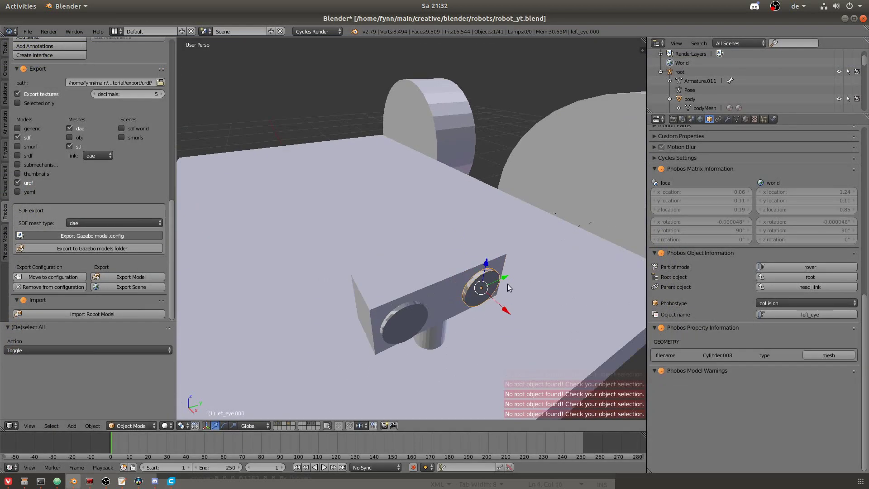
right_click(507, 285)
right_click(404, 323)
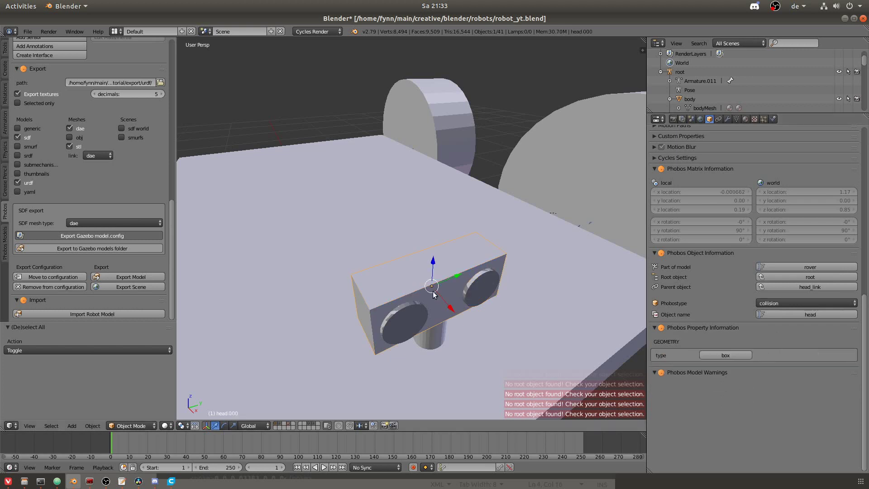
left_click(829, 370)
left_click(815, 333)
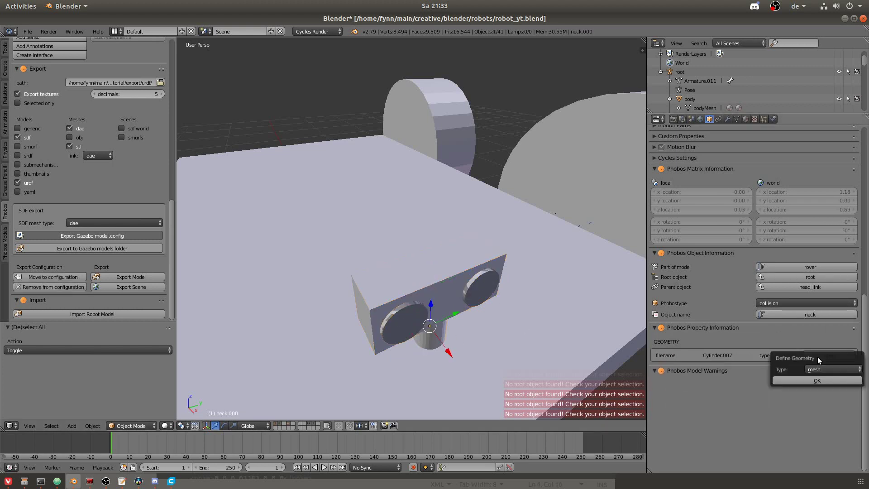
right_click(433, 344)
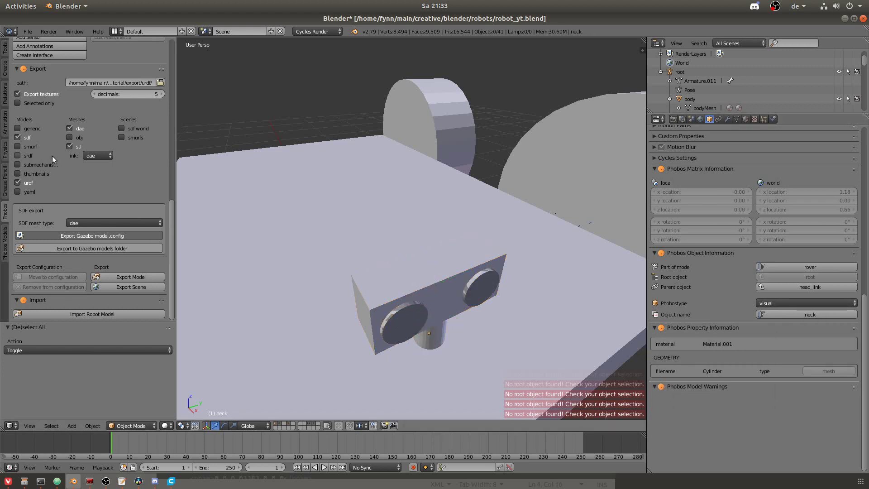
Clear the Blender selection and bring up the exported meshes/stl folder in Files
key("a")
key("alt+Tab")
key("super+h")
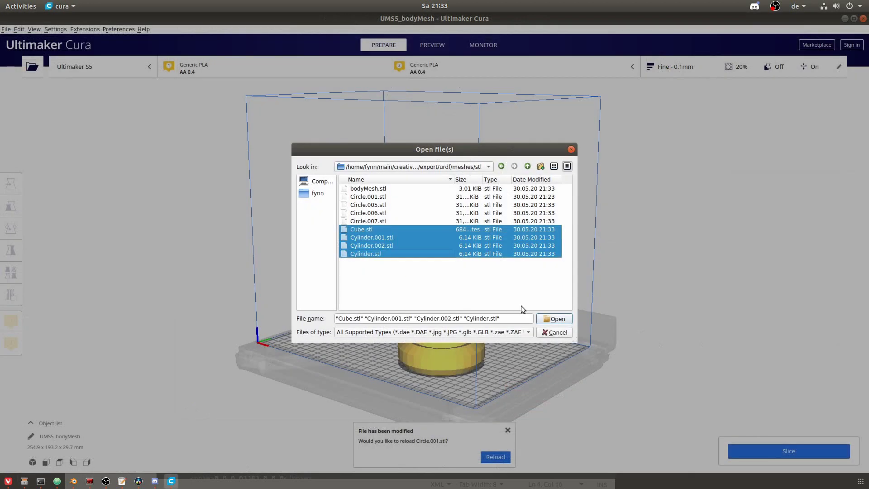
Load the Cylinder meshes into Cura and move one cylinder right along X
left_click(549, 318)
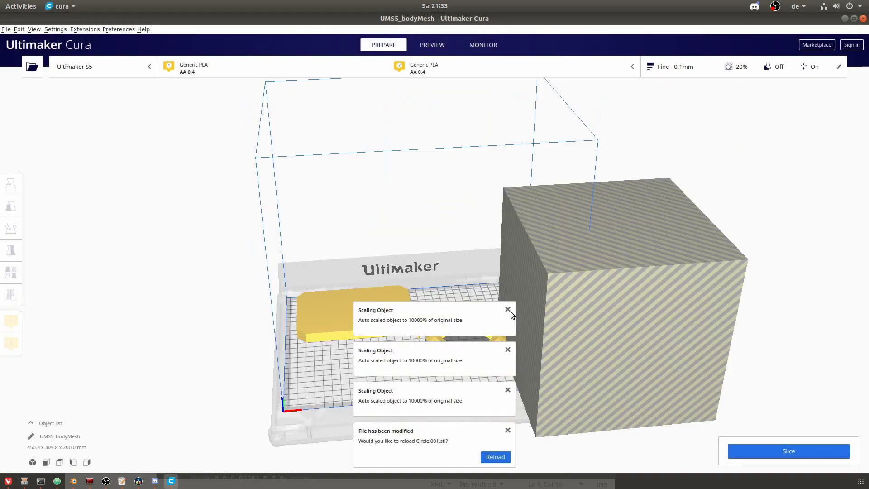
left_click(532, 322)
left_click(643, 303)
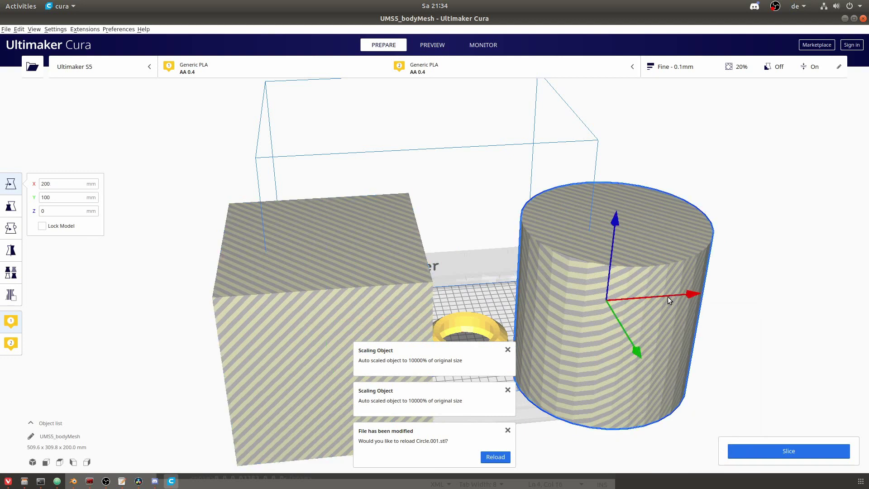
left_click_drag(667, 297, 848, 283)
Delete the middle cylinder and orbit around the build plate to check the layout
left_click(639, 293)
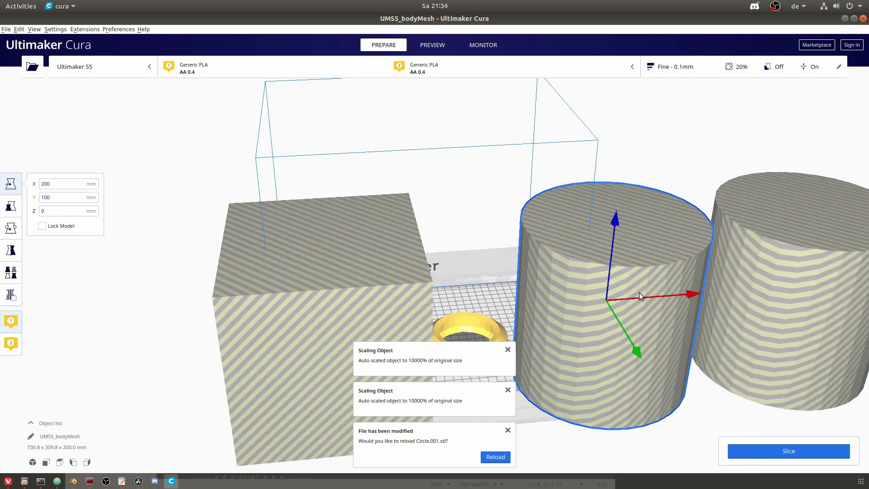
key("Delete")
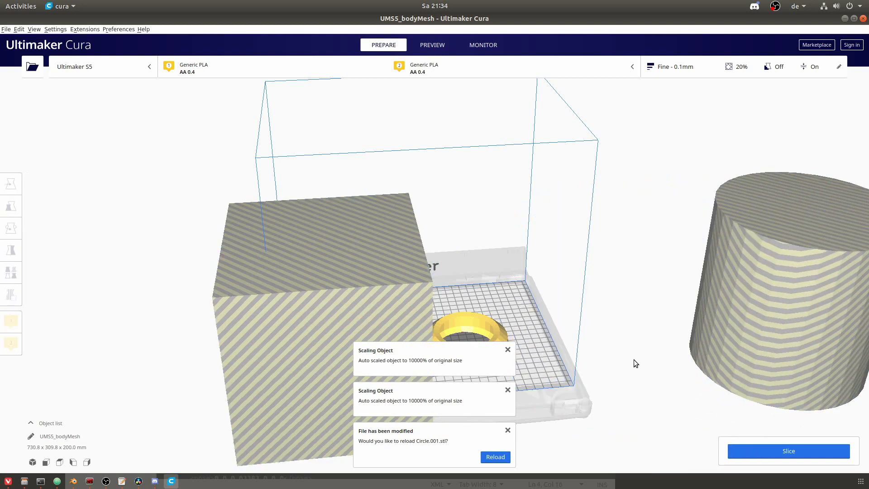
right_click_drag(587, 338, 577, 322)
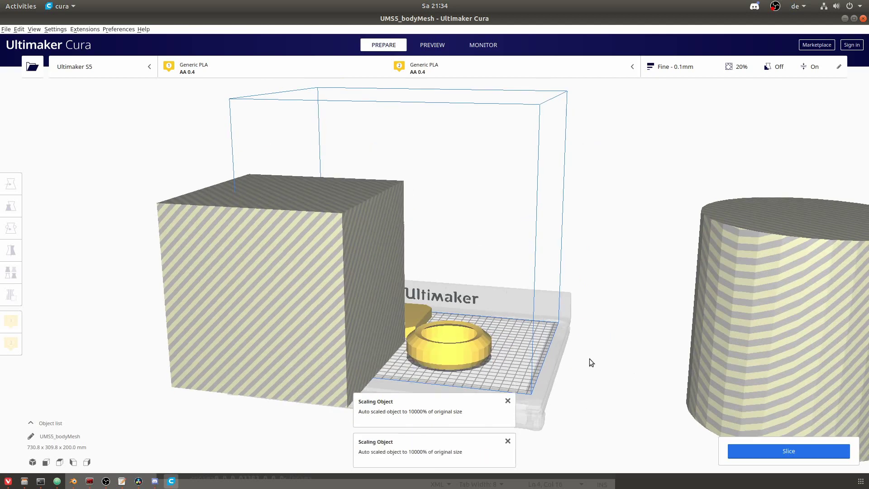
right_click_drag(590, 358, 731, 371)
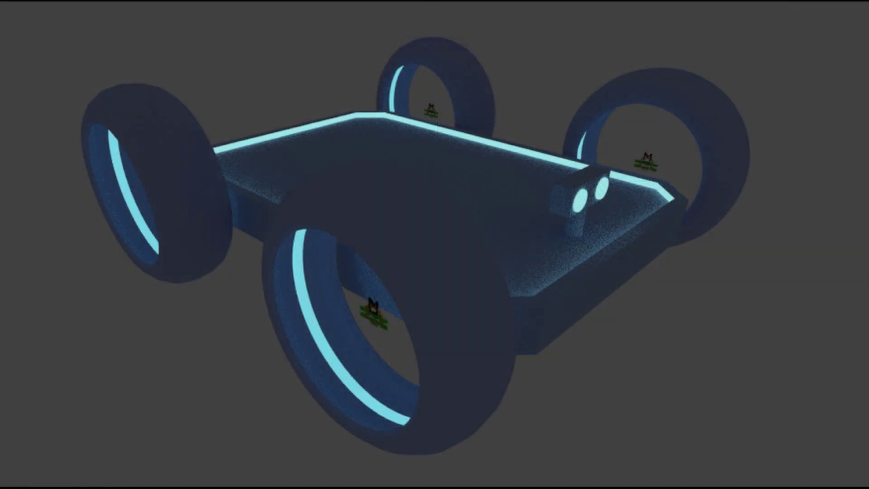